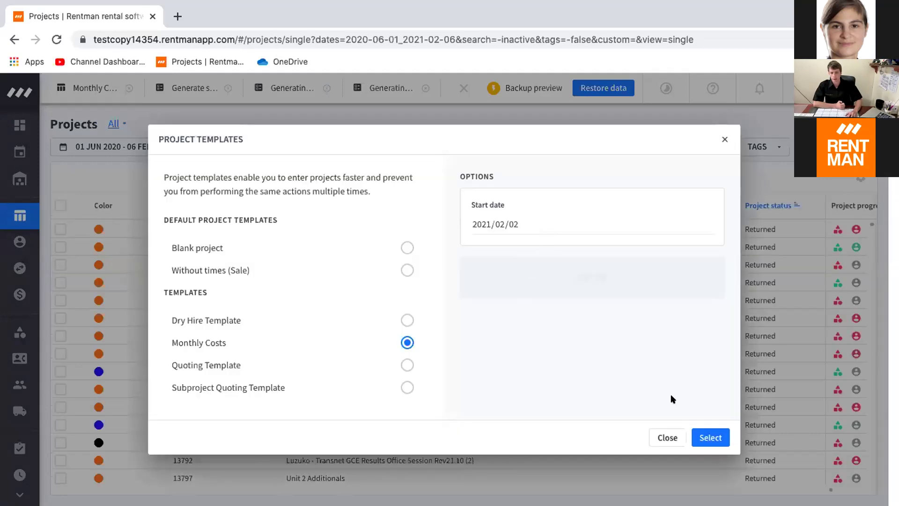
- Pick the Quoting Template instead of the Subproject Quoting Template and create the project
left_click(407, 377)
left_click(407, 356)
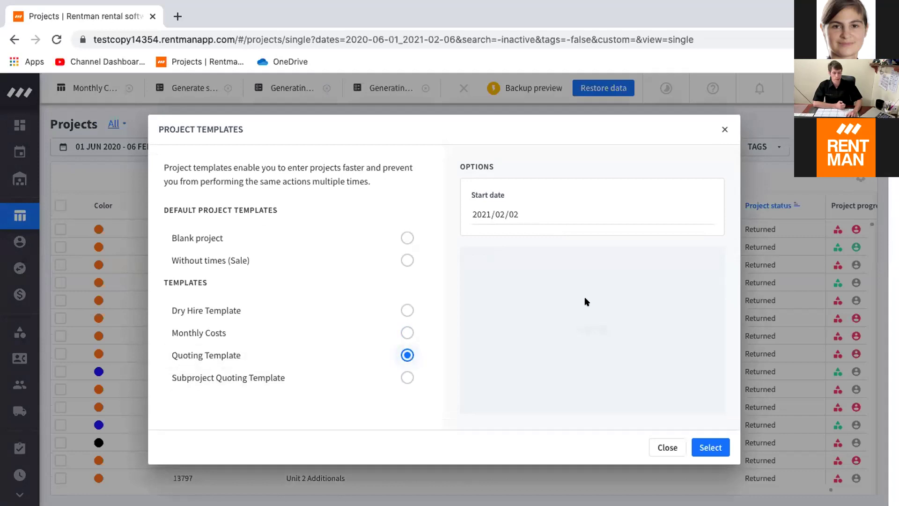
left_click(716, 480)
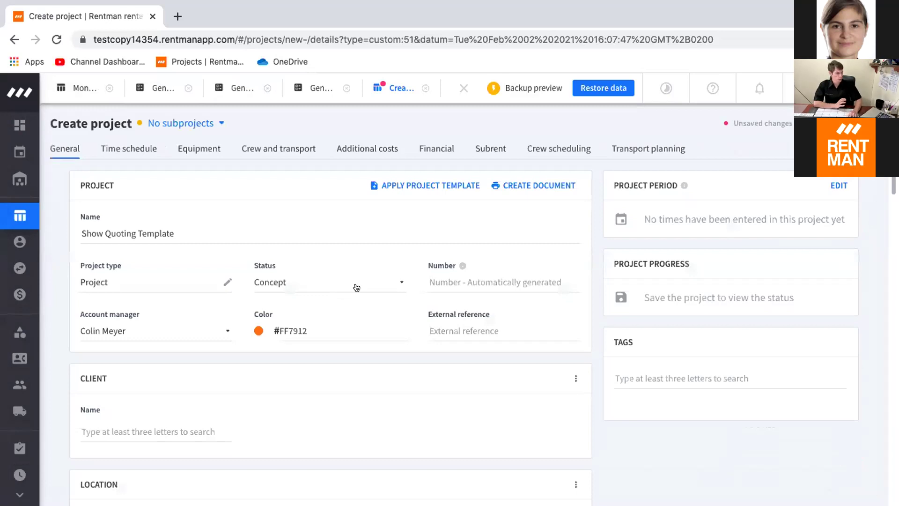
- Look over the General form, then view the Setup, Show and Strike times for 02/02/2021
scroll(384, 287, "down", 10)
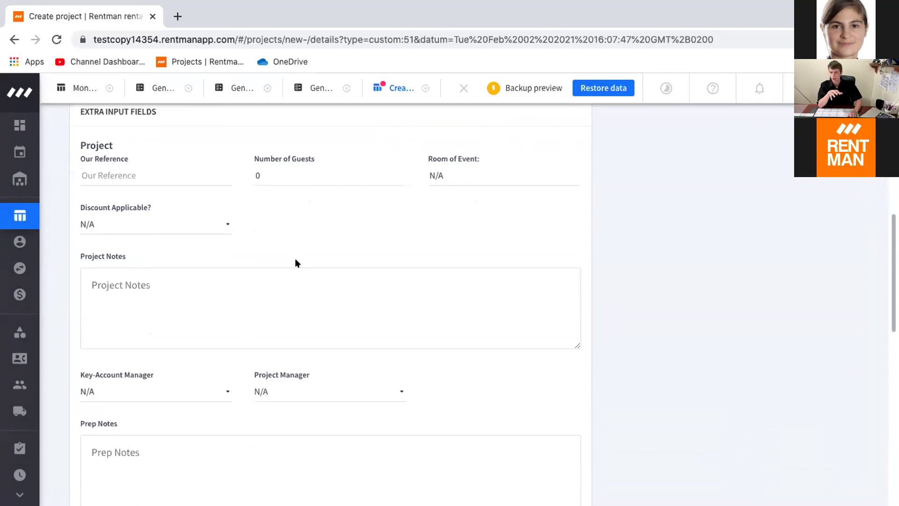
left_click(84, 176)
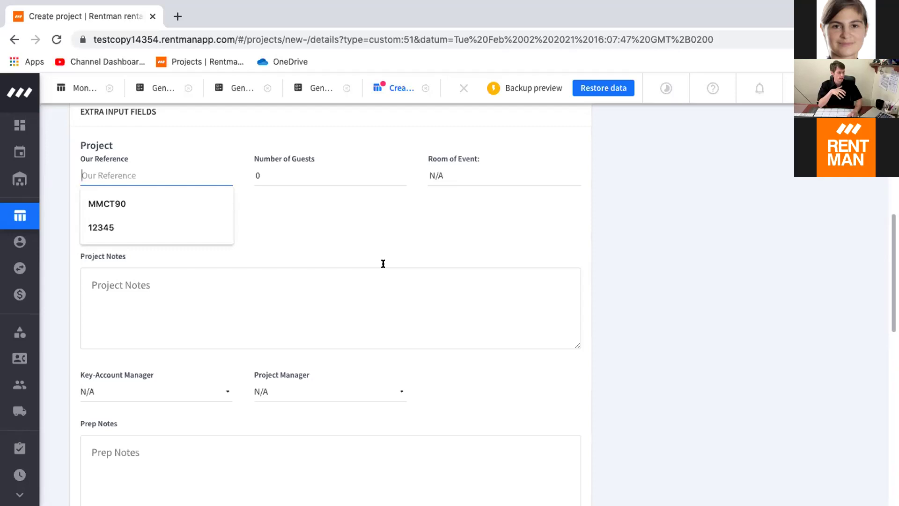
scroll(375, 263, "up", 10)
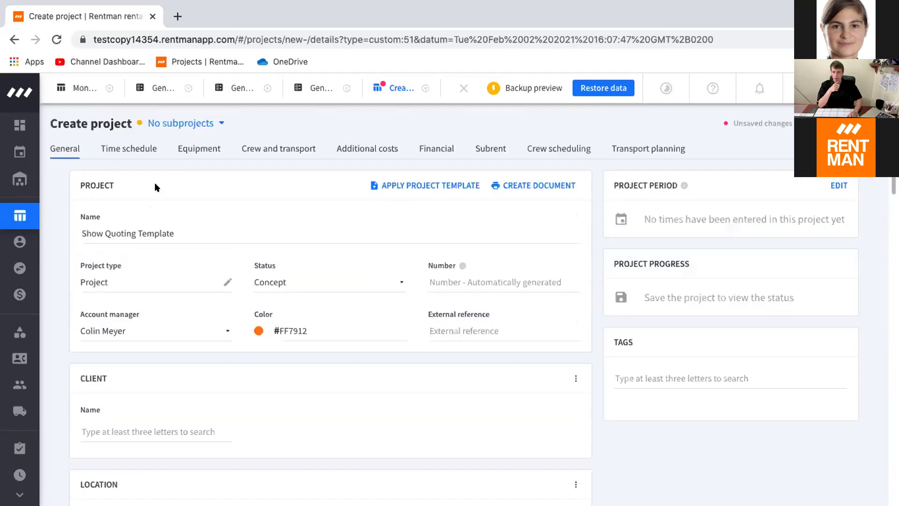
left_click(144, 155)
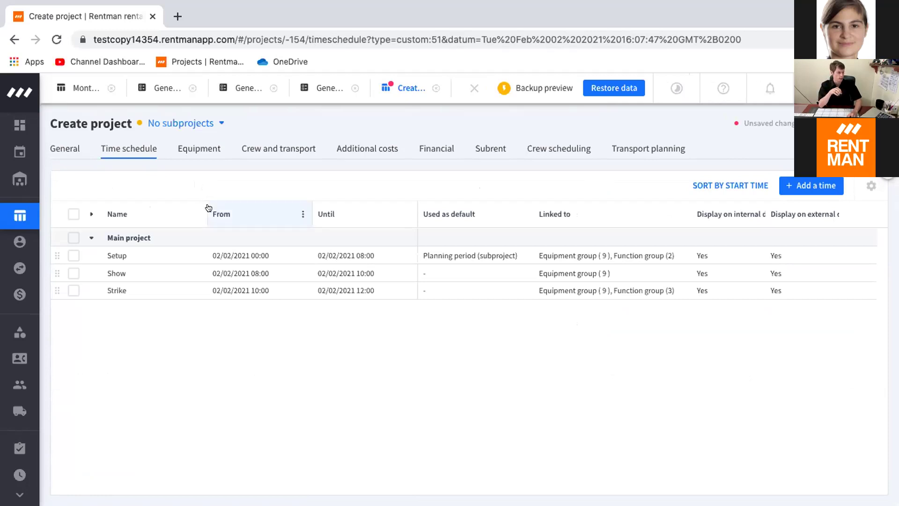
- Review the project's equipment groups, then preview the generated 'Paper for Sets' subhire slip
left_click(202, 153)
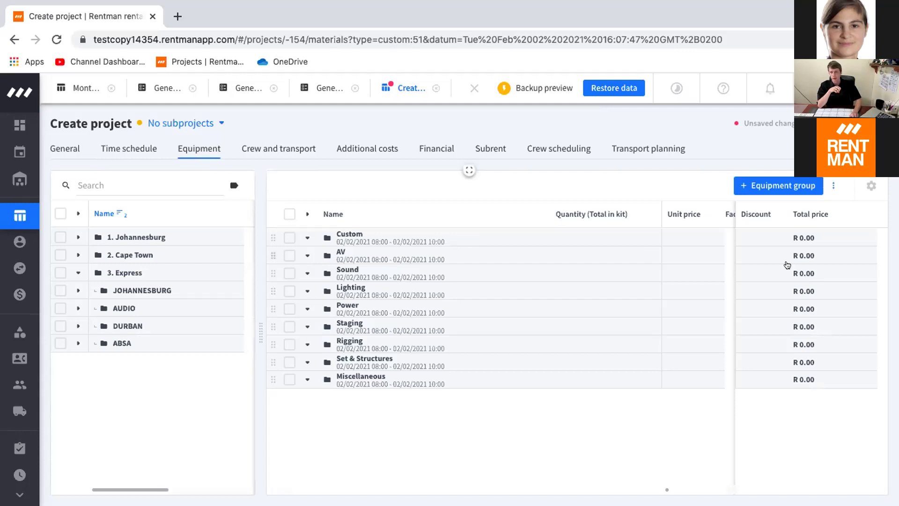
left_click(159, 92)
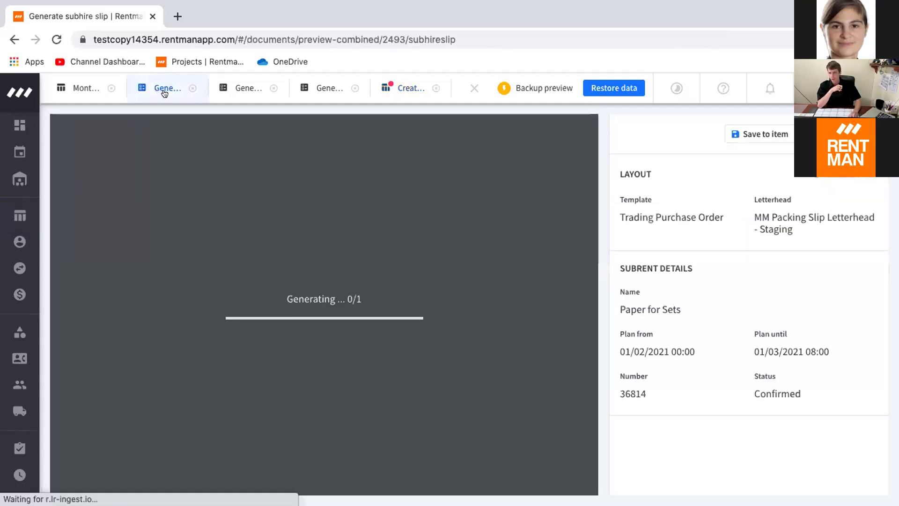
- Open the Mamelodi Sundowns packing slip and scroll down to its Equipment table
left_click(240, 94)
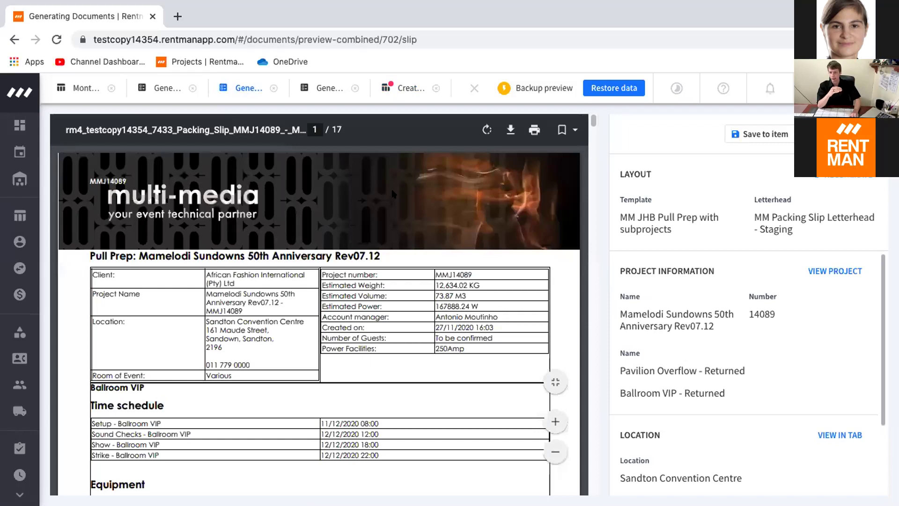
scroll(302, 282, "down", 1)
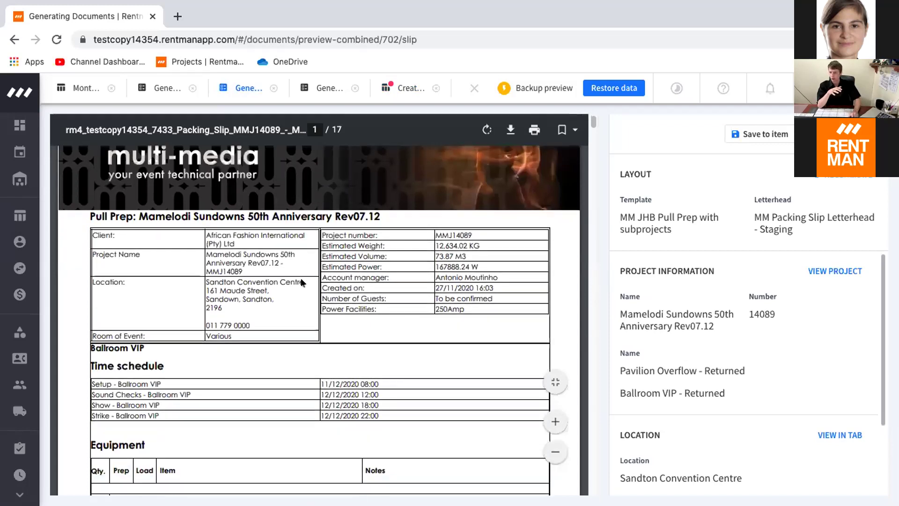
scroll(301, 282, "down", 1)
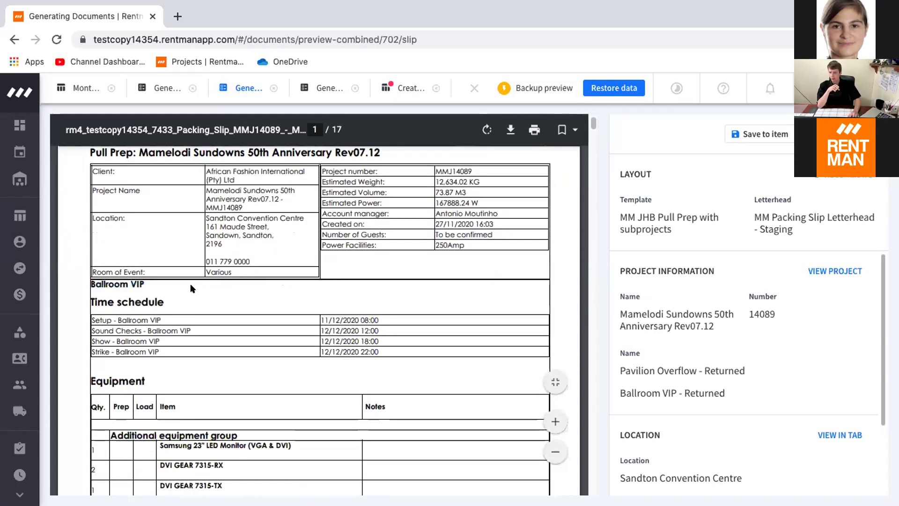
scroll(201, 292, "down", 1)
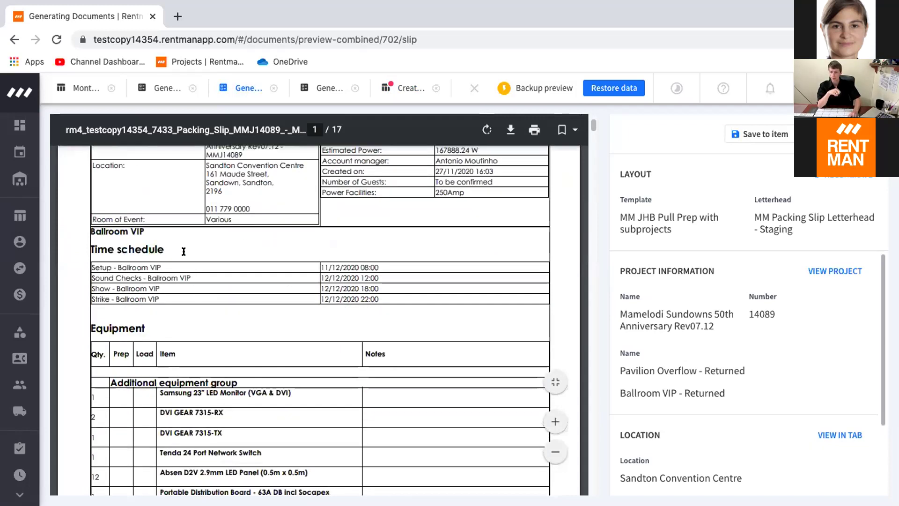
scroll(239, 248, "down", 2)
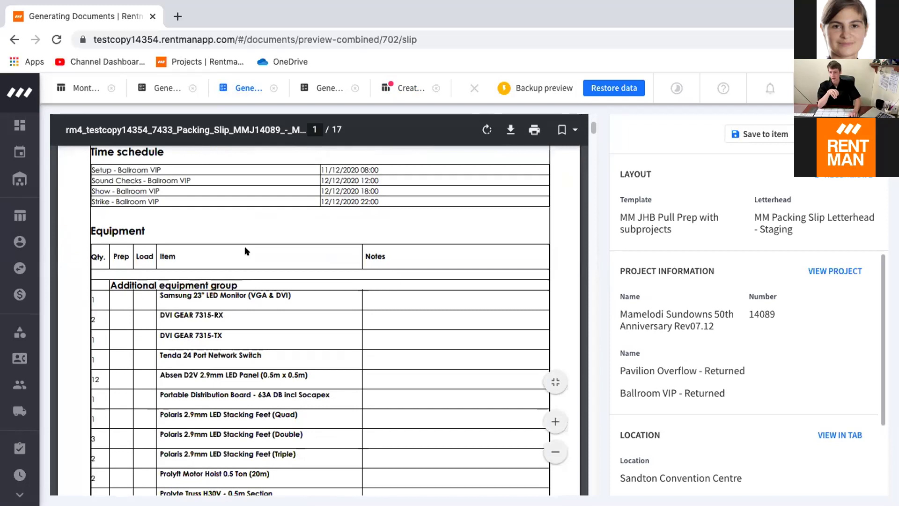
scroll(216, 235, "down", 1)
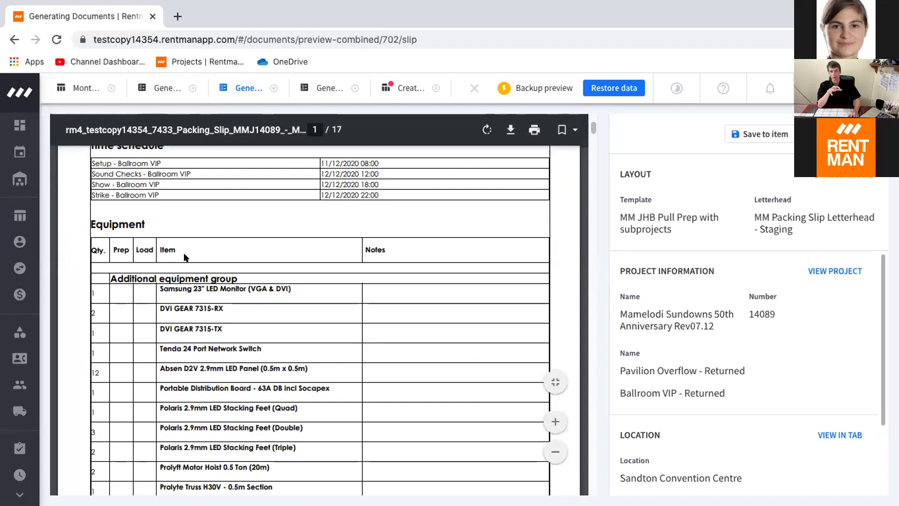
- Highlight the Qty., Prep, Load and Item column headings one at a time
double_click(98, 249)
left_click(120, 249)
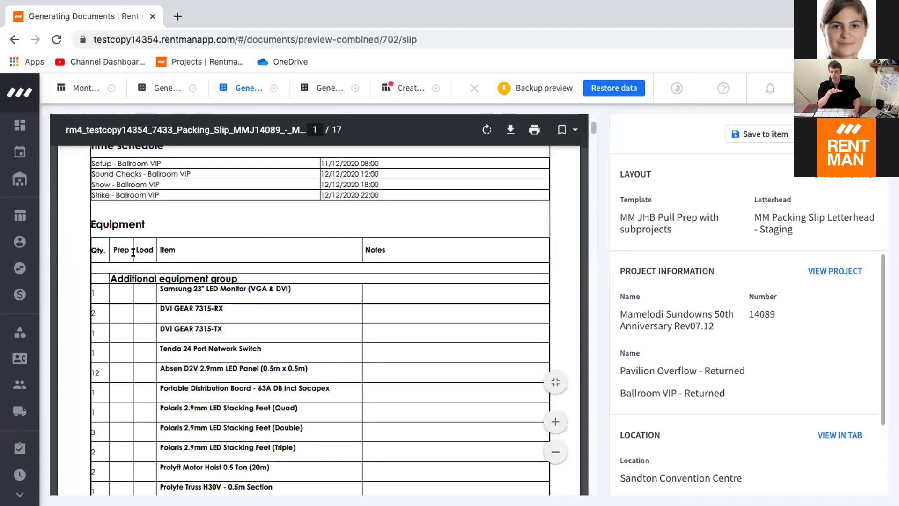
double_click(130, 247)
left_click(132, 247)
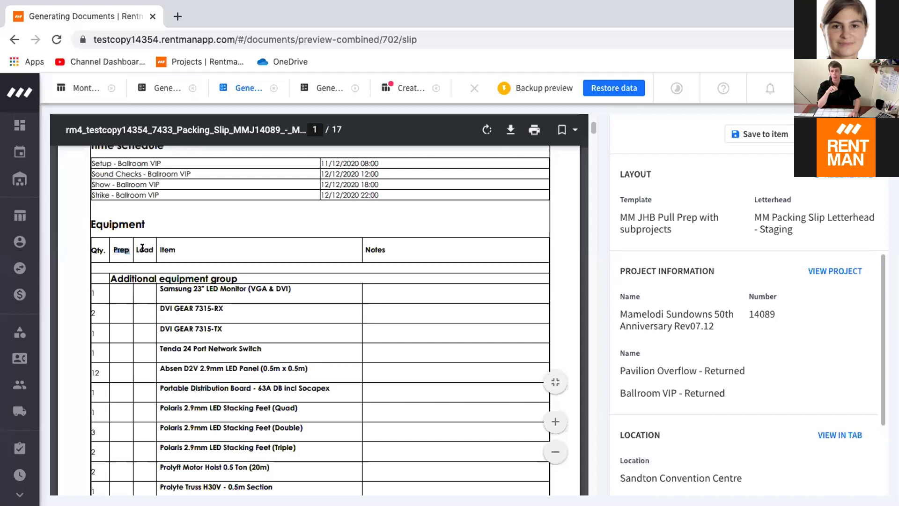
double_click(142, 247)
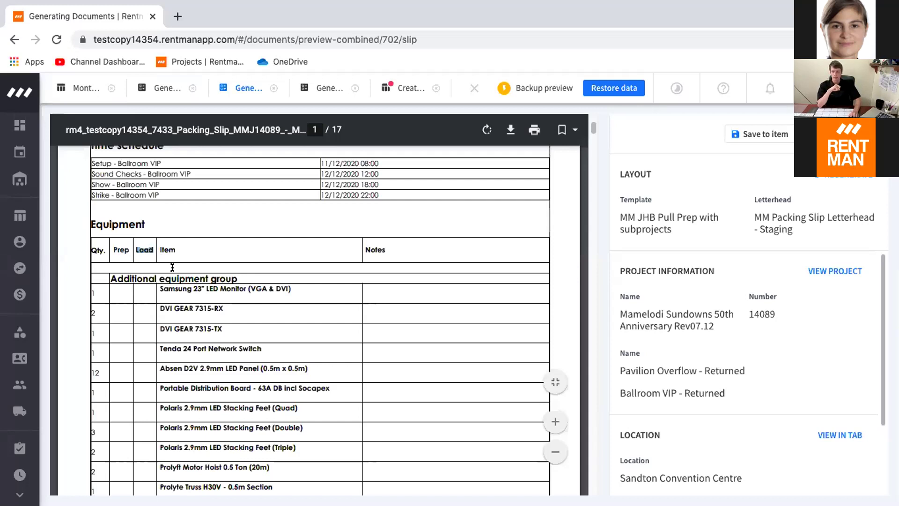
left_click(177, 249)
left_click_drag(159, 249, 182, 248)
left_click(182, 249)
scroll(391, 251, "up", 2)
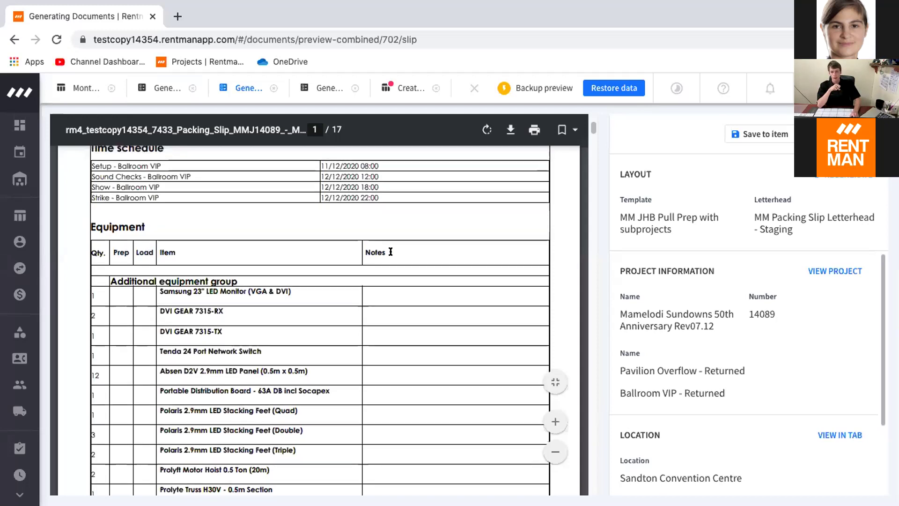
scroll(390, 252, "down", 6)
scroll(391, 256, "down", 6)
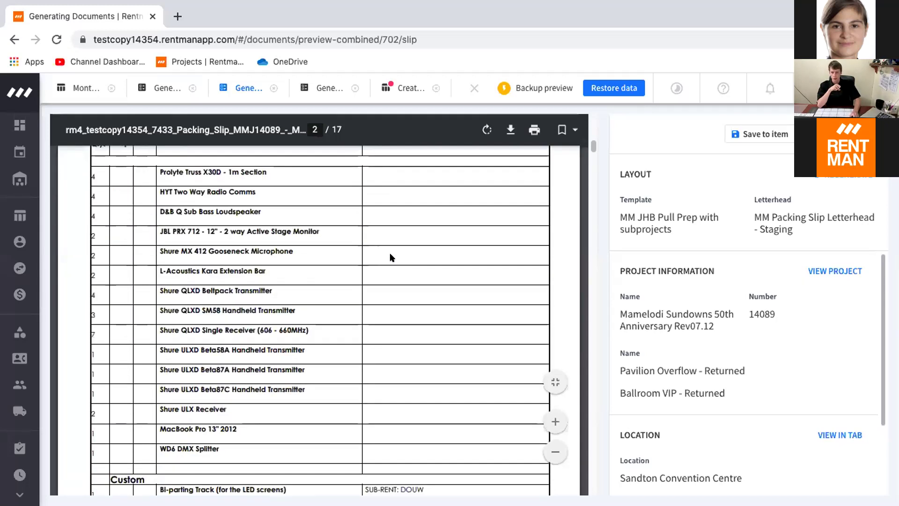
left_click_drag(423, 248, 154, 246)
left_click(140, 242)
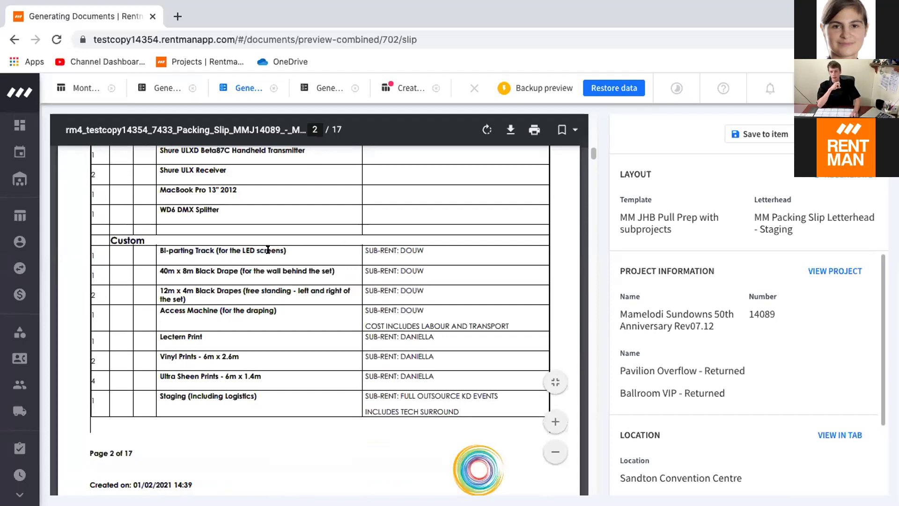
left_click(285, 247)
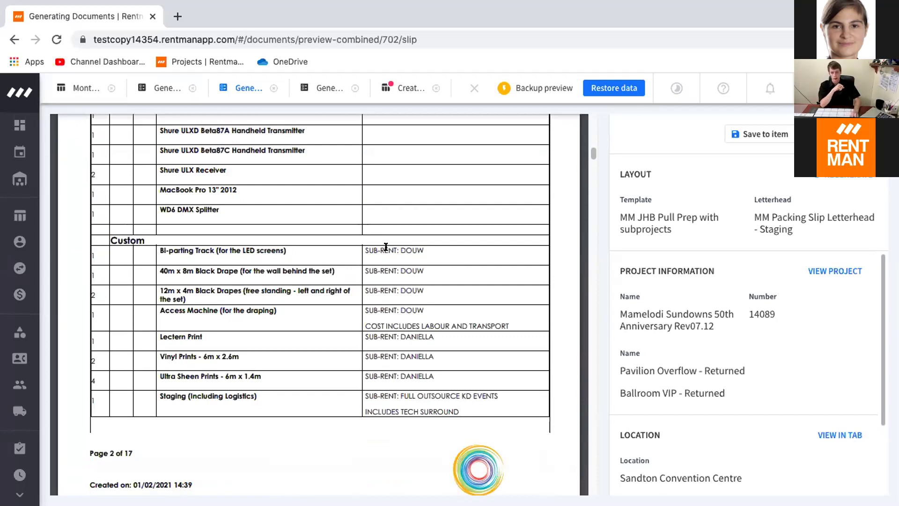
left_click_drag(418, 249, 425, 250)
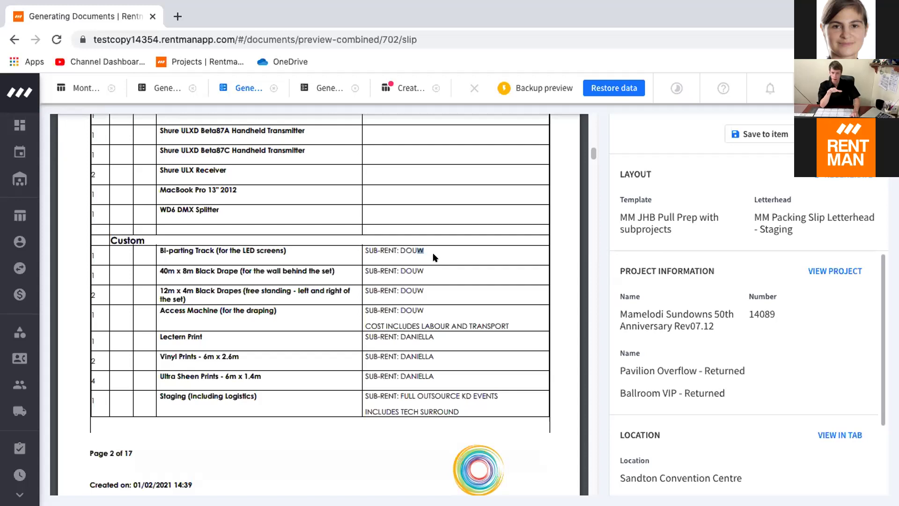
scroll(433, 260, "down", 3)
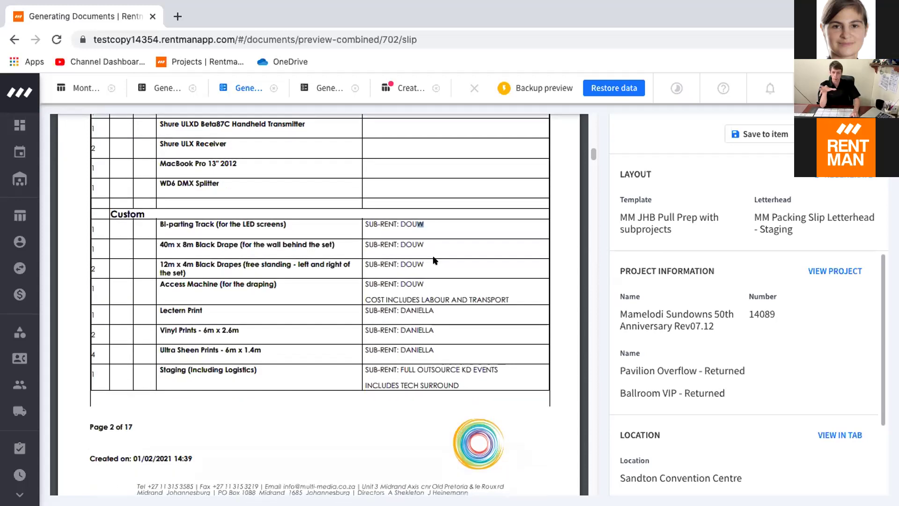
left_click(468, 315)
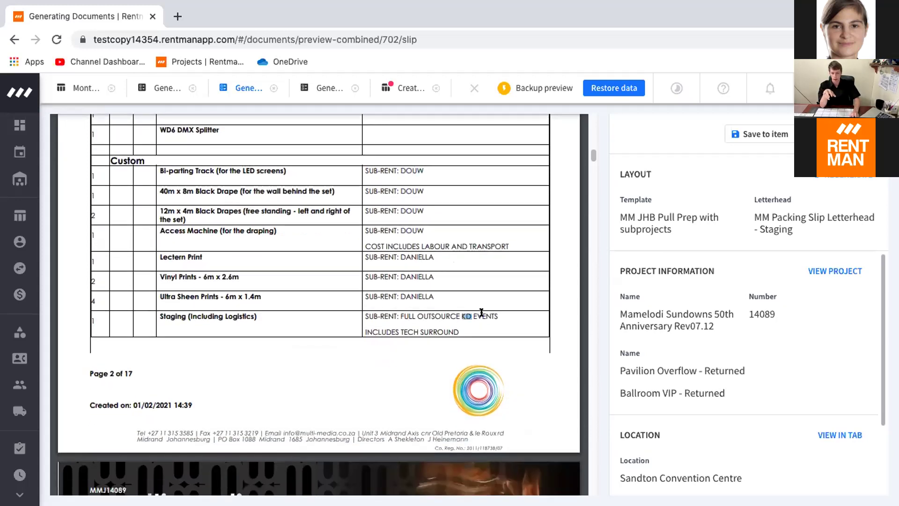
scroll(457, 319, "down", 1)
scroll(457, 320, "down", 6)
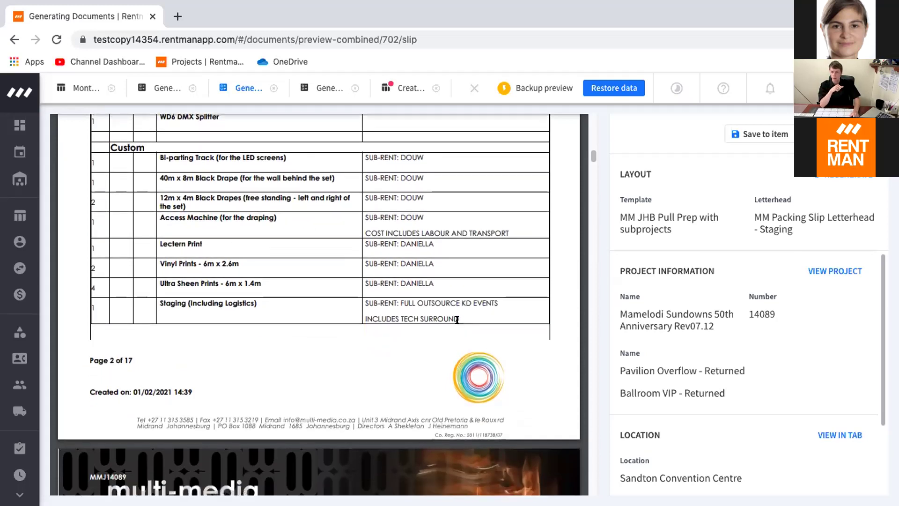
scroll(425, 320, "down", 1)
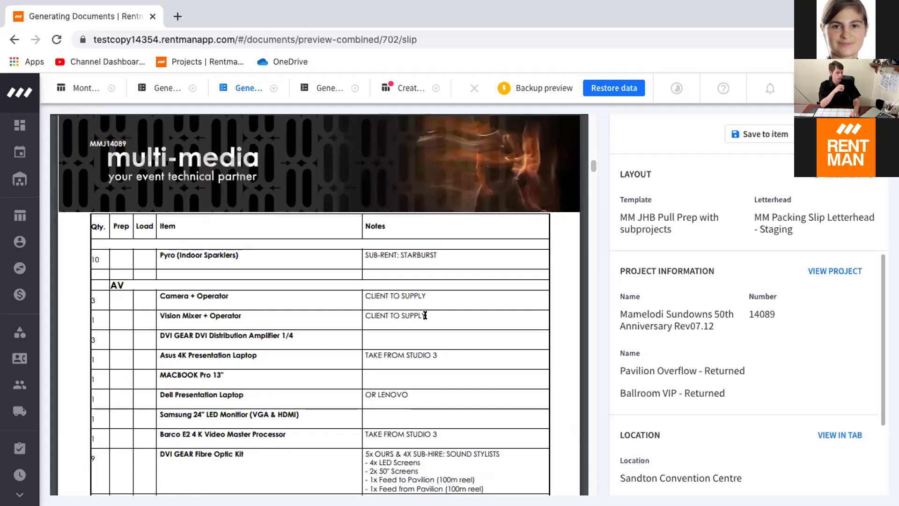
- Scroll the packing slip, highlighting the subproject note dates and the crew on the TEAM line
scroll(424, 280, "down", 10)
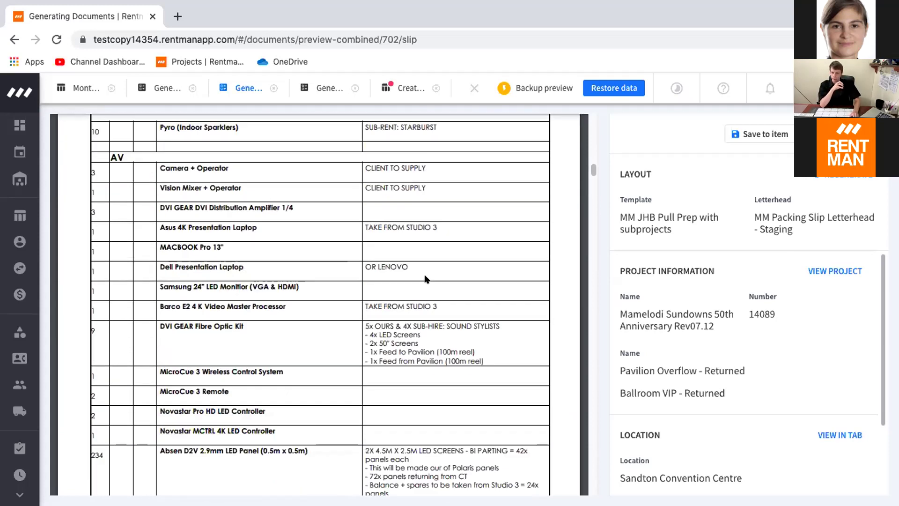
scroll(425, 280, "up", 2)
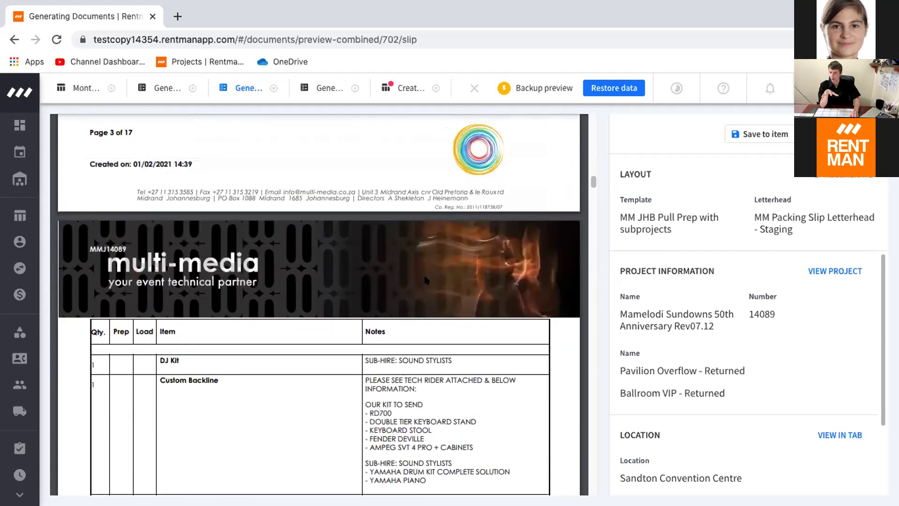
scroll(425, 279, "down", 15)
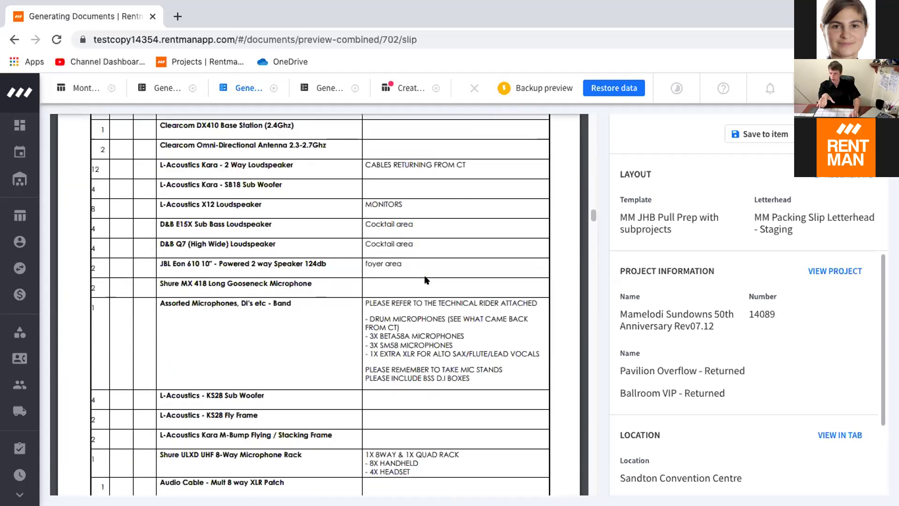
scroll(425, 279, "down", 20)
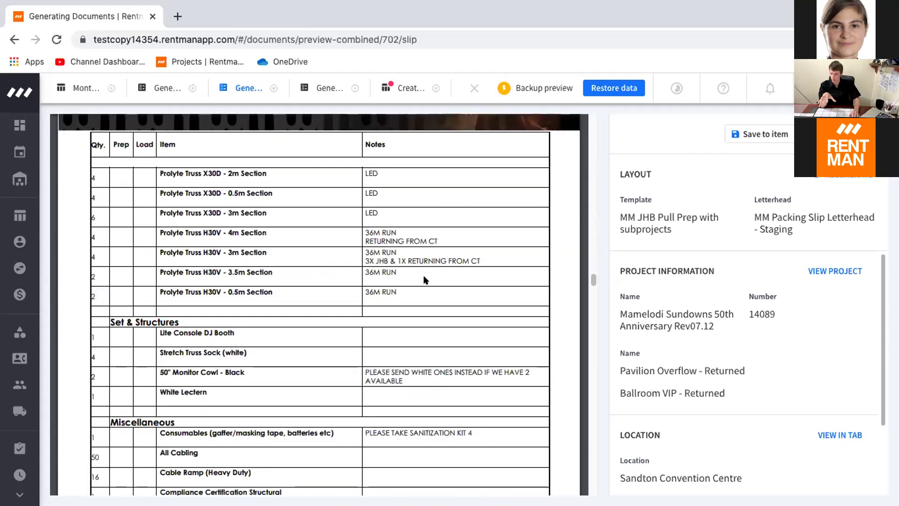
scroll(425, 279, "down", 10)
scroll(340, 248, "up", 4)
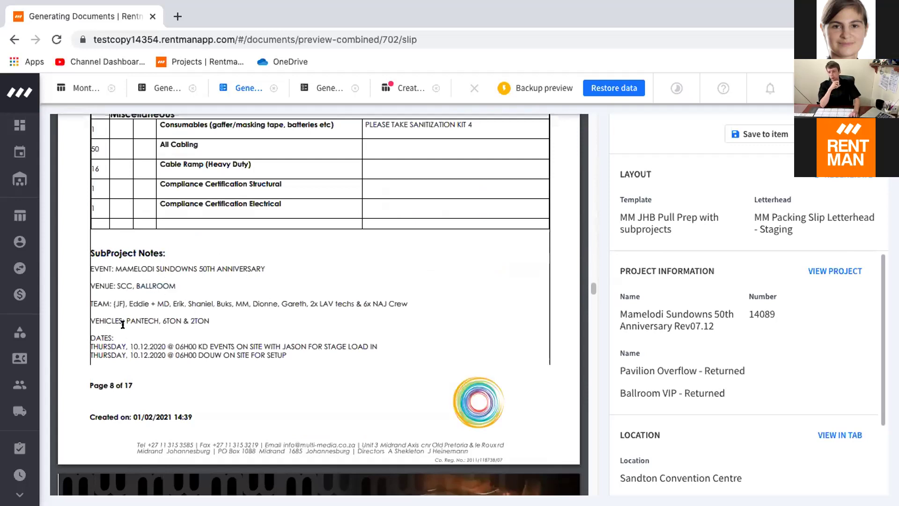
left_click_drag(106, 341, 222, 357)
left_click(313, 346)
scroll(313, 346, "down", 2)
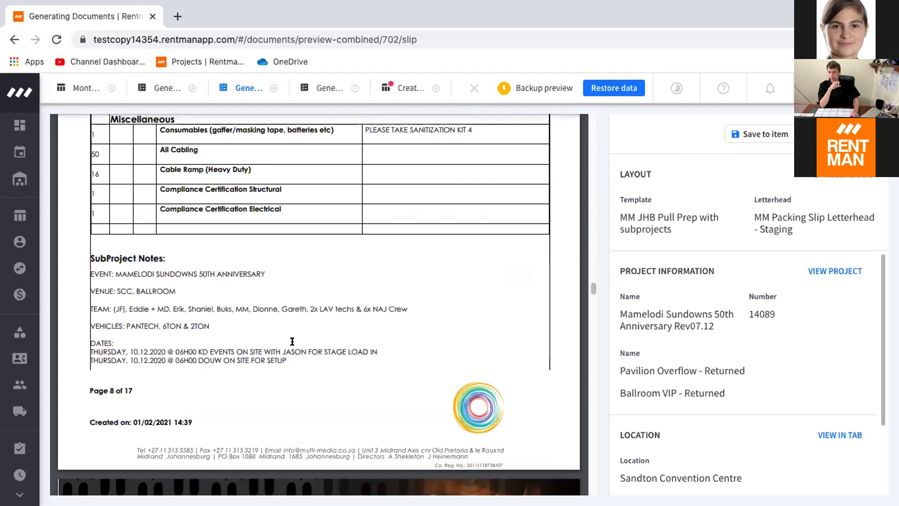
left_click_drag(135, 244, 205, 242)
left_click(120, 218)
left_click_drag(128, 202, 328, 203)
left_click(128, 217)
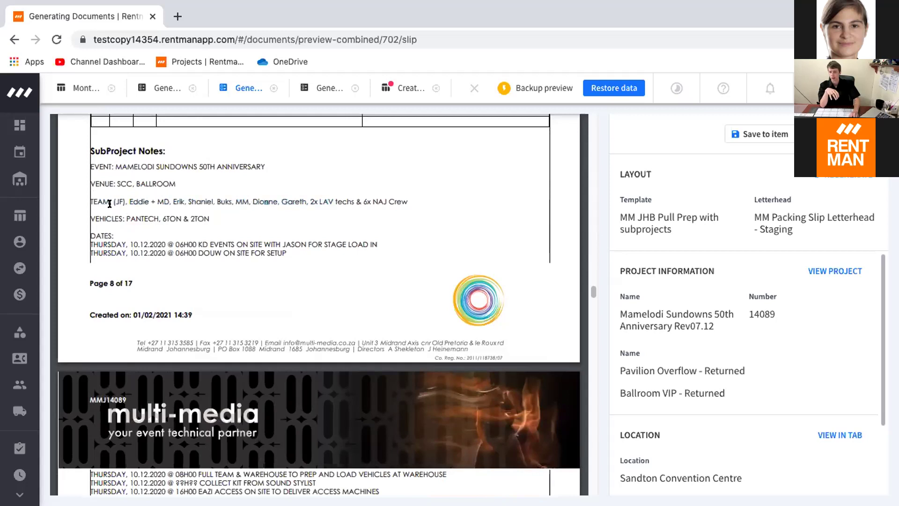
left_click_drag(125, 199, 113, 198)
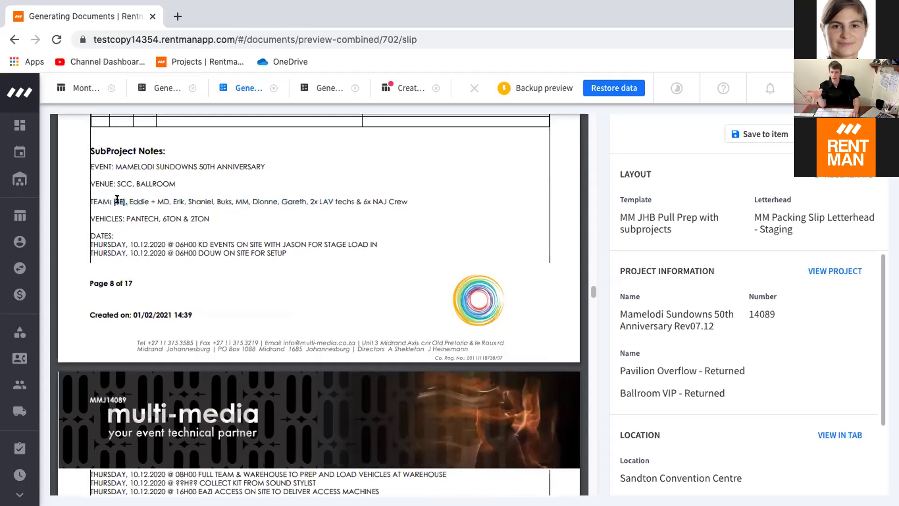
left_click(131, 200)
left_click_drag(128, 197, 407, 201)
left_click(391, 232)
- Highlight Pavilion Overflow in its heading and sound checks row, then move to the next document
scroll(383, 234, "down", 2)
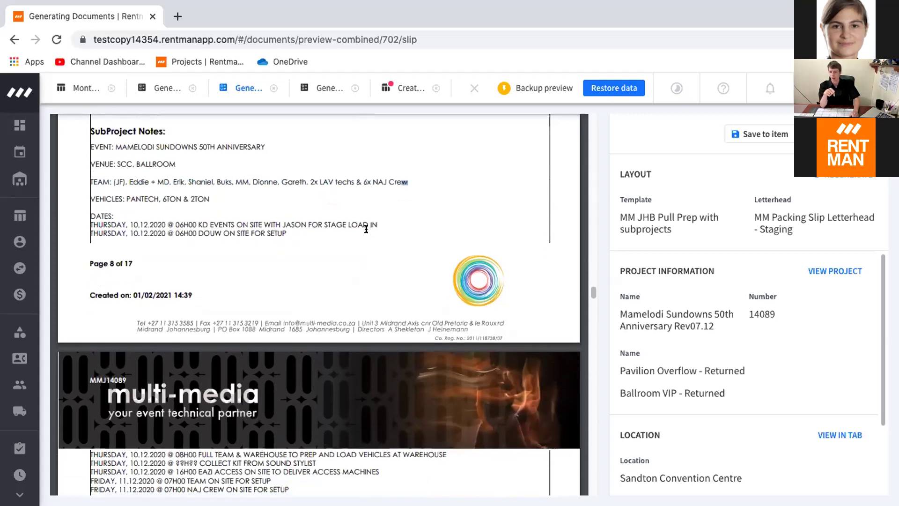
scroll(382, 231, "down", 5)
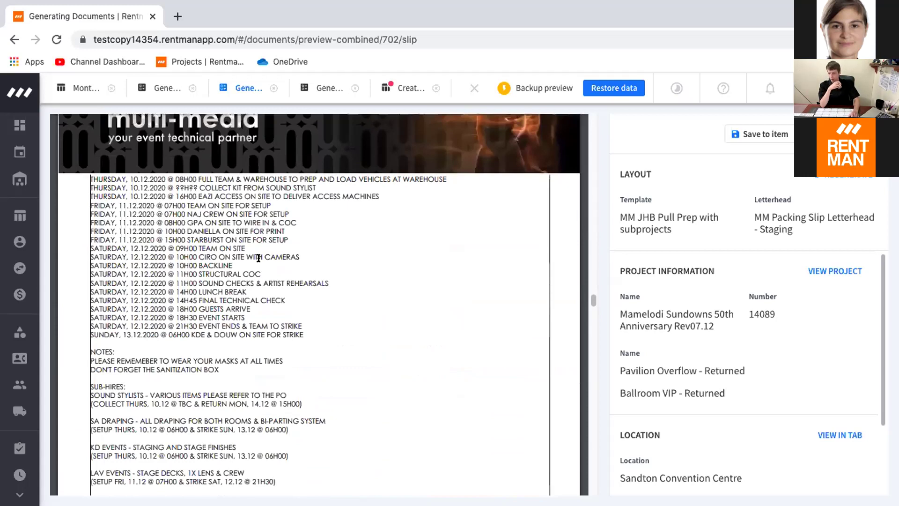
scroll(405, 254, "down", 1)
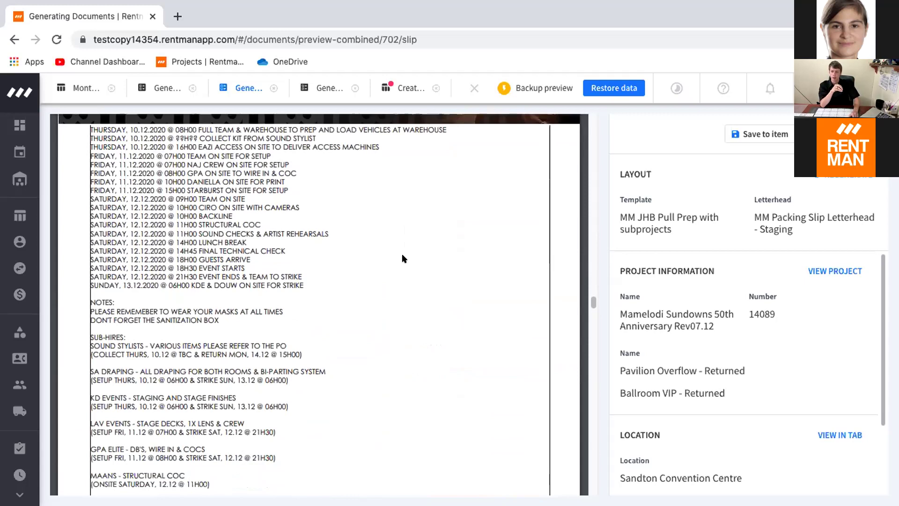
scroll(398, 256, "down", 2)
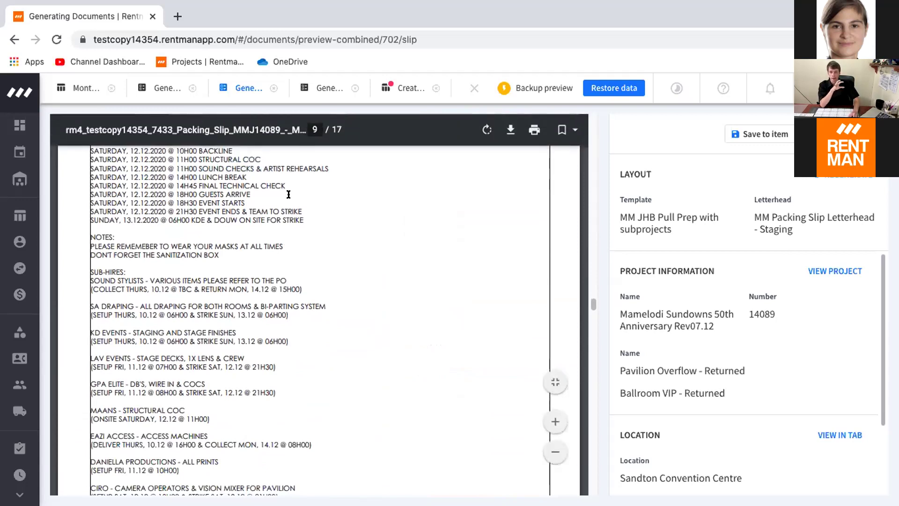
scroll(347, 212, "down", 1)
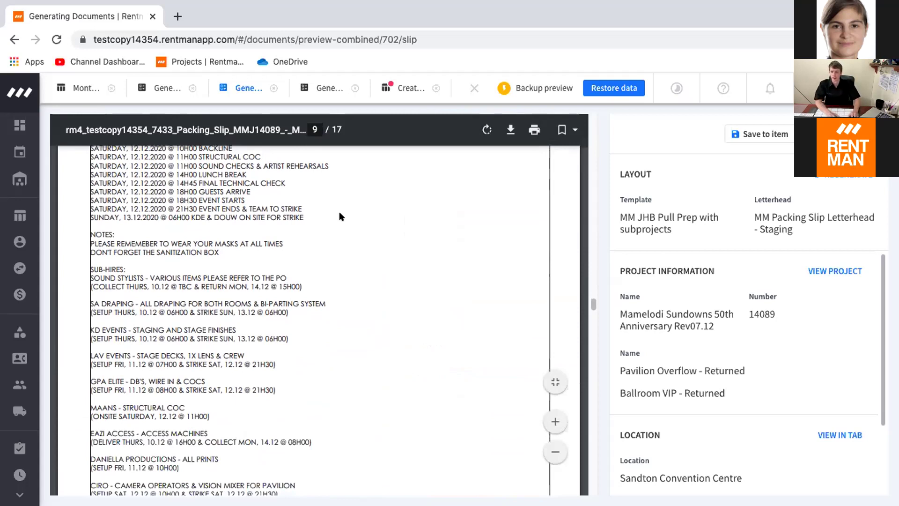
scroll(339, 213, "down", 2)
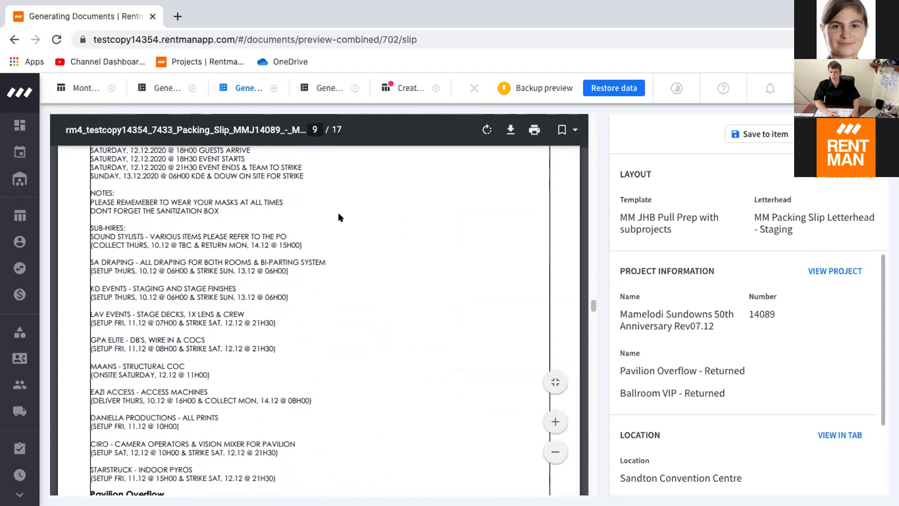
scroll(339, 216, "down", 10)
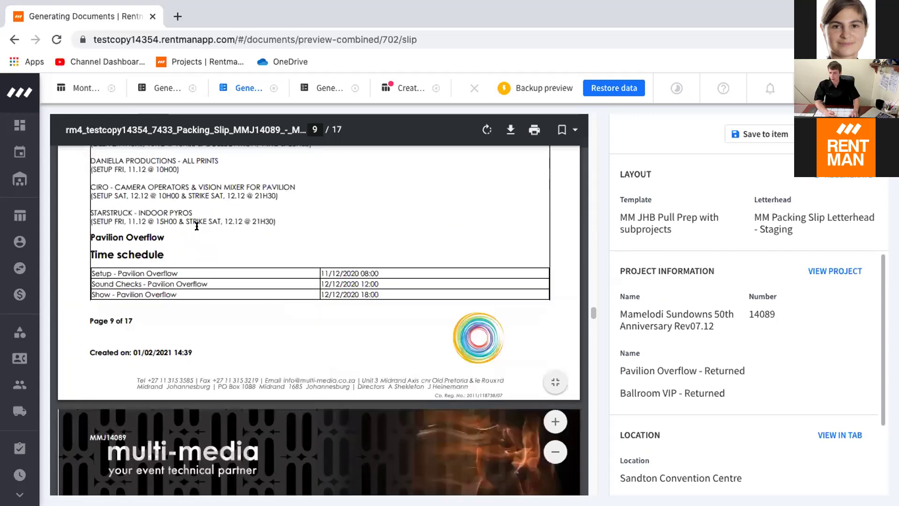
left_click_drag(90, 237, 140, 238)
left_click(140, 237)
scroll(311, 261, "down", 1)
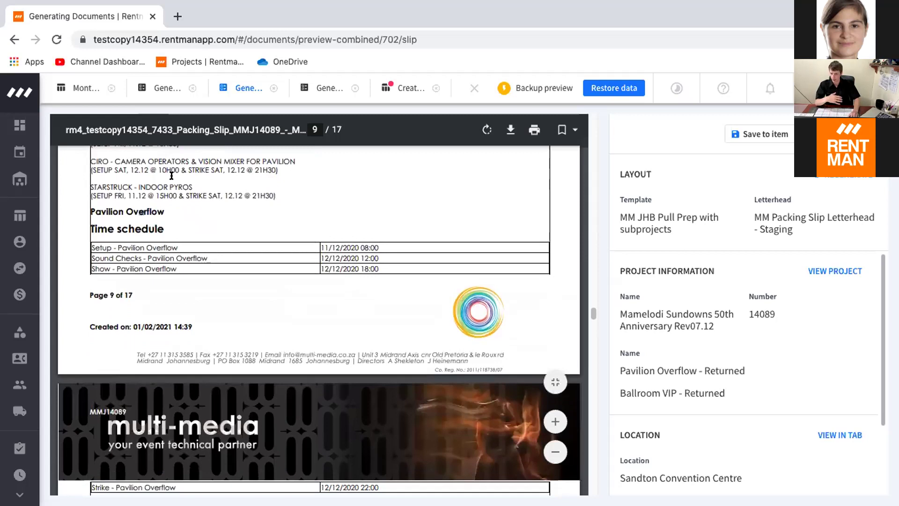
left_click_drag(151, 258, 209, 258)
left_click(209, 258)
scroll(328, 262, "down", 15)
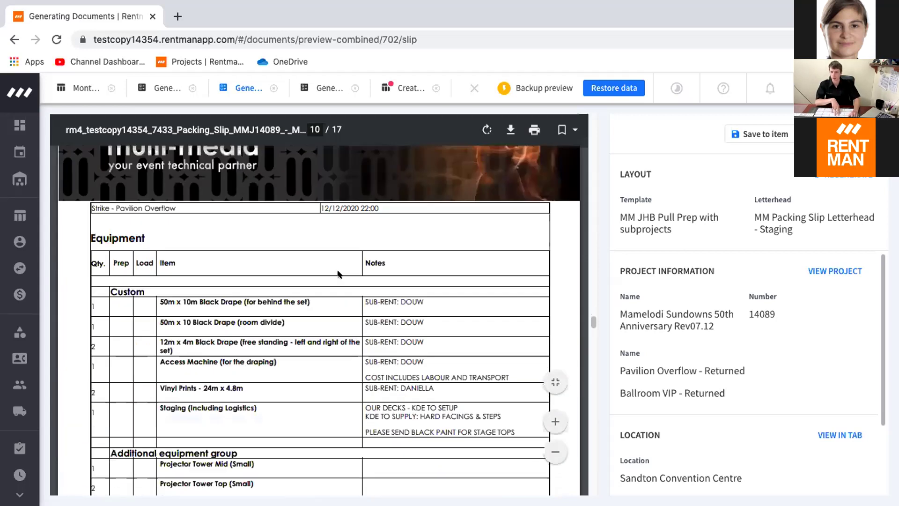
scroll(432, 209, "up", 15)
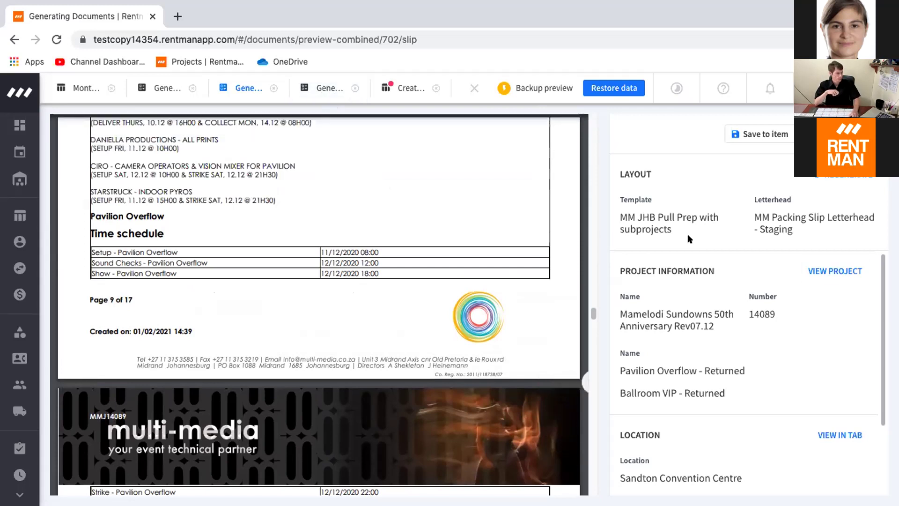
left_click(318, 84)
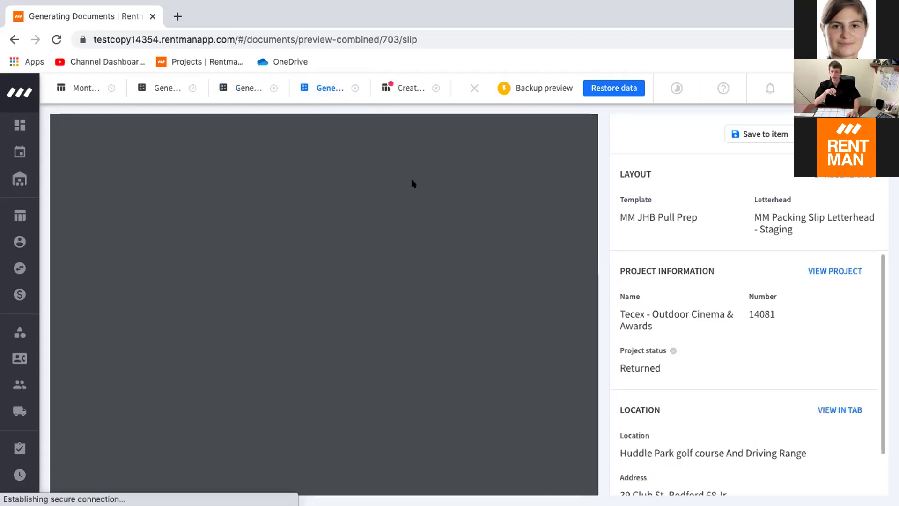
- Close the Mamelodi Sundowns slip and scroll the Tecex packing slip down to its signature boxes
left_click(274, 89)
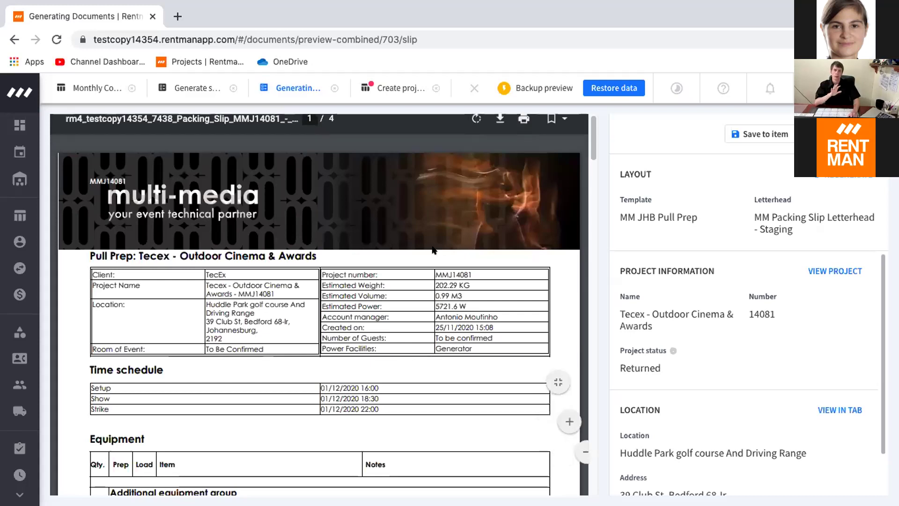
scroll(427, 269, "down", 3)
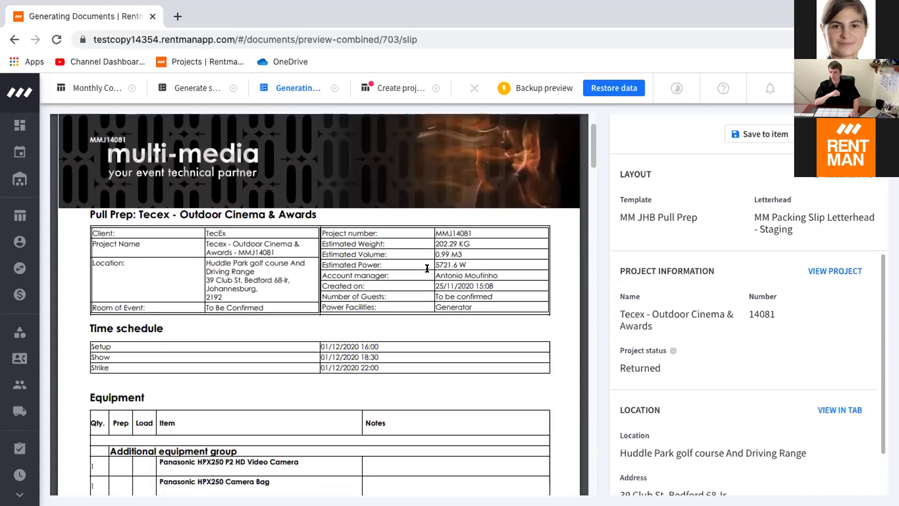
scroll(280, 238, "down", 1)
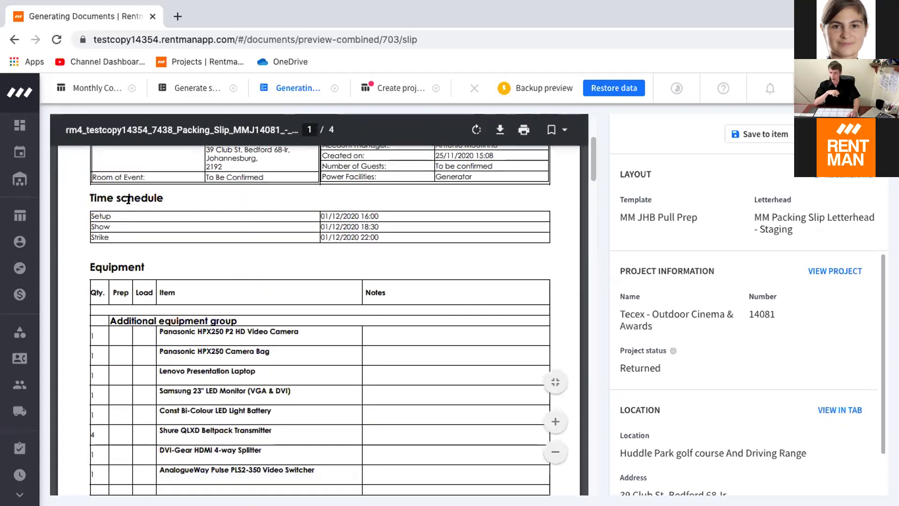
scroll(384, 238, "down", 1)
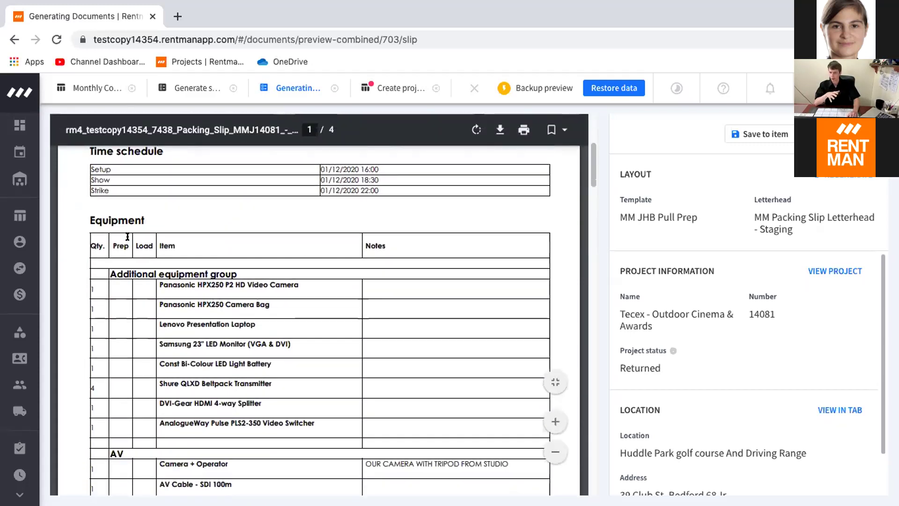
scroll(393, 234, "down", 1)
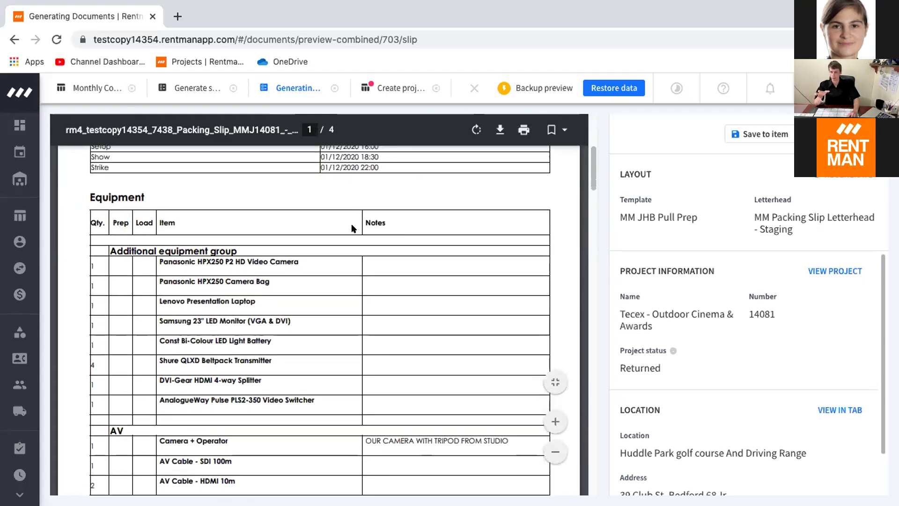
scroll(402, 251, "down", 3)
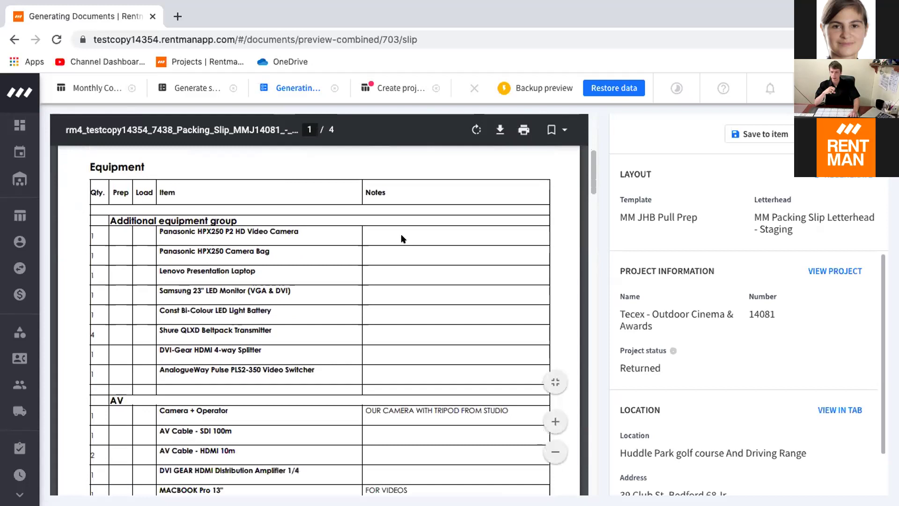
scroll(390, 246, "down", 6)
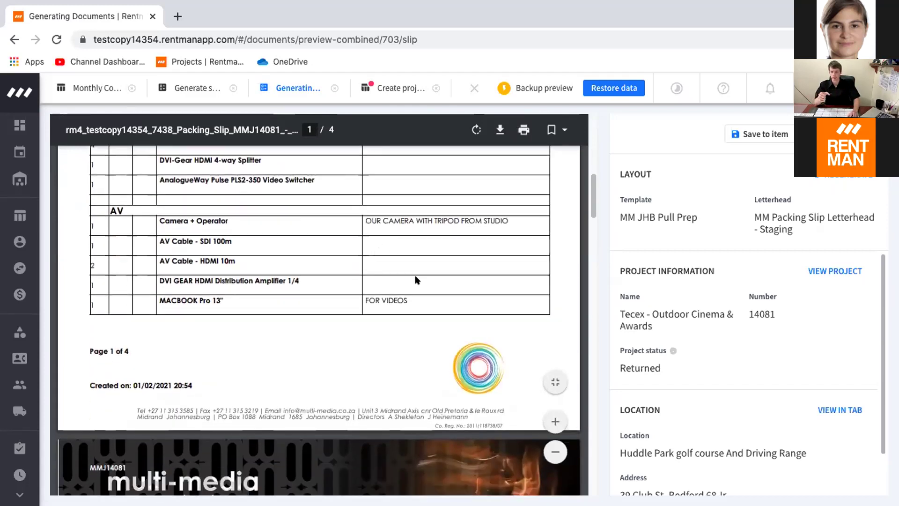
scroll(403, 283, "down", 1)
scroll(379, 279, "down", 12)
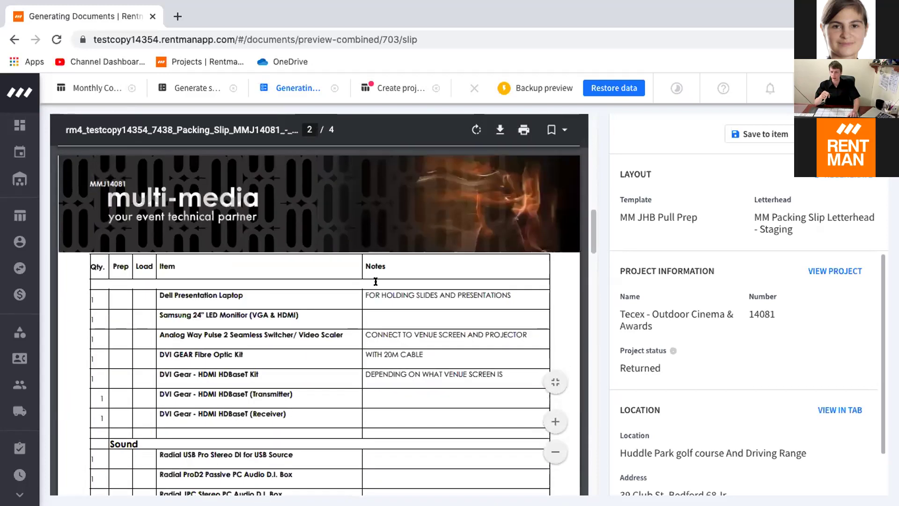
scroll(380, 277, "down", 20)
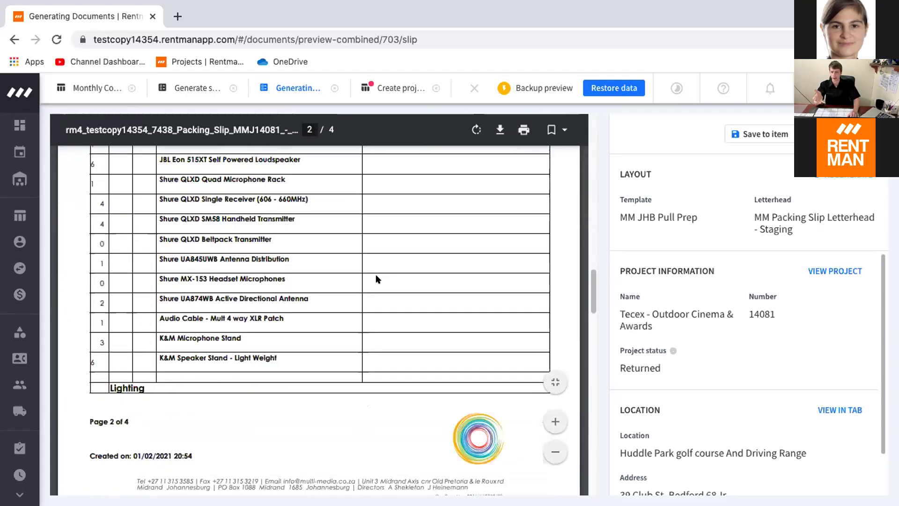
scroll(377, 278, "down", 10)
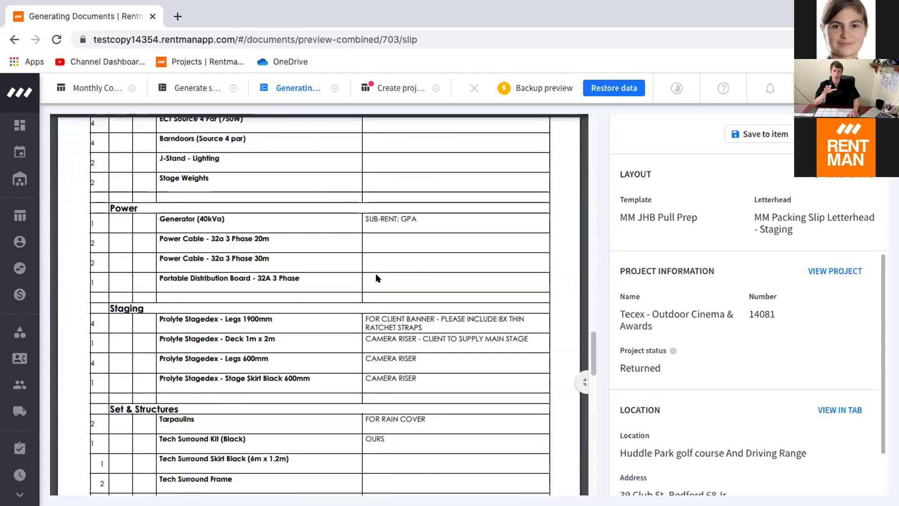
scroll(383, 273, "down", 7)
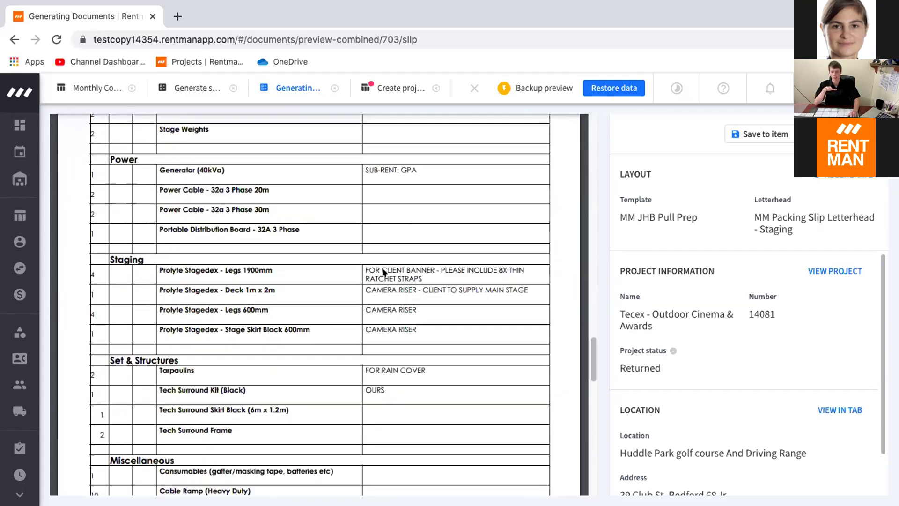
scroll(383, 270, "down", 14)
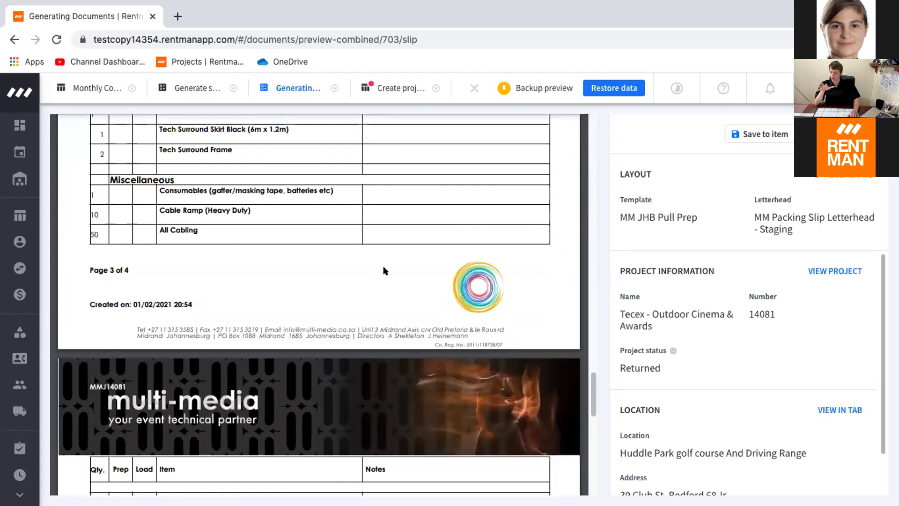
scroll(383, 270, "down", 2)
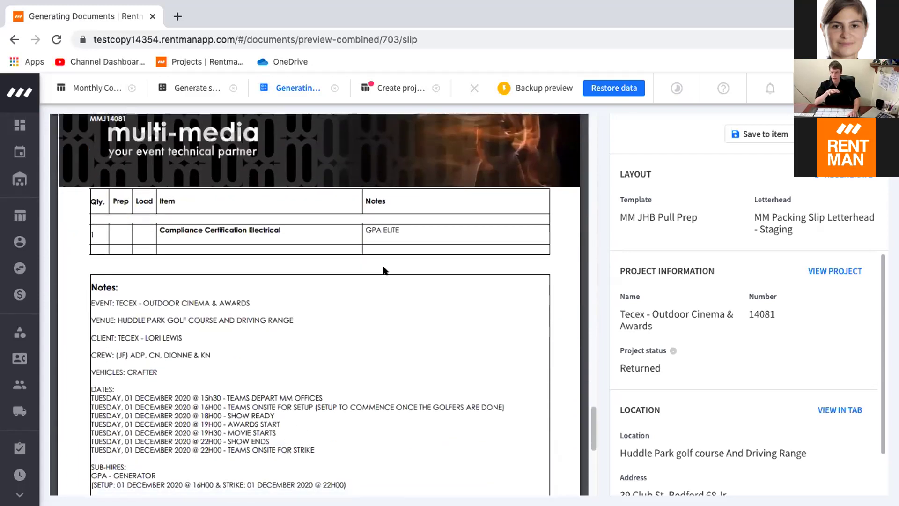
scroll(386, 270, "down", 3)
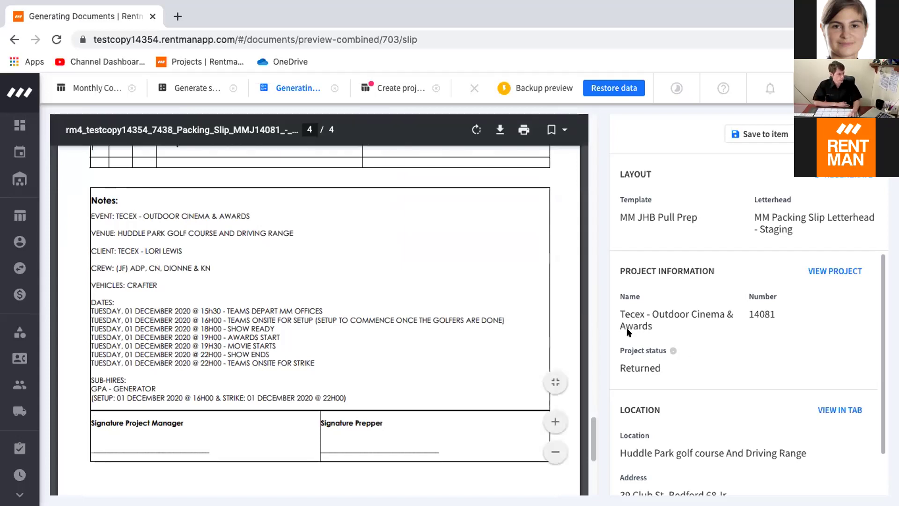
scroll(402, 304, "up", 2)
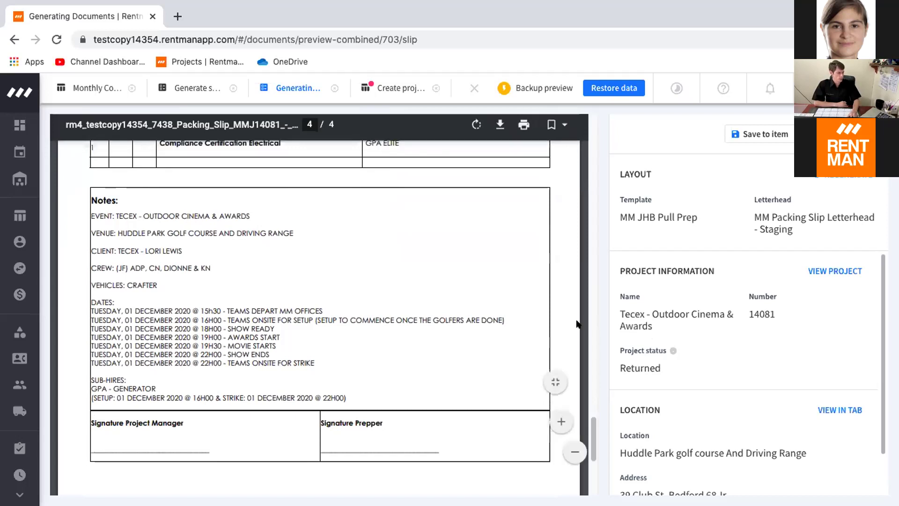
scroll(397, 300, "up", 1)
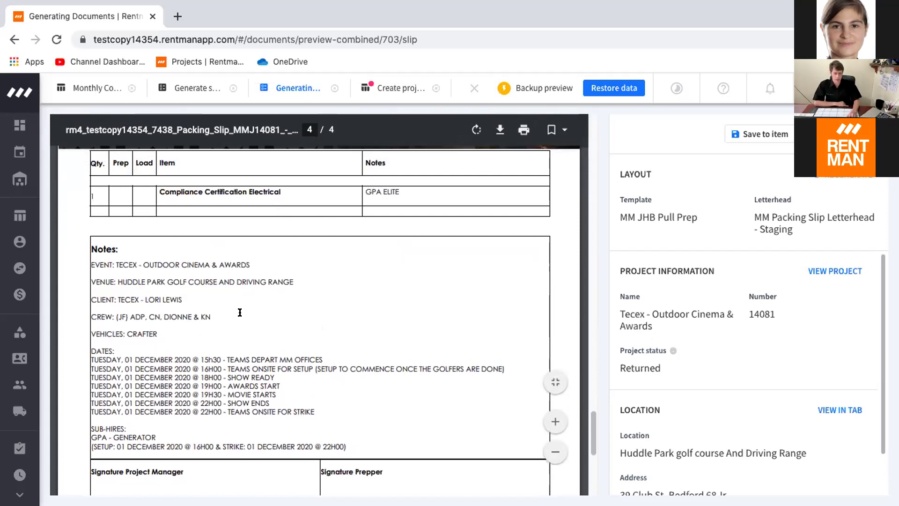
left_click_drag(87, 242, 405, 370)
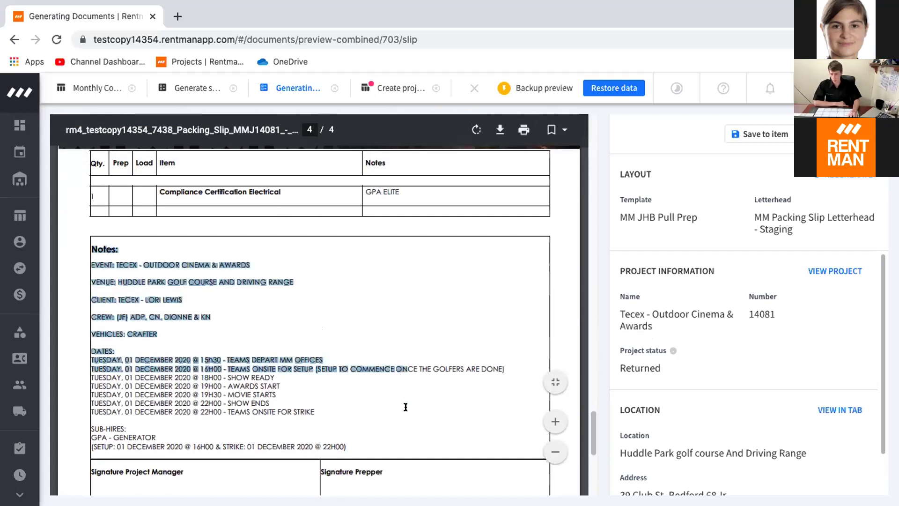
left_click(391, 422)
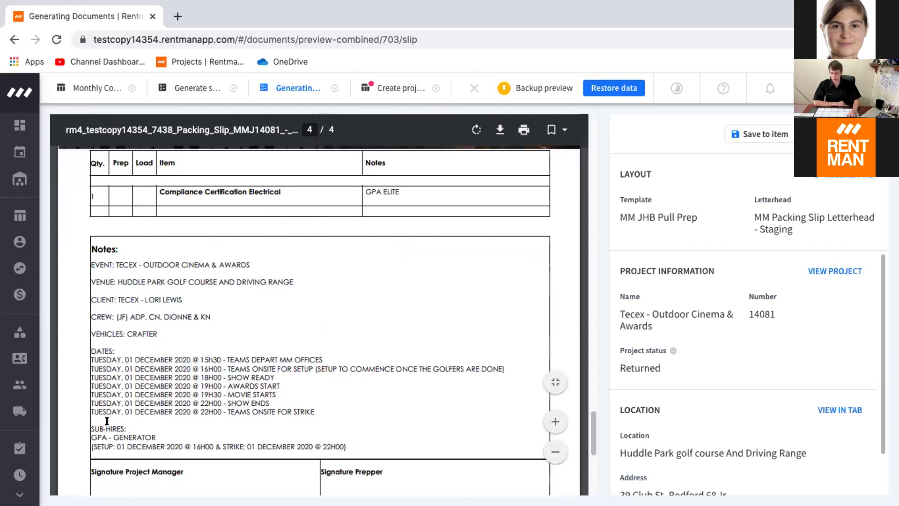
left_click_drag(98, 427, 188, 439)
left_click(267, 442)
scroll(312, 286, "down", 5)
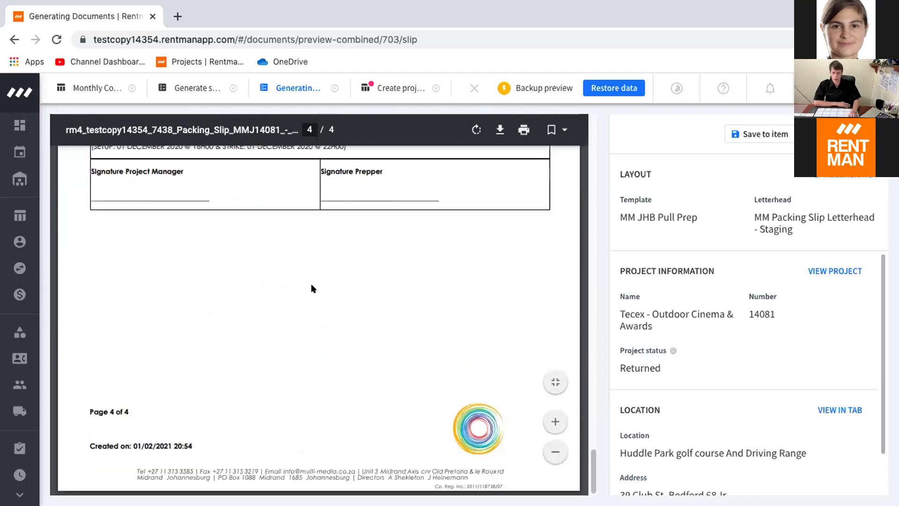
scroll(310, 284, "up", 20)
scroll(311, 283, "up", 5)
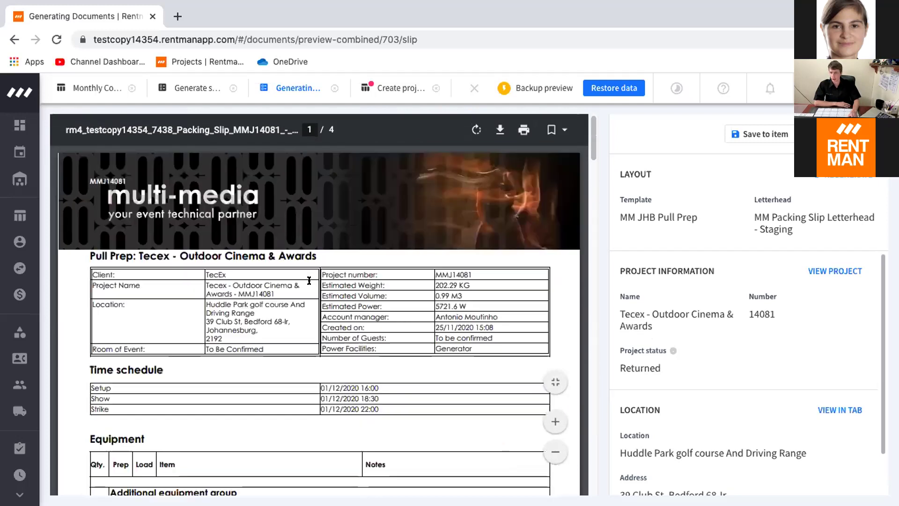
left_click_drag(206, 305, 227, 309)
left_click(267, 335)
left_click(229, 312)
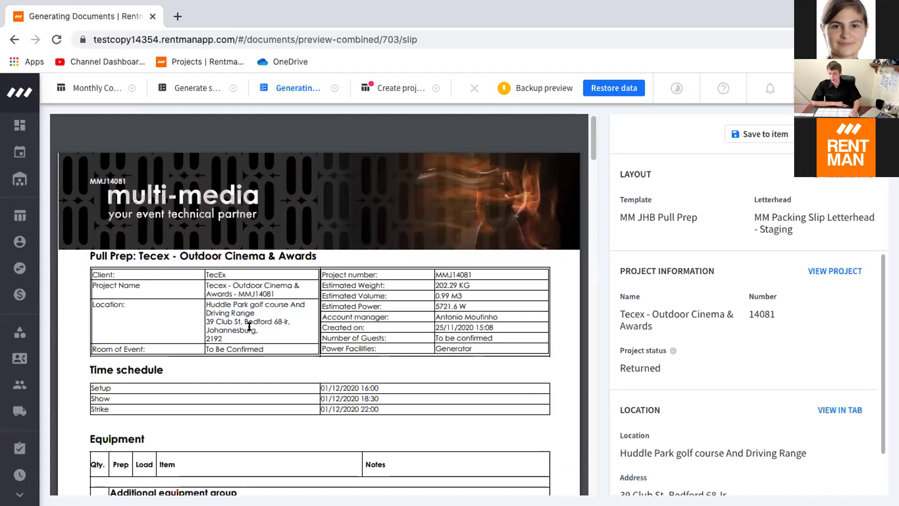
left_click_drag(276, 348, 202, 348)
left_click_drag(263, 348, 182, 348)
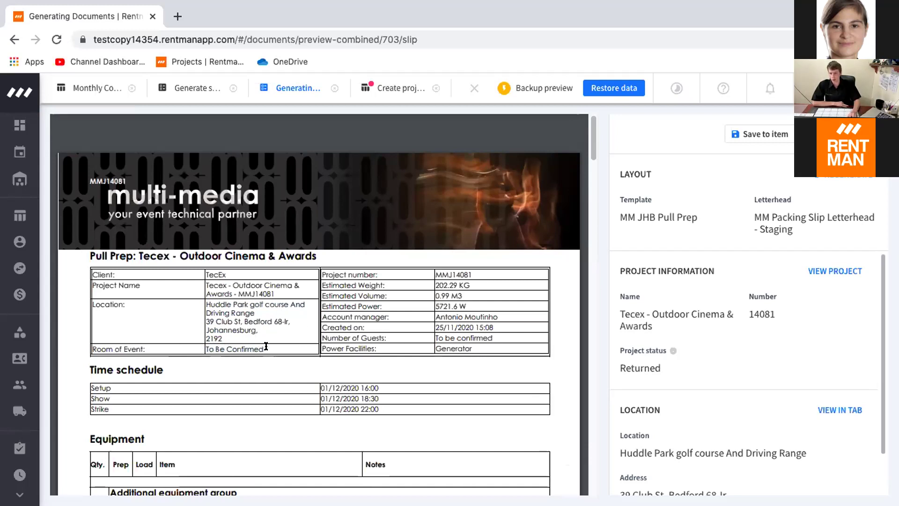
left_click(327, 373)
scroll(319, 374, "down", 1)
scroll(310, 372, "down", 3)
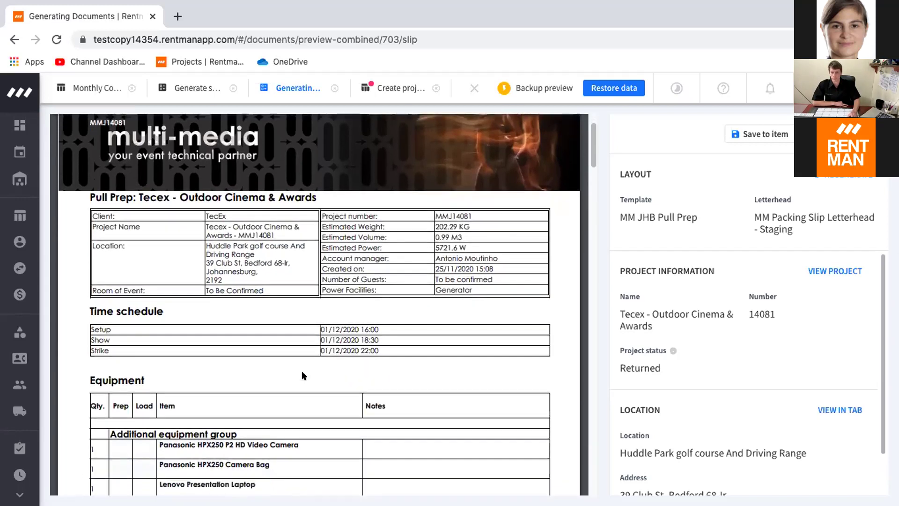
scroll(300, 368, "down", 1)
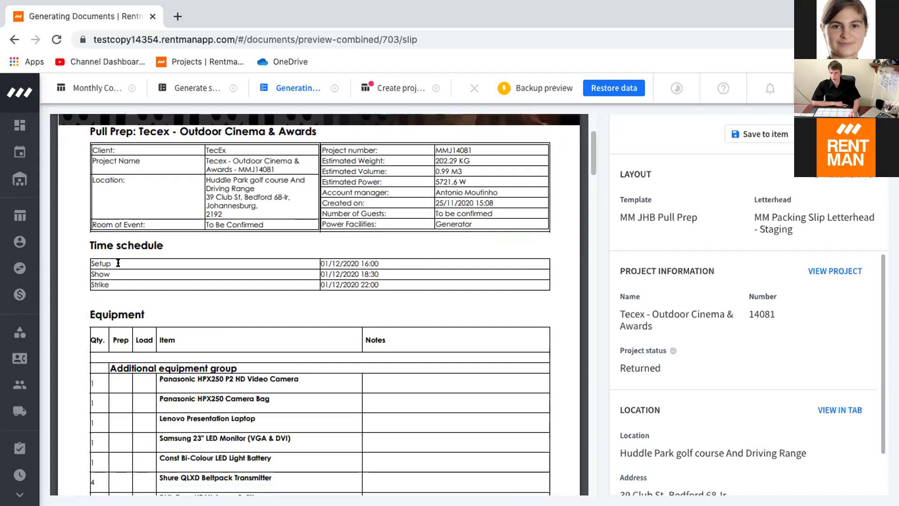
left_click_drag(112, 272, 85, 283)
left_click(196, 302)
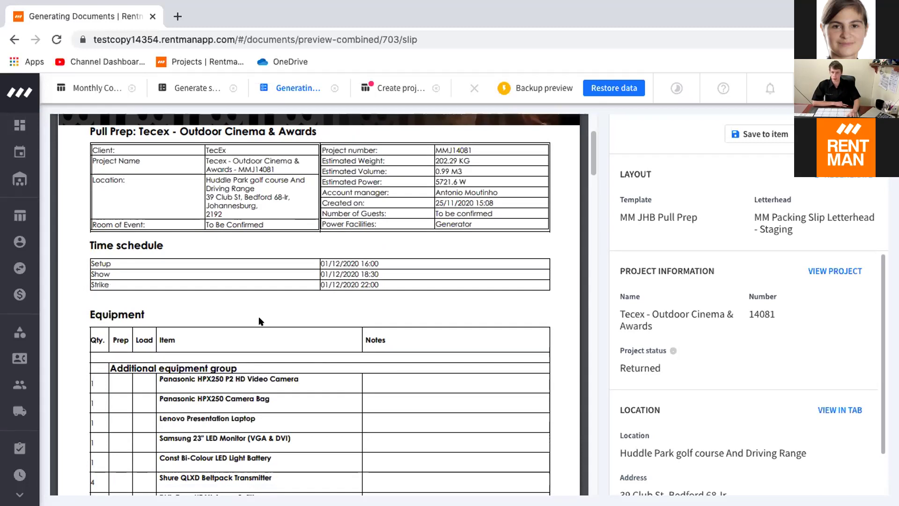
scroll(302, 309, "down", 1)
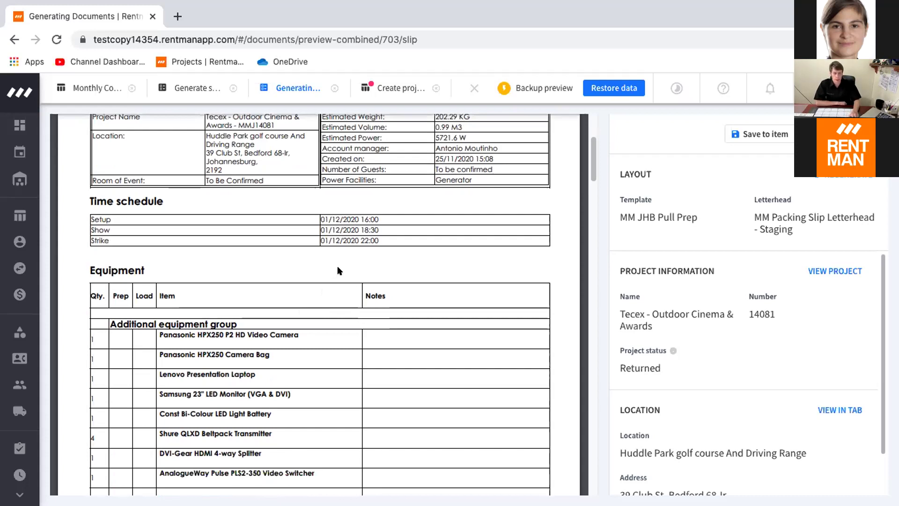
scroll(350, 279, "down", 1)
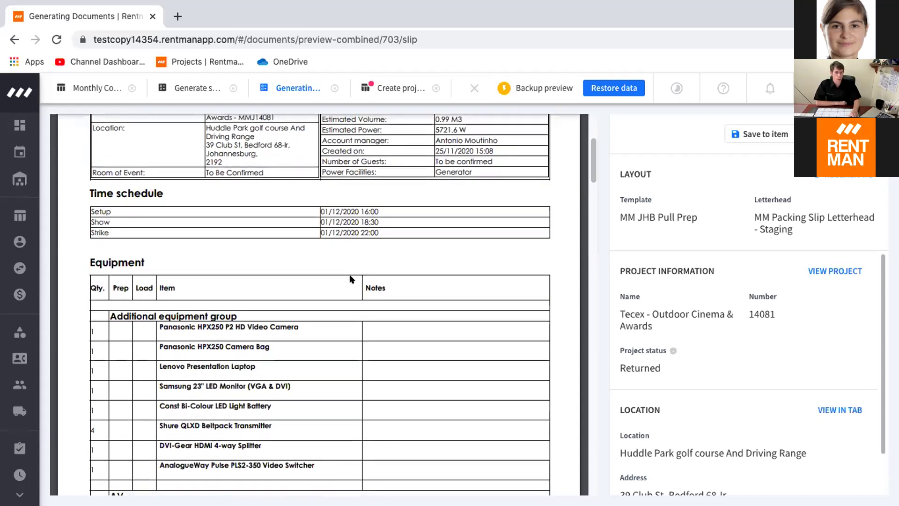
scroll(350, 279, "down", 1)
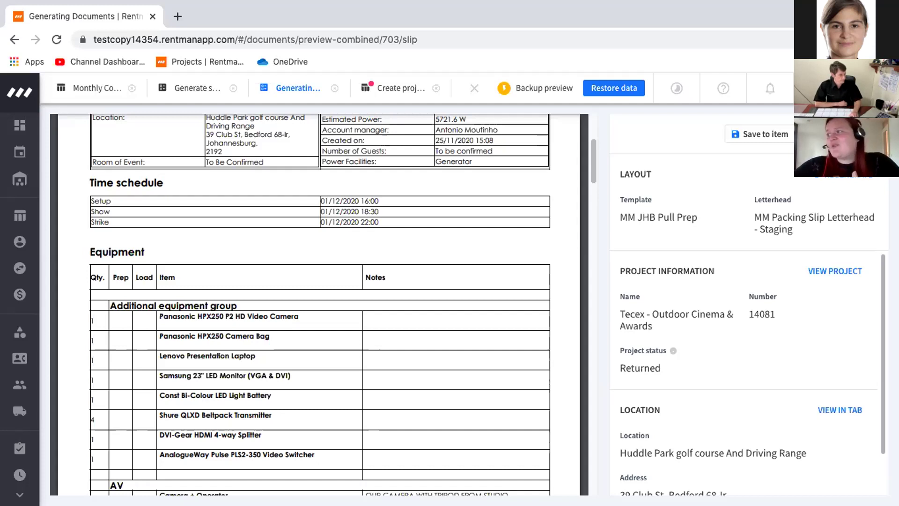
- Close the Tecex packing slip preview and discard it with Do not save
left_click(334, 89)
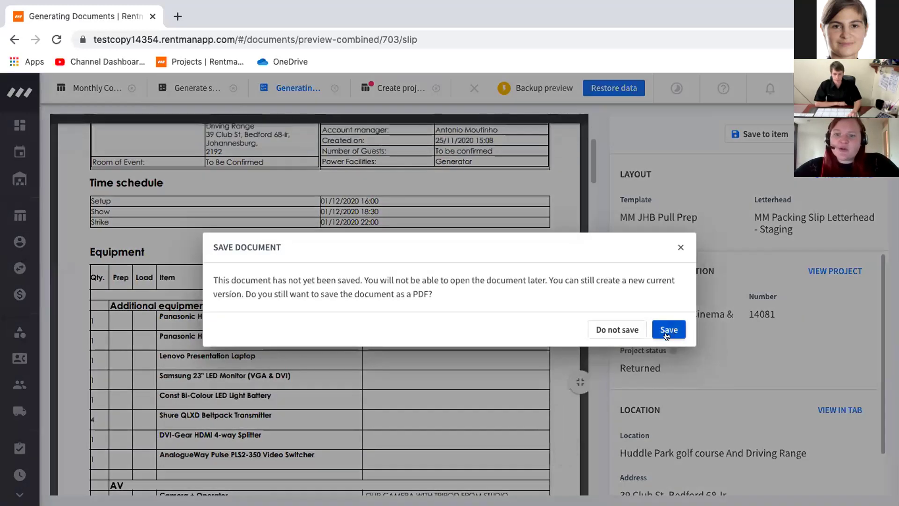
left_click(630, 329)
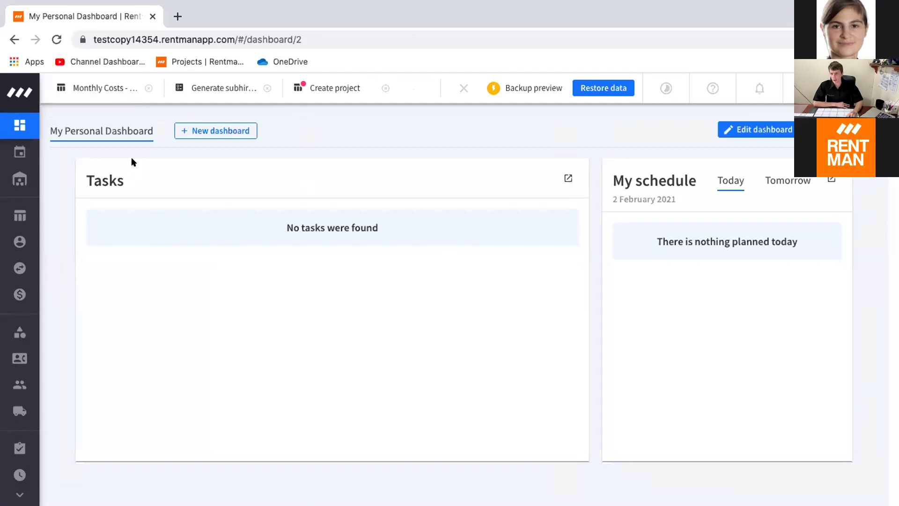
- Switch to the Monthly Costs - JHB - Test Feb project and go from General to Equipment
left_click(96, 89)
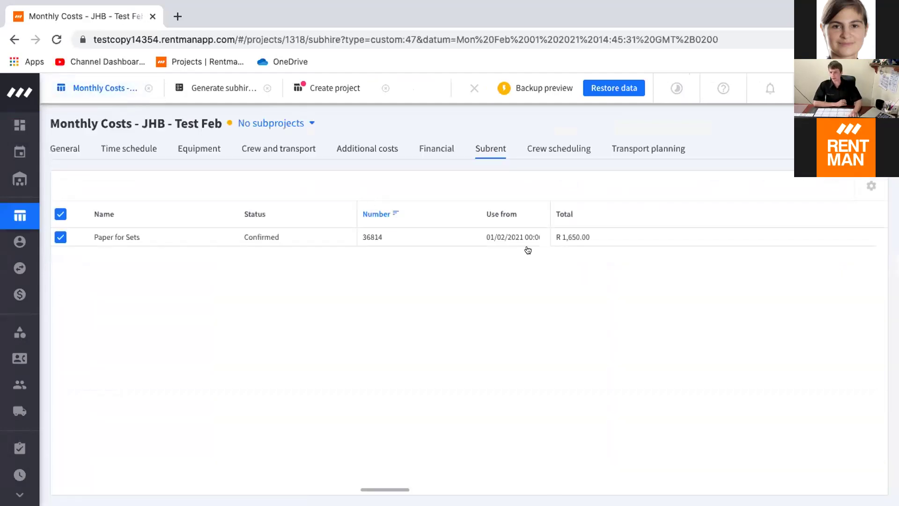
left_click(75, 149)
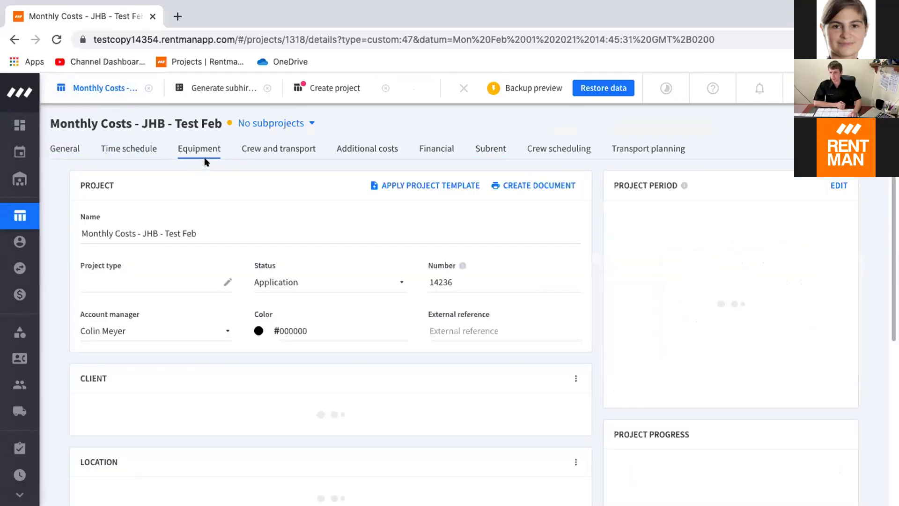
left_click(205, 157)
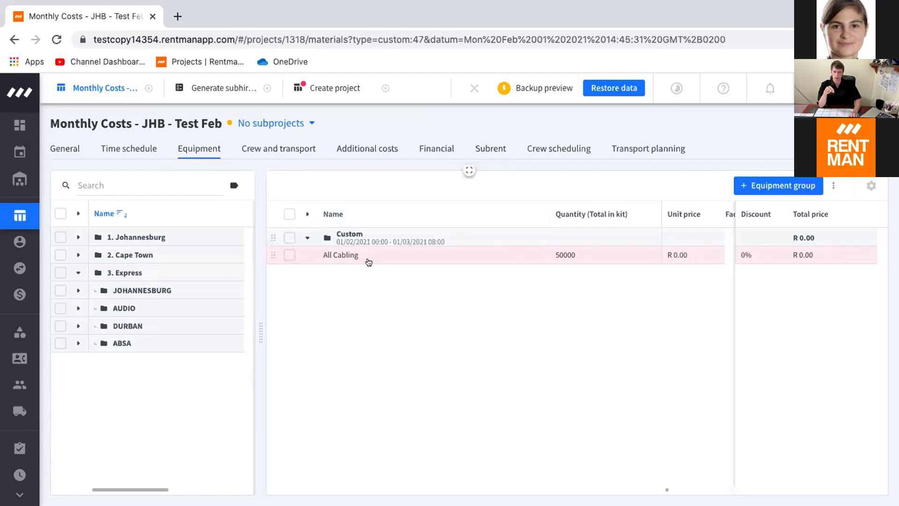
- Inspect the All Cabling row's name and its 50000 quantity
mouse_move(369, 262)
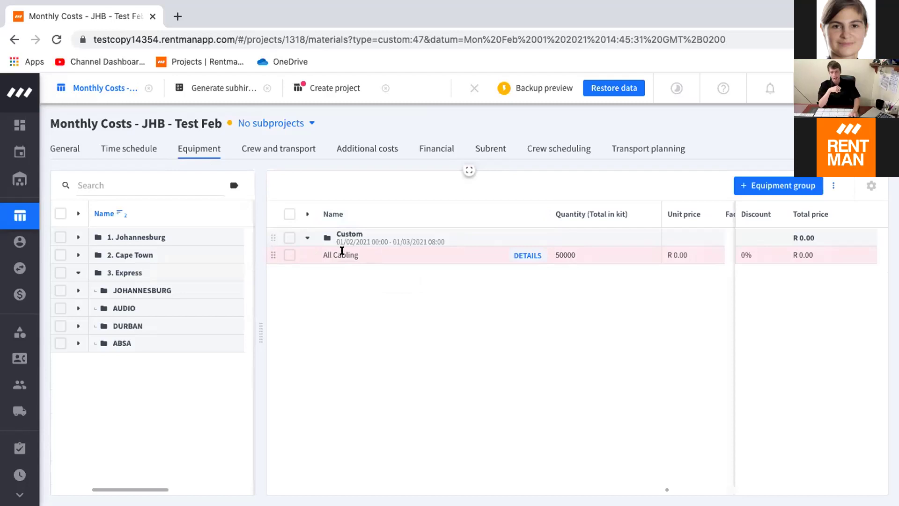
left_click(323, 254)
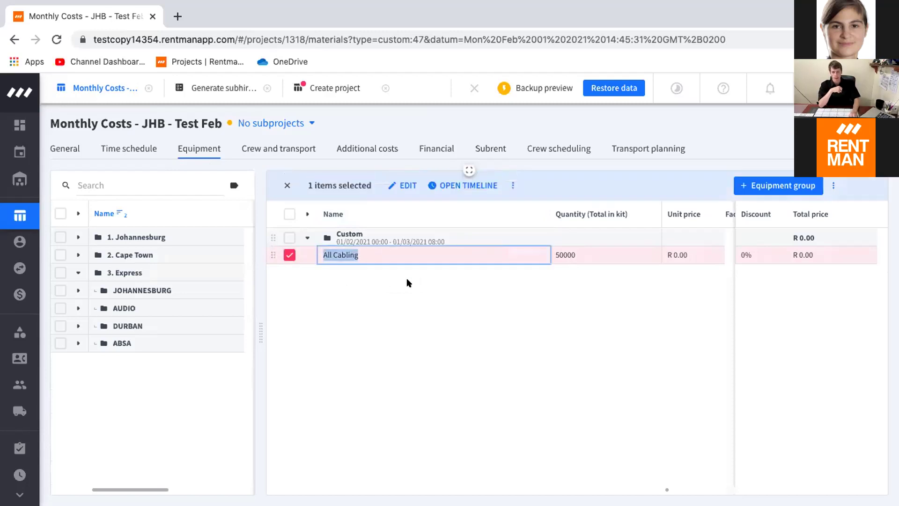
left_click(352, 254)
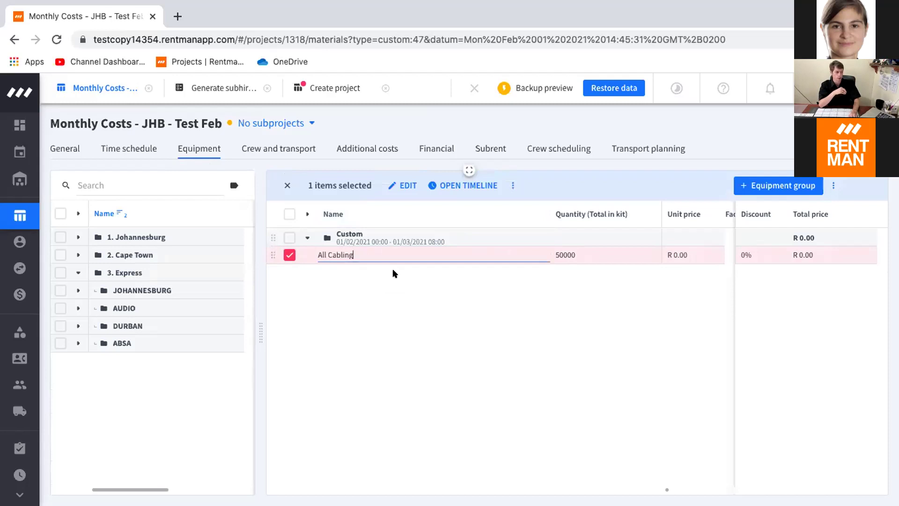
left_click(560, 252)
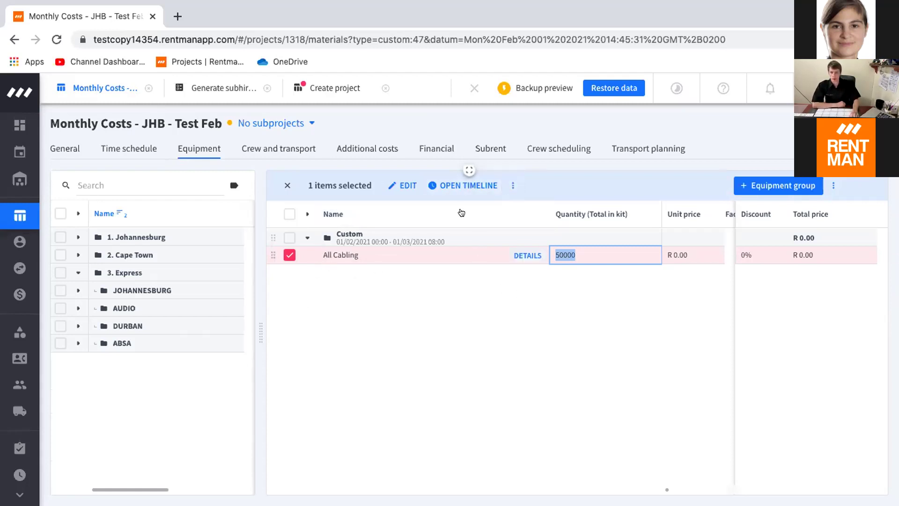
- Subrent the All Cabling shortage as a new subrental
left_click(512, 186)
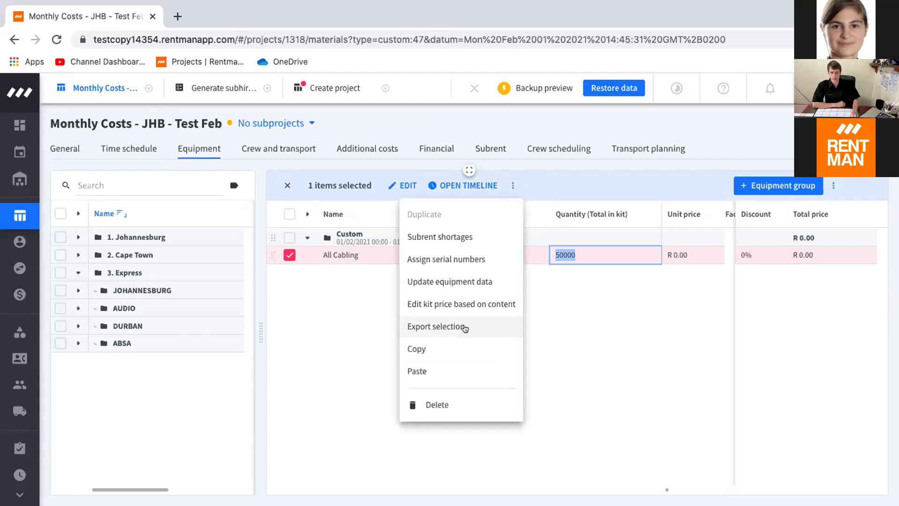
left_click(452, 238)
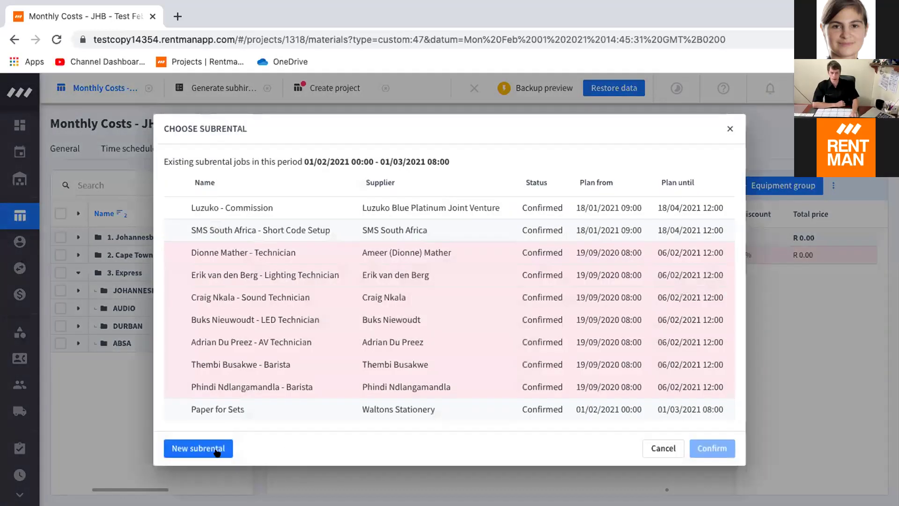
left_click(217, 449)
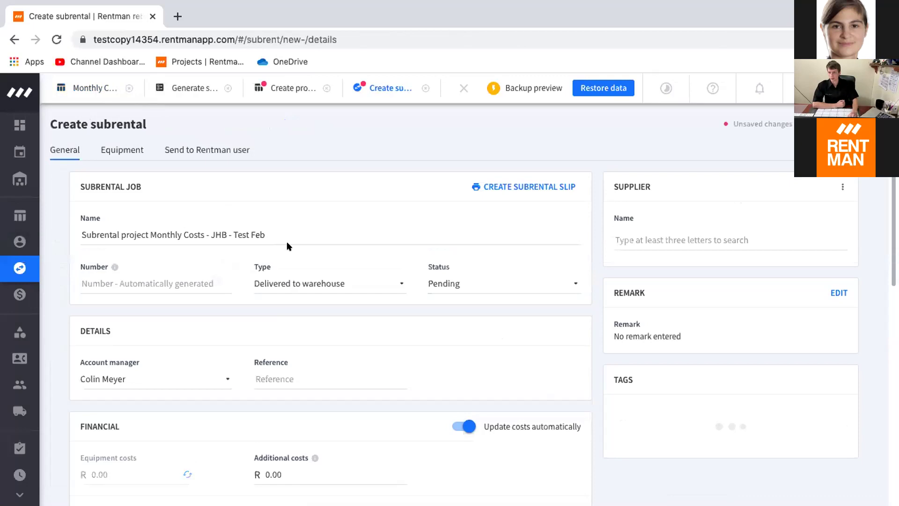
- Replace the default subrental name with 'sanitizer for shows'
left_click(298, 229)
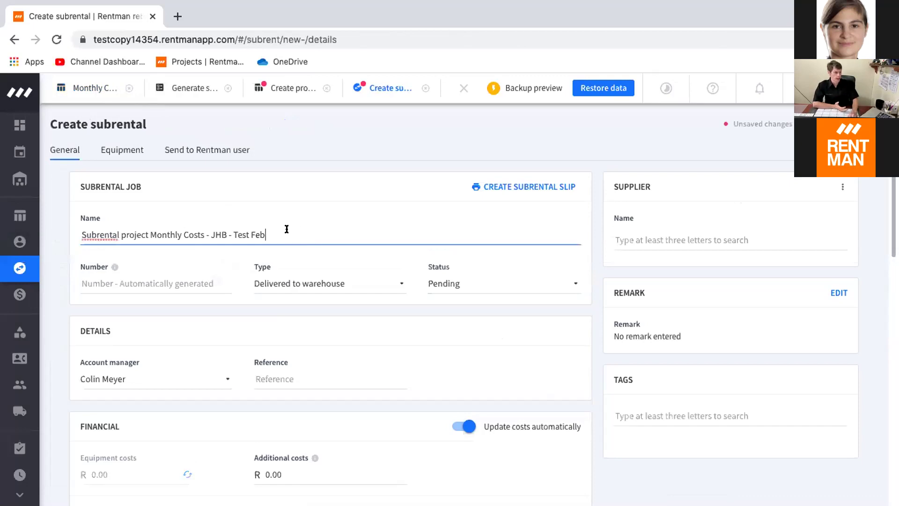
left_click_drag(286, 229, 103, 220)
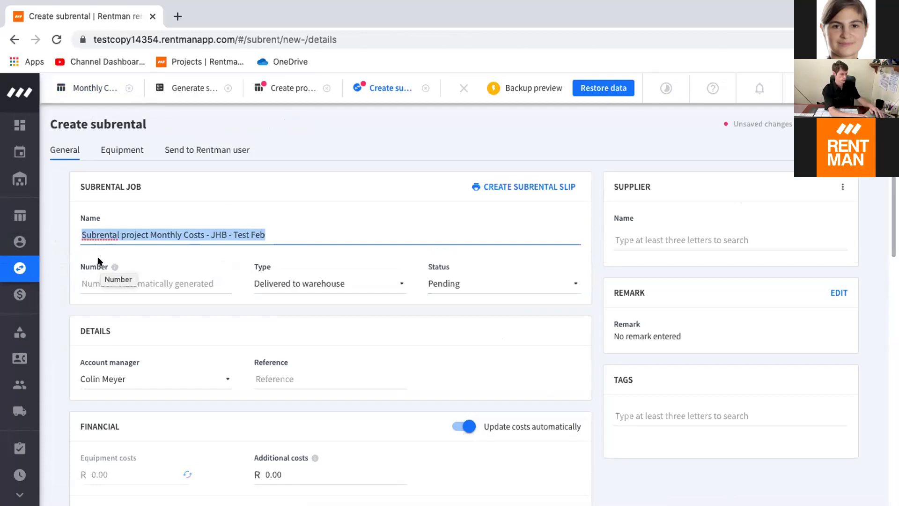
type("s")
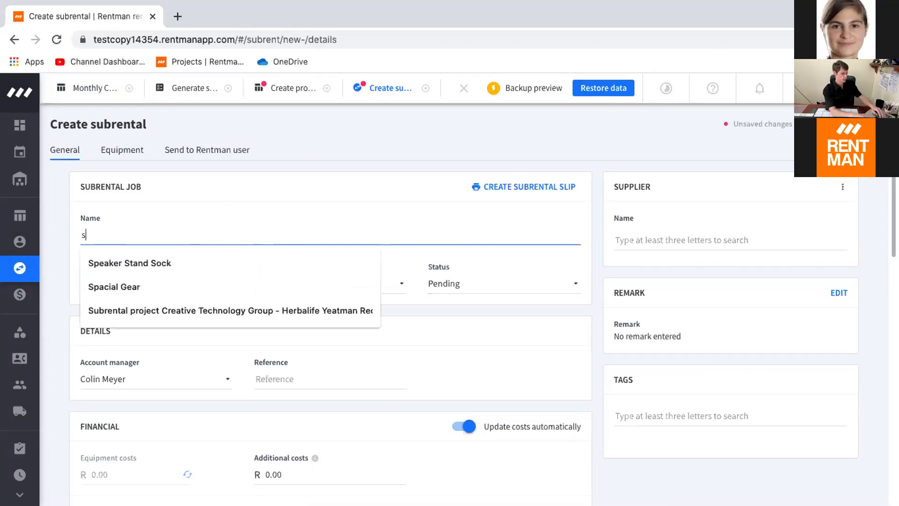
type("aniti")
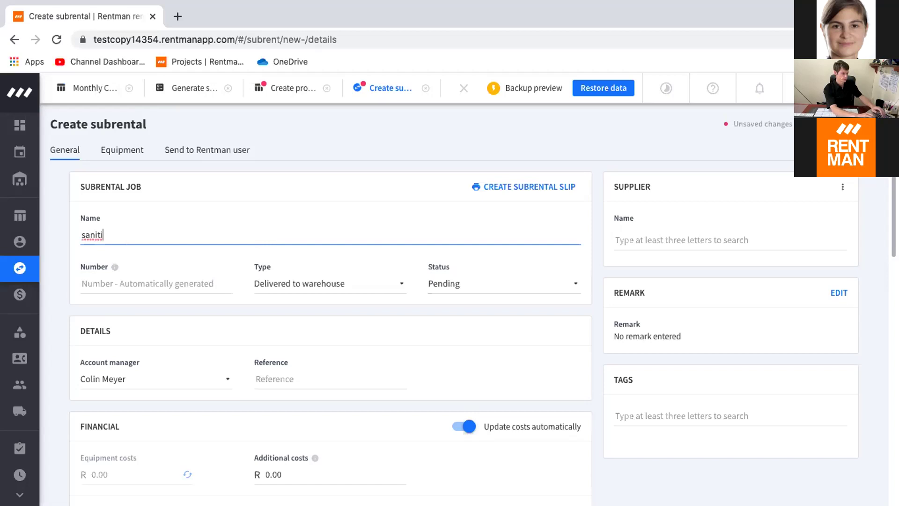
type("zer for ")
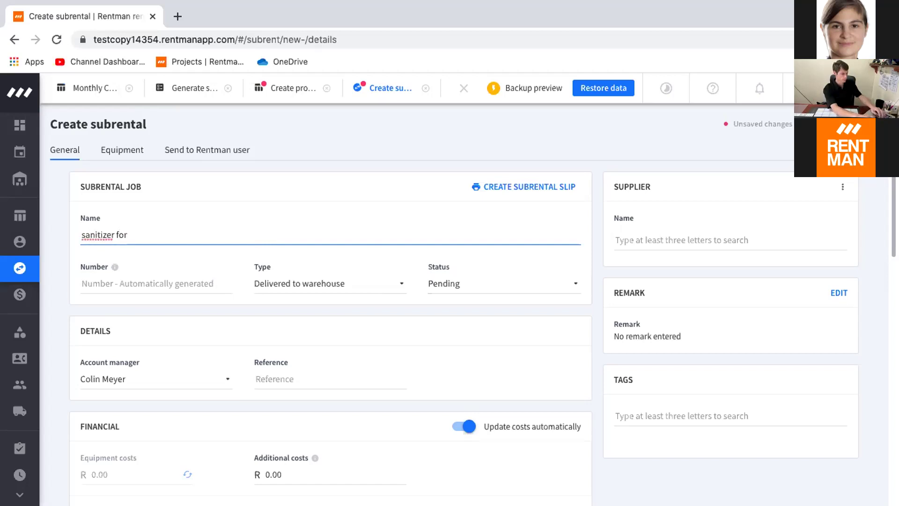
type("shows")
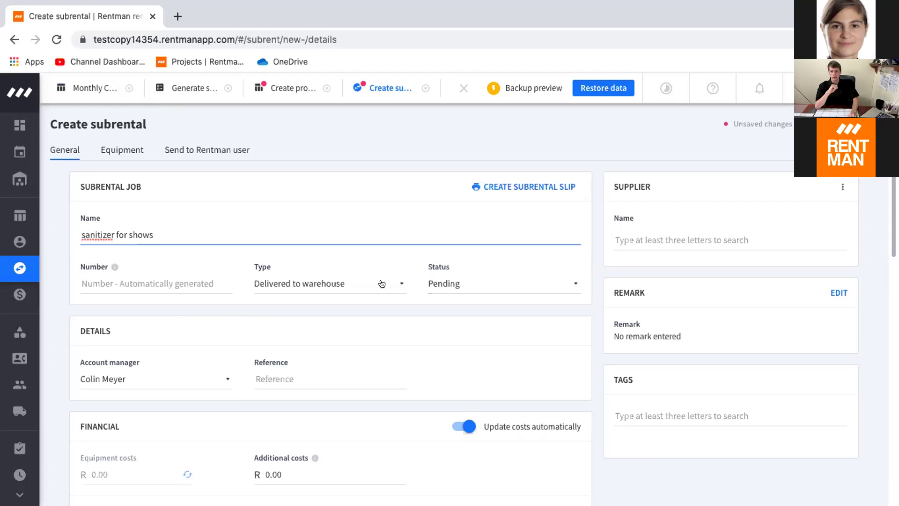
- Keep the type Delivered to warehouse and set the status to Confirmed
left_click(398, 283)
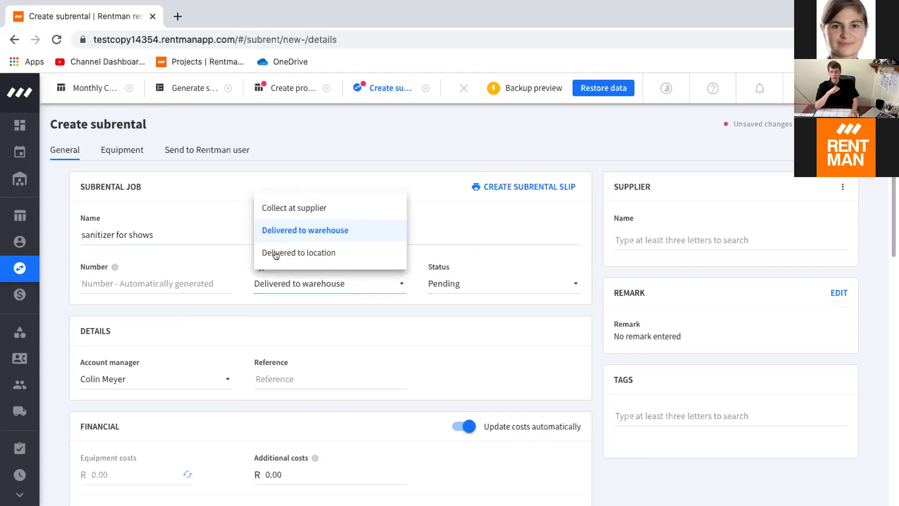
left_click(363, 302)
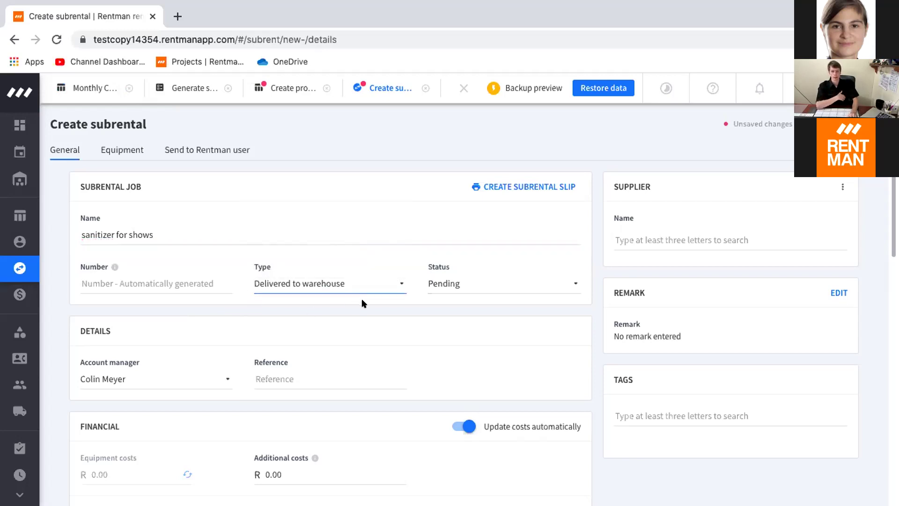
left_click(500, 283)
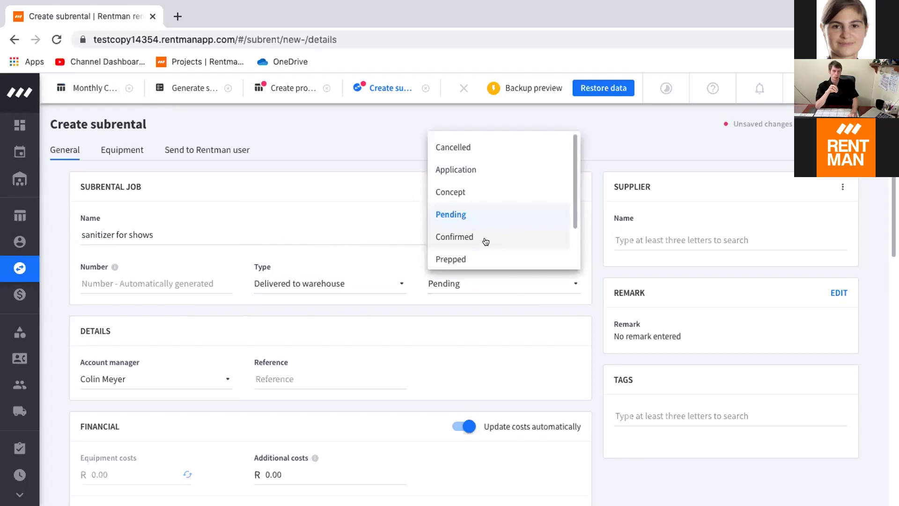
left_click(486, 241)
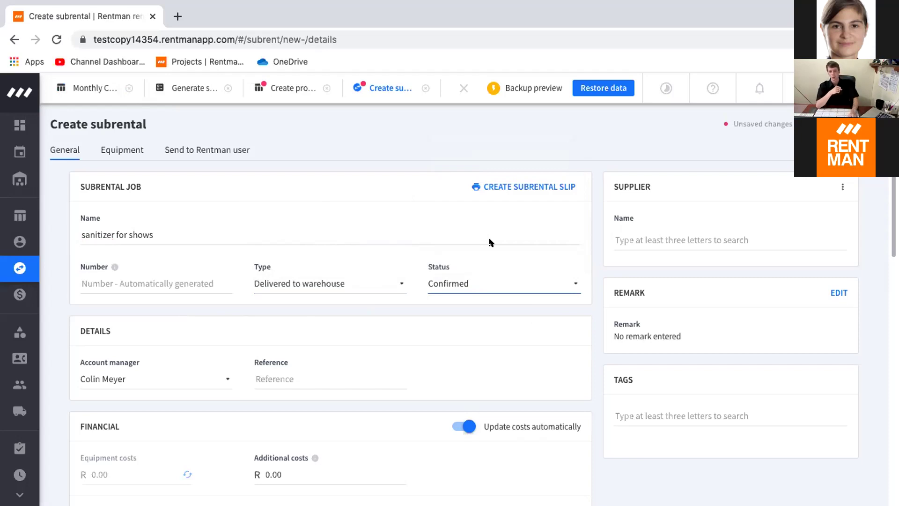
- Set the subrental Reference to QU12345 from the suggestions and check the usage period end date
scroll(460, 324, "down", 1)
scroll(460, 324, "down", 3)
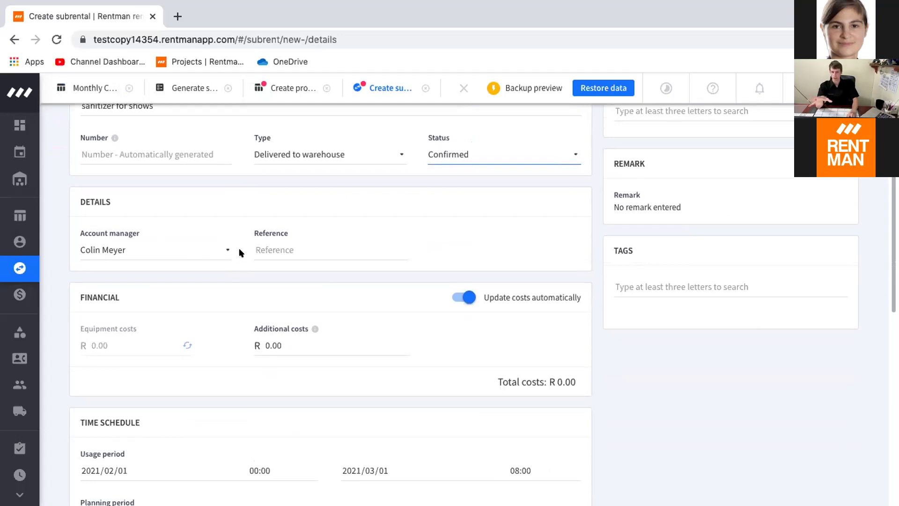
left_click(341, 249)
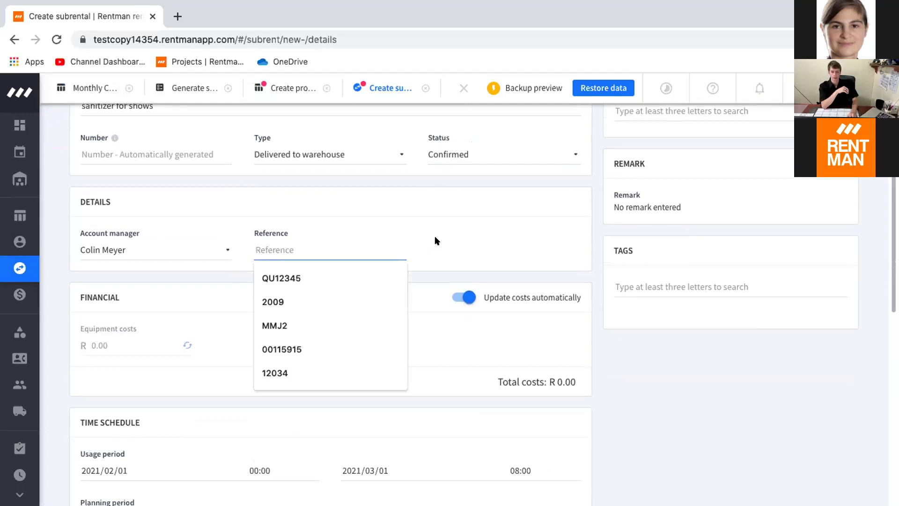
left_click(357, 278)
left_click(426, 232)
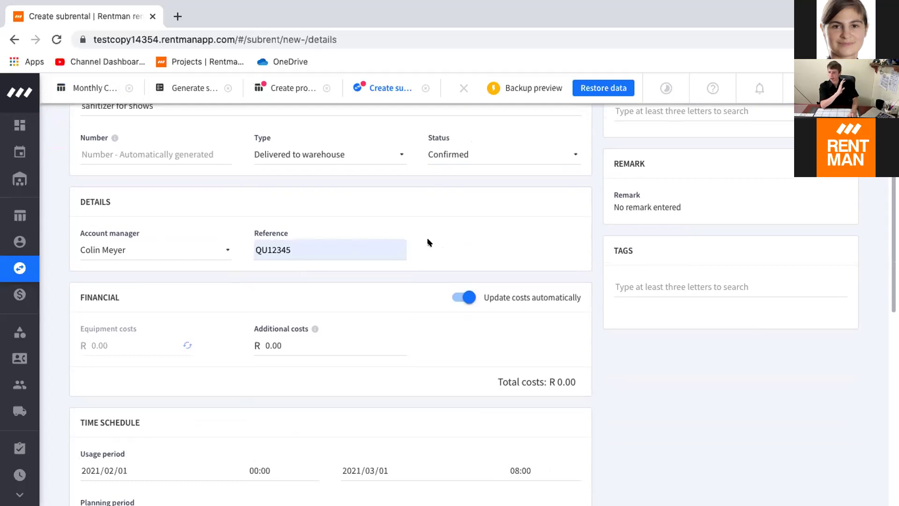
scroll(421, 258, "down", 4)
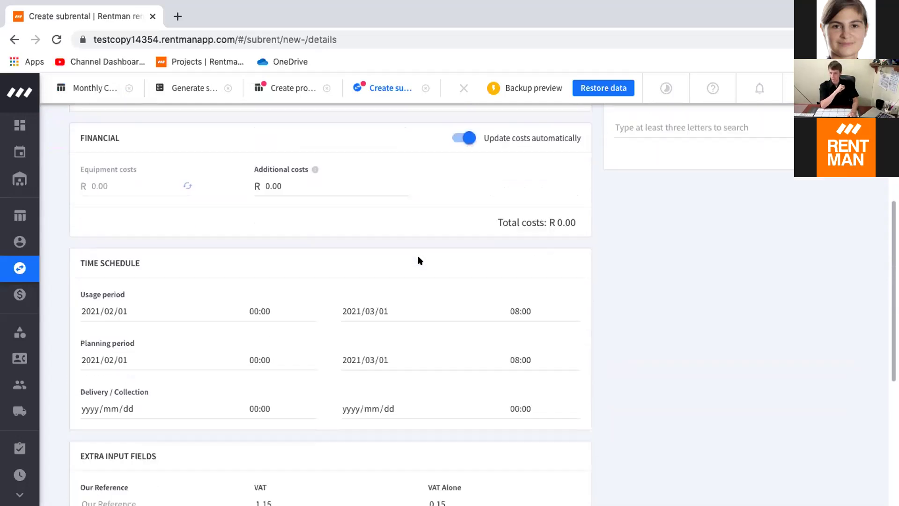
scroll(418, 260, "down", 2)
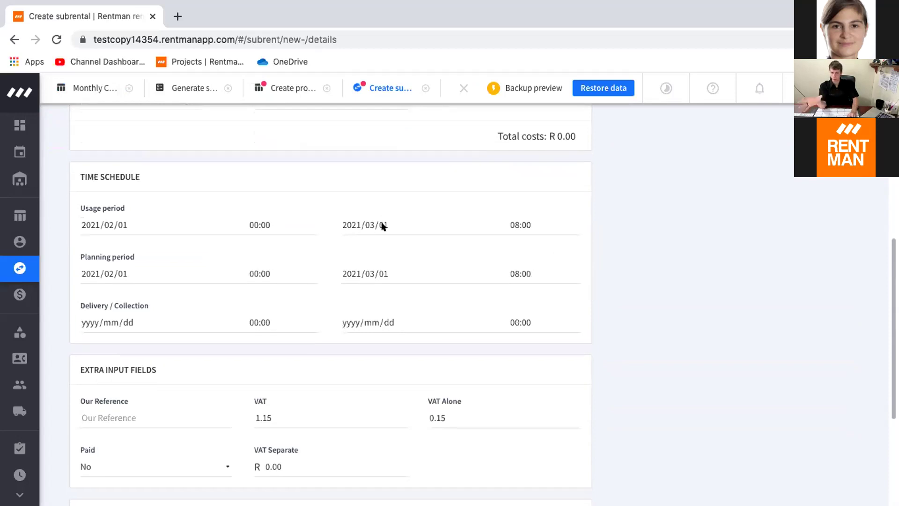
left_click(362, 225)
key("Tab")
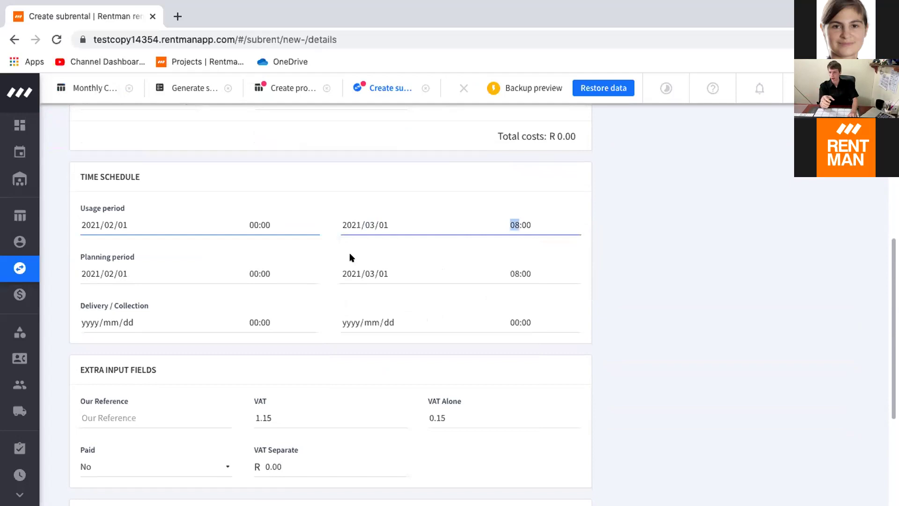
- Set Our Reference to MMJ13583, leave Paid on No, and go to the Equipment list
scroll(328, 251, "down", 3)
scroll(329, 251, "up", 2)
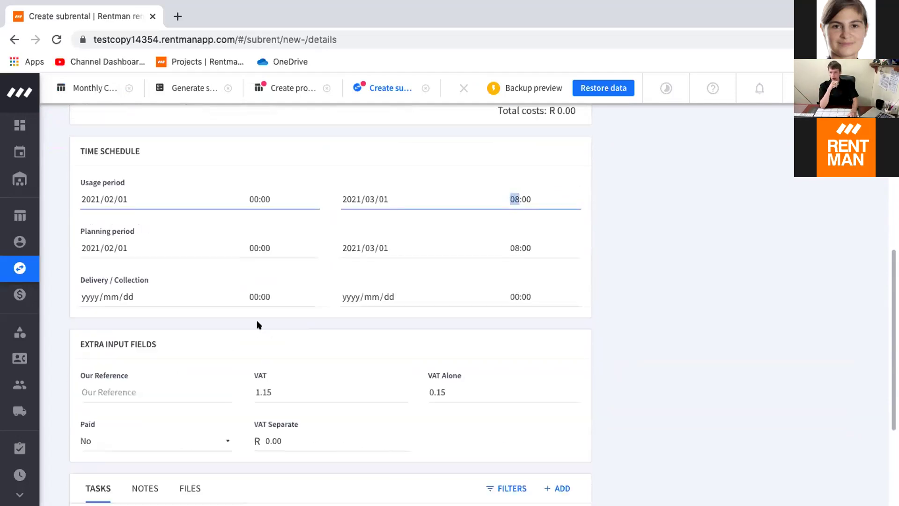
scroll(340, 314, "up", 2)
scroll(341, 267, "down", 5)
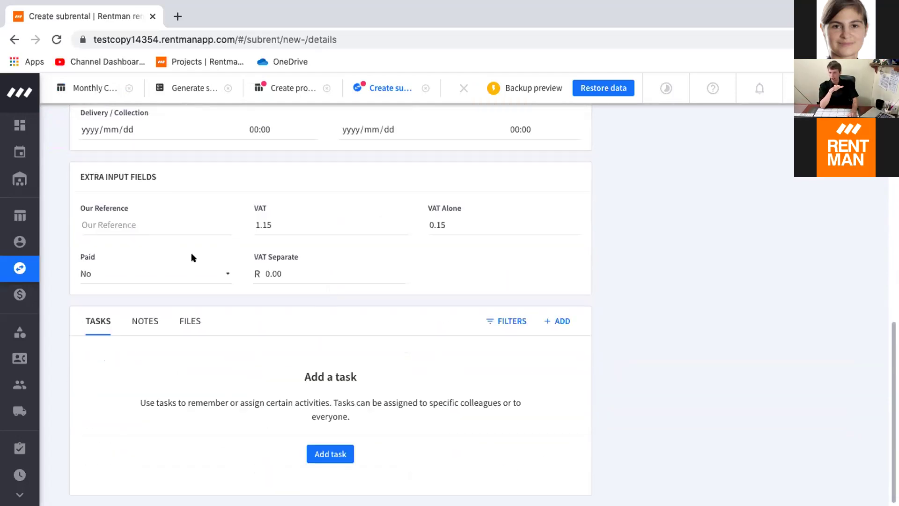
left_click(155, 221)
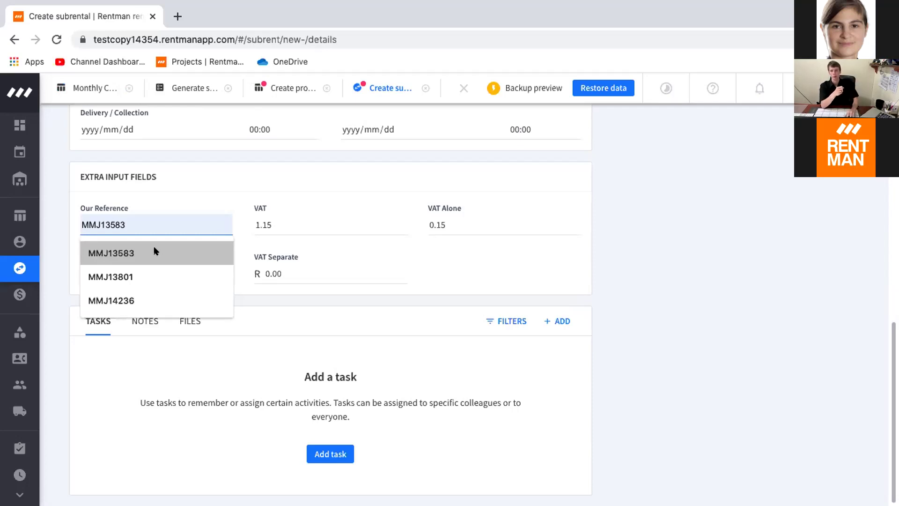
left_click(154, 253)
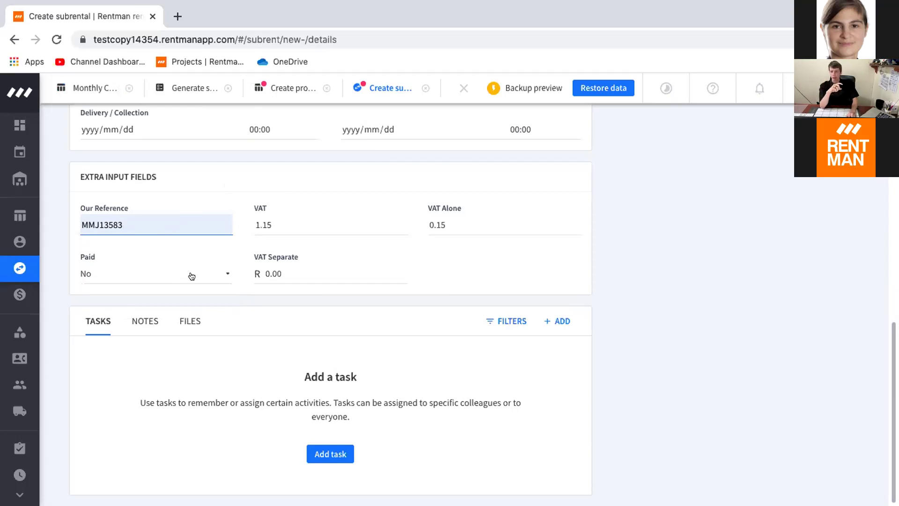
left_click(108, 274)
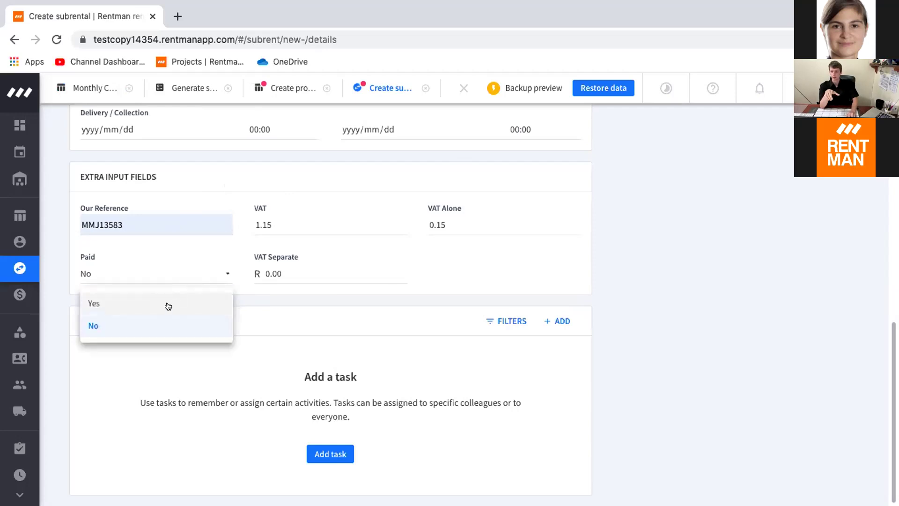
left_click(332, 268)
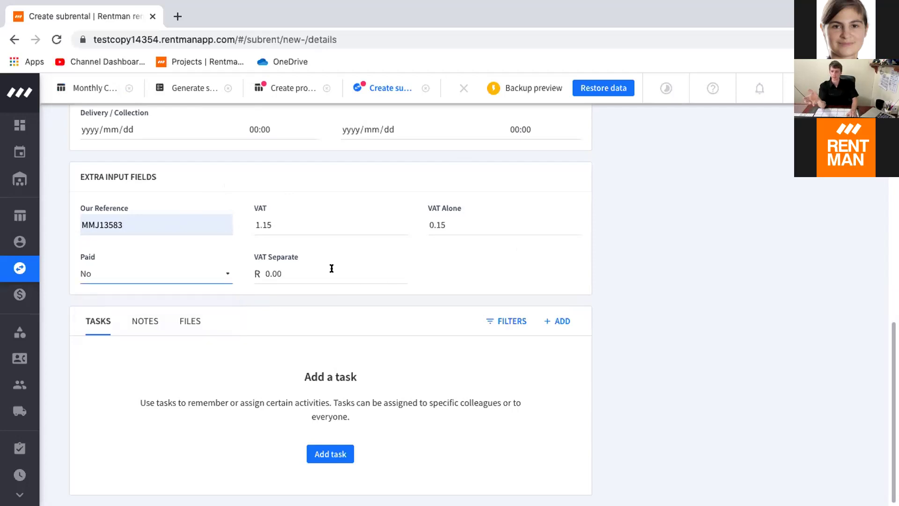
scroll(332, 268, "up", 10)
left_click(135, 156)
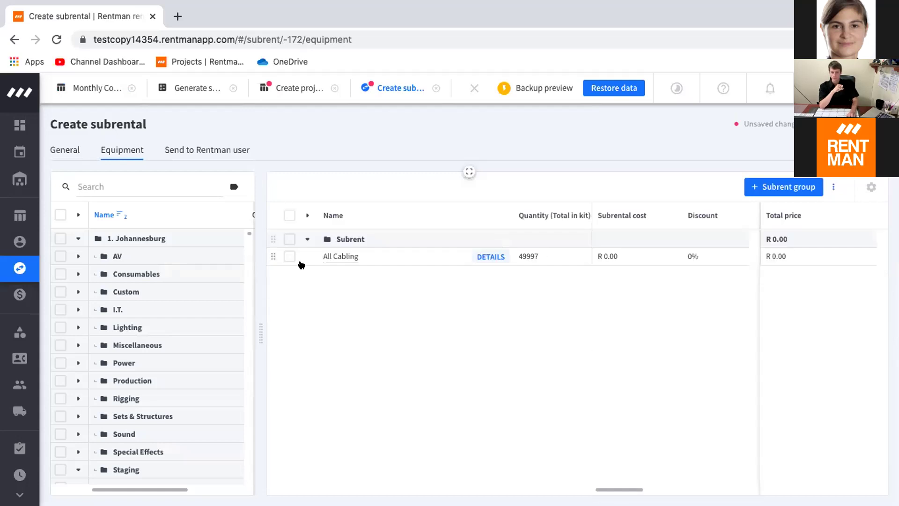
- Rename the All Cabling line to Sanitizer with quantity 20
left_click(345, 256)
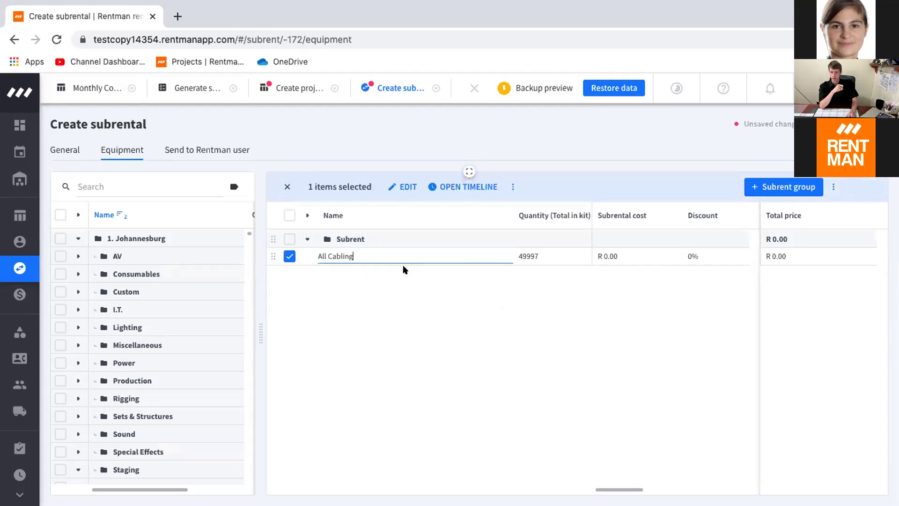
left_click_drag(363, 251, 283, 254)
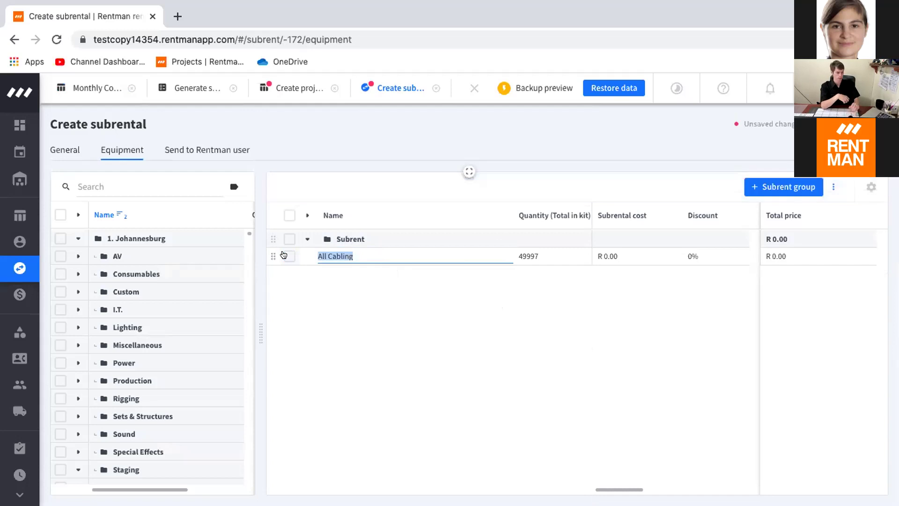
type("Saniti")
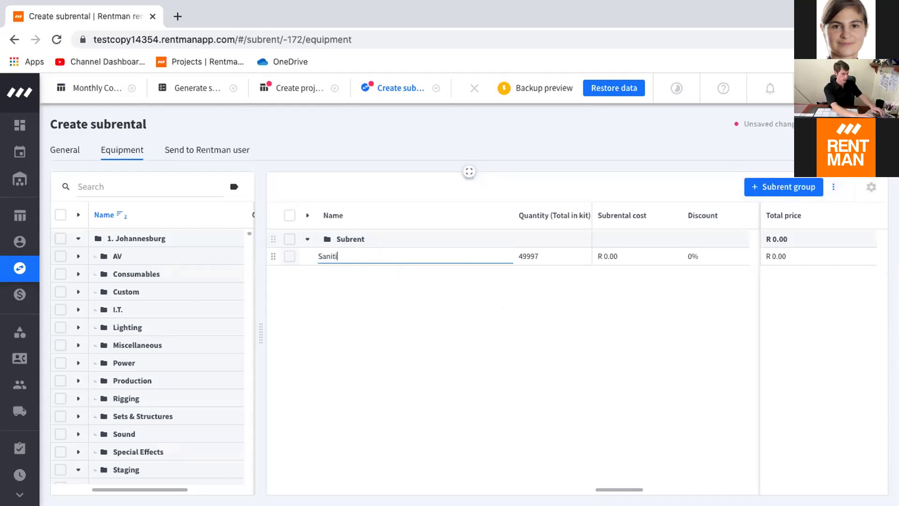
type("zer")
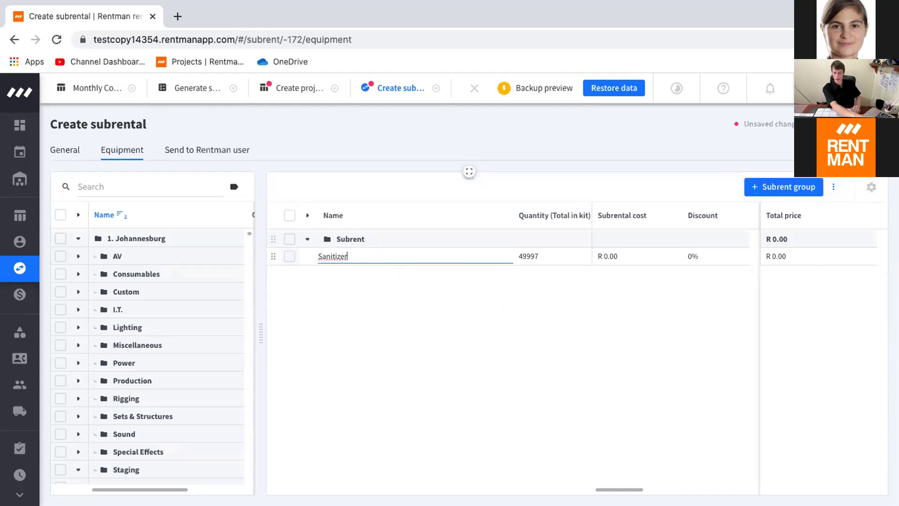
key("Tab")
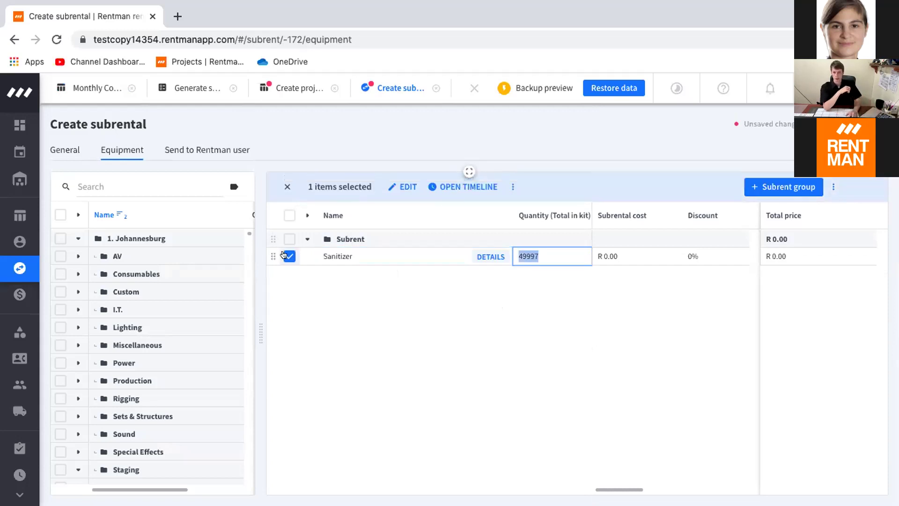
type("20")
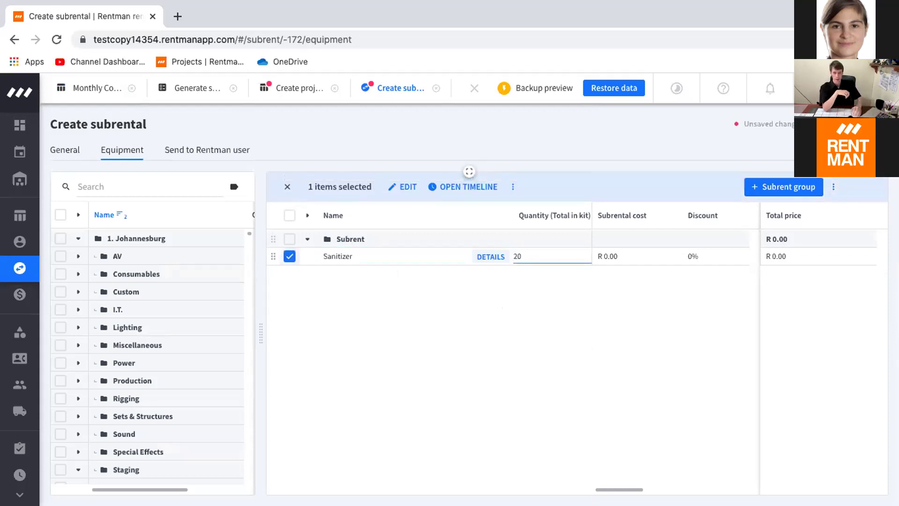
- Give the Sanitizer line a subrental cost of R 40.00 and factor 1.00
left_click(610, 256)
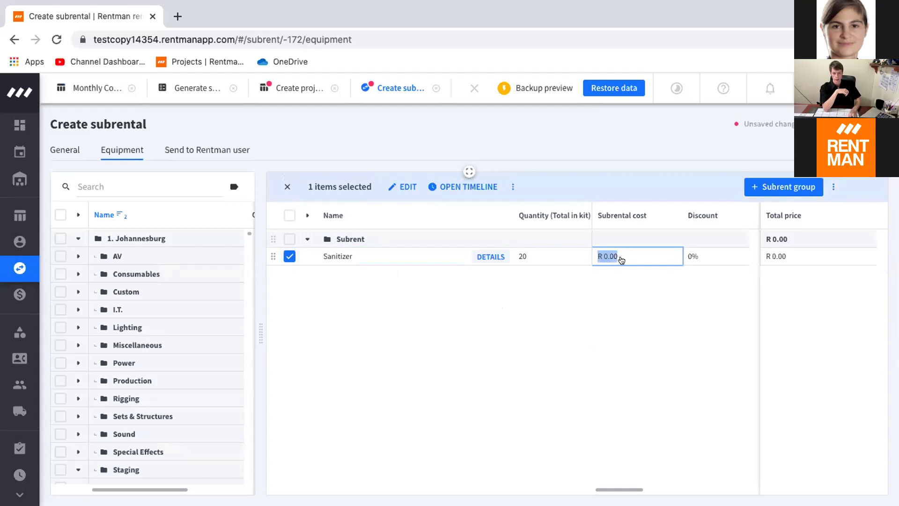
type("4")
key("Return")
left_click(638, 250)
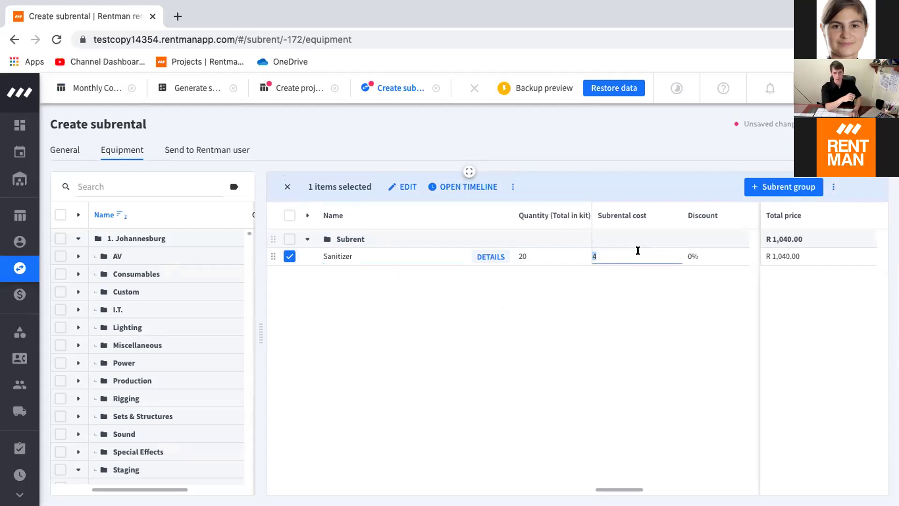
type("40")
key("Return")
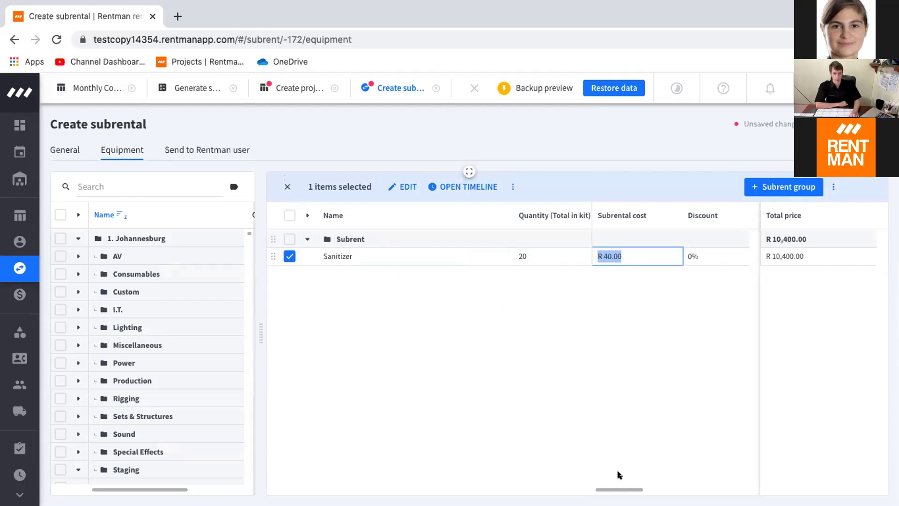
left_click_drag(623, 489, 658, 488)
left_click(667, 248)
type("13")
key("BackSpace")
key("Return")
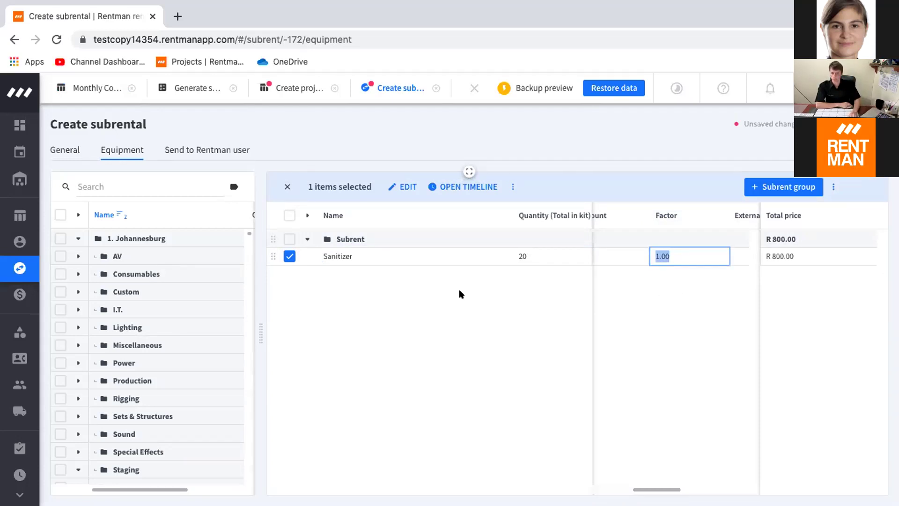
- Search the equipment catalogue for 'subre' and add a Subhire Item to the subrental
left_click(143, 188)
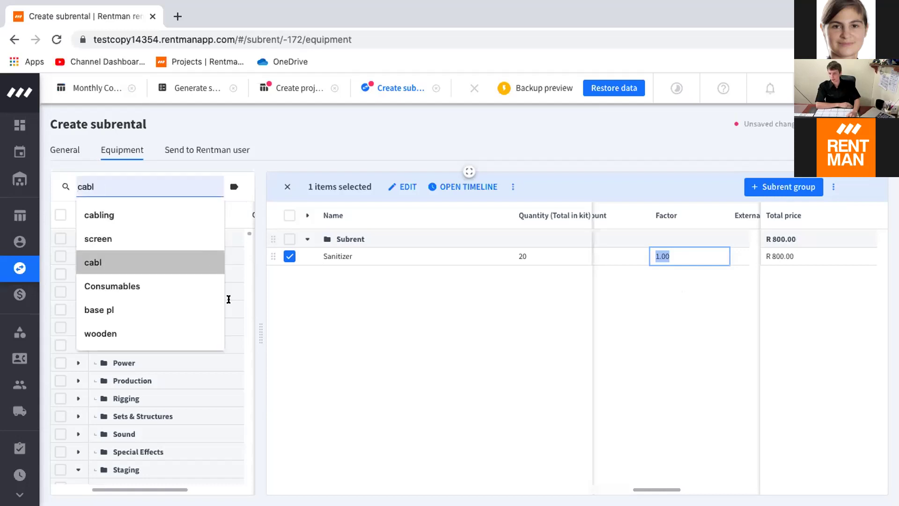
type("subre")
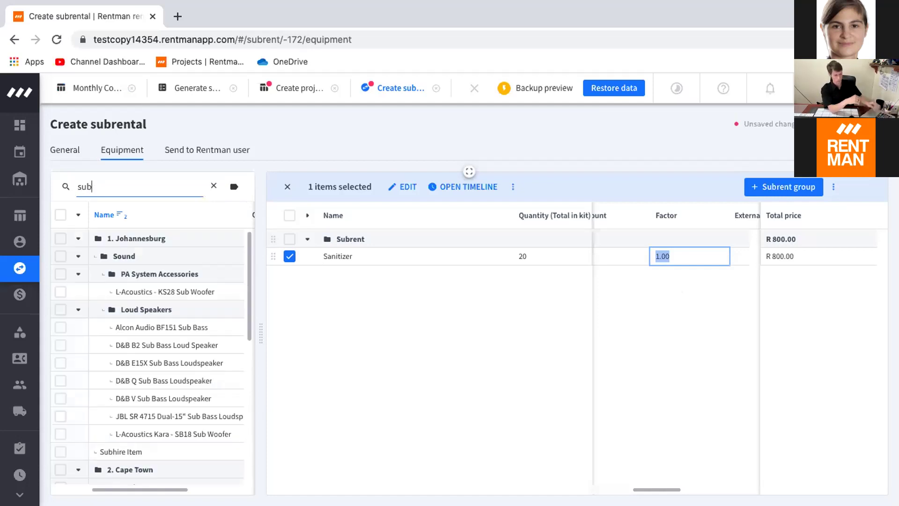
left_click(122, 447)
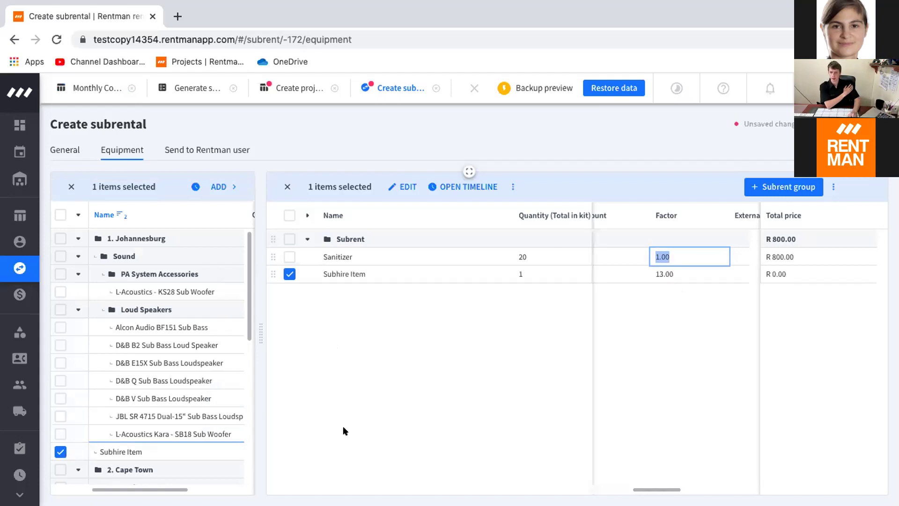
- Rename the Subhire Item to delivery, keeping quantity 1, at a subrental cost of R 150.00
left_click(362, 271)
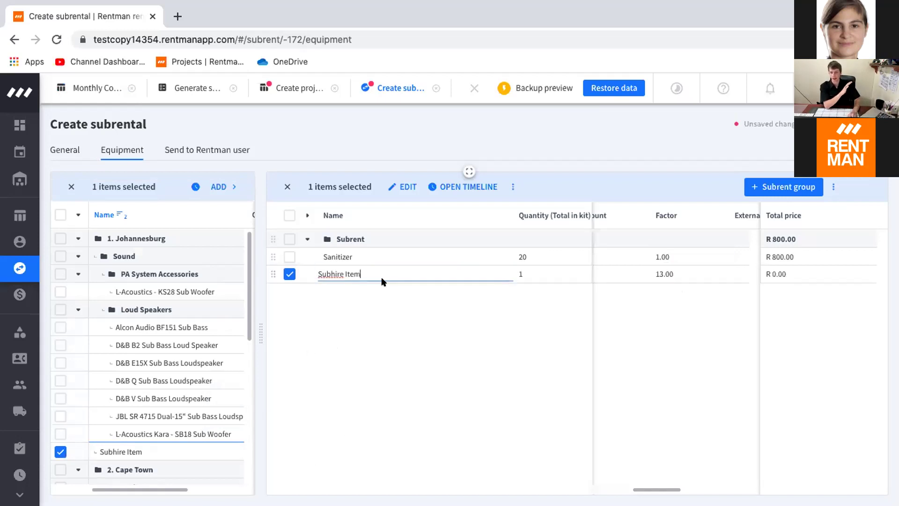
left_click(302, 276)
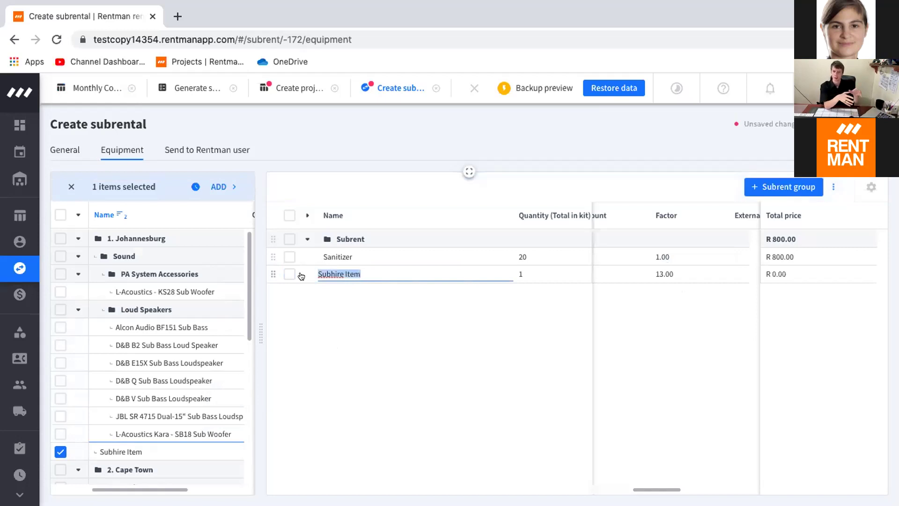
type("deliver")
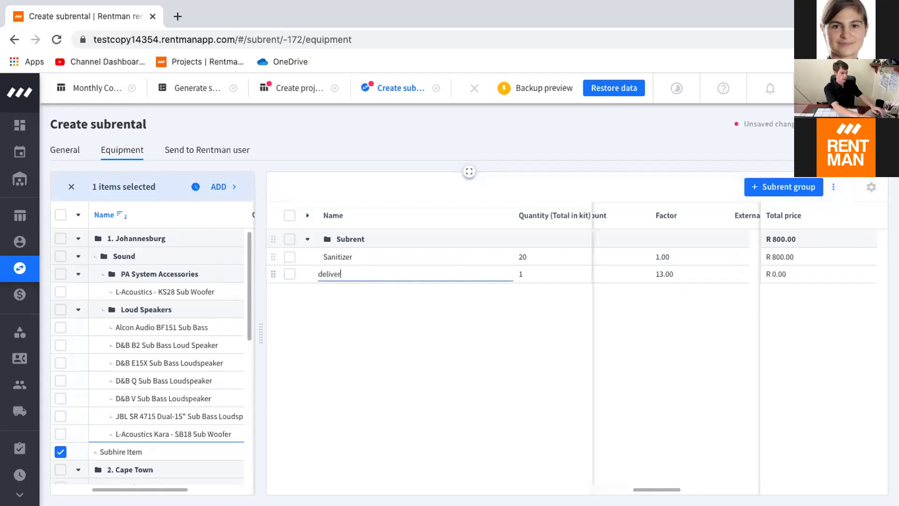
type("y")
key("Tab")
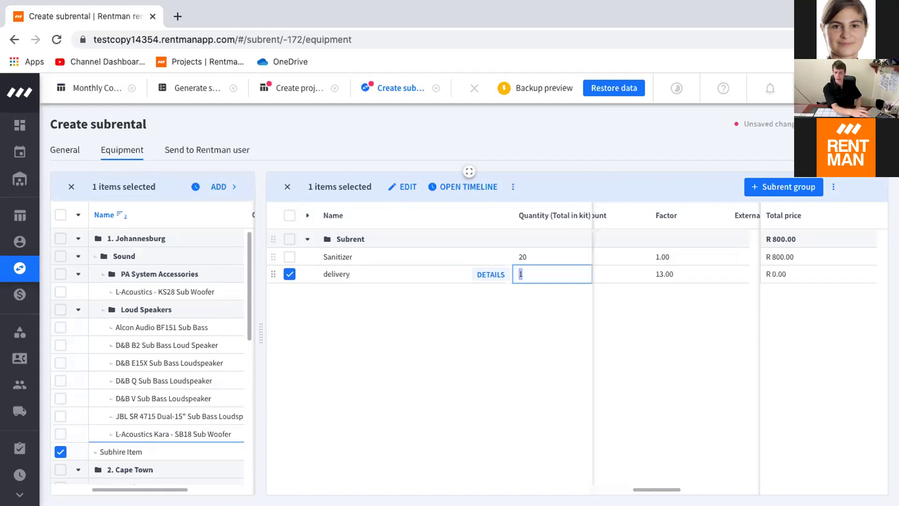
key("Tab")
type("150")
key("Tab")
key("Tab")
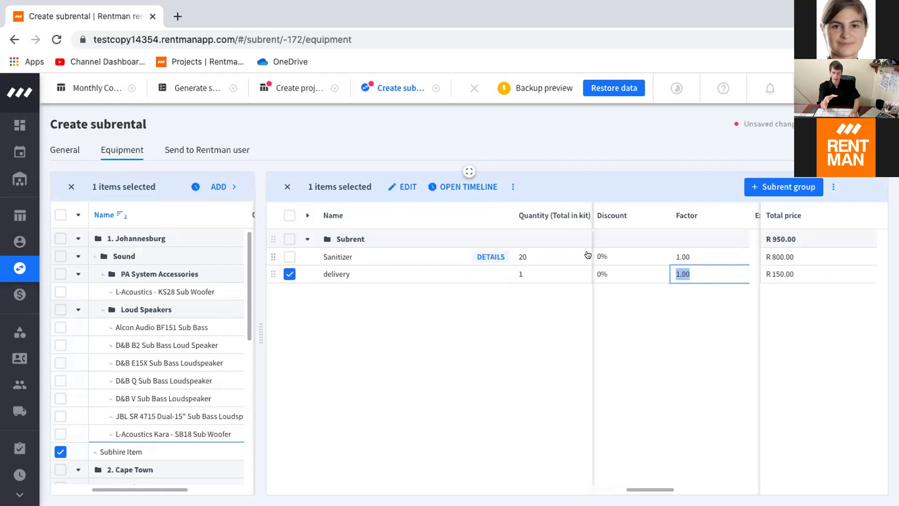
left_click_drag(662, 488, 630, 489)
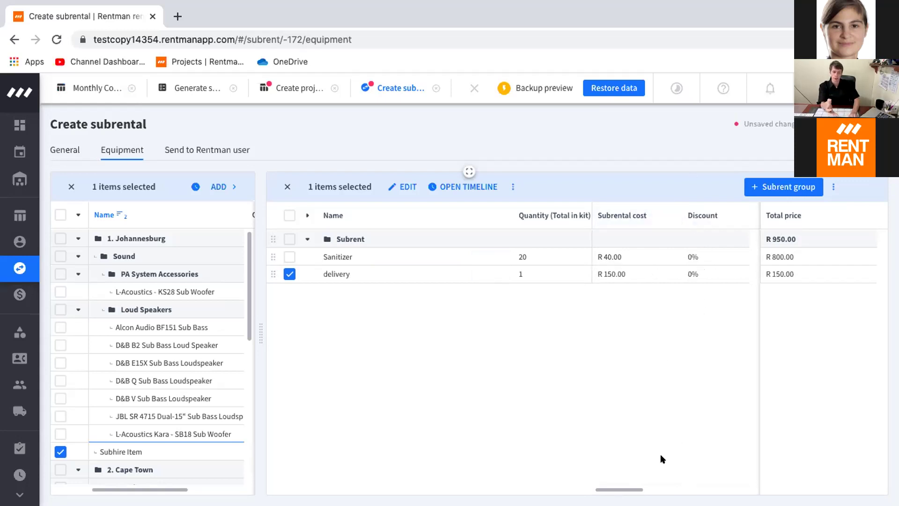
mouse_move(626, 488)
left_mouse_down()
mouse_move(636, 489)
mouse_move(627, 486)
left_mouse_up()
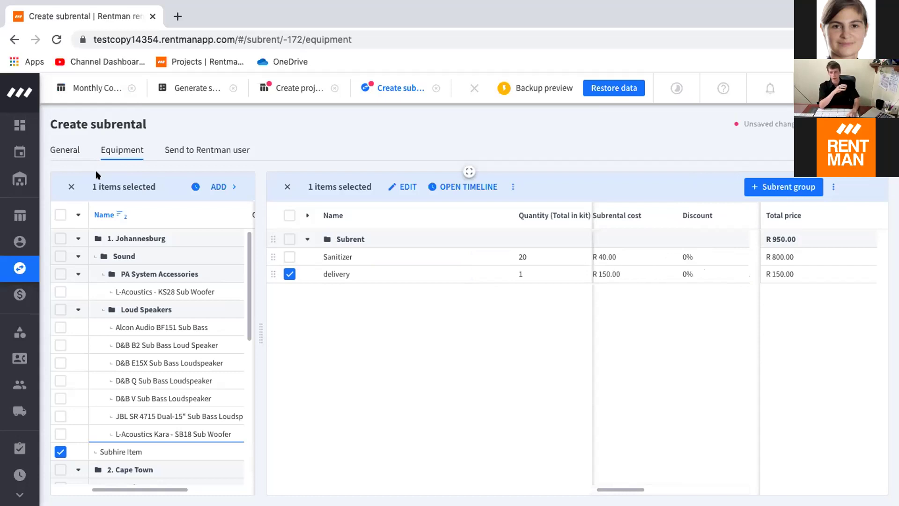
- Save the subrental and generate its slip with Trading Purchase Order template and Multi-Media Event Trading Letterhead
left_click(64, 150)
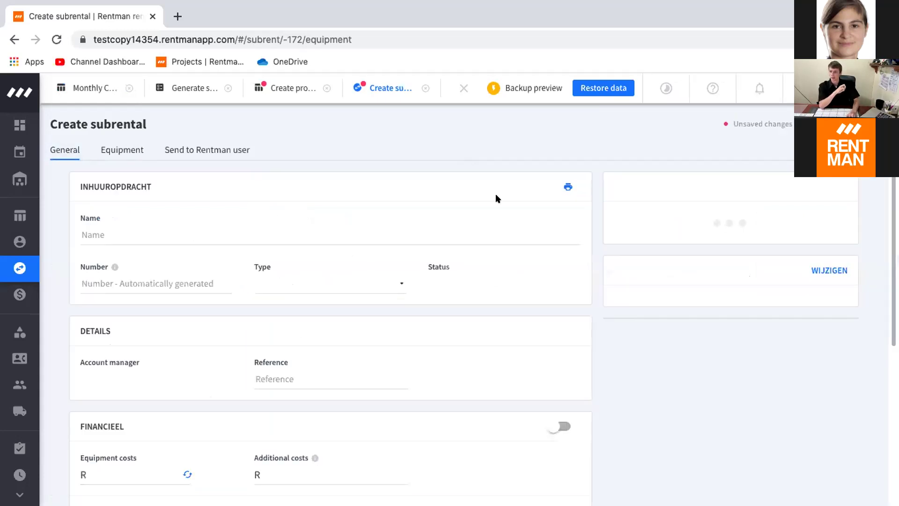
left_click(543, 187)
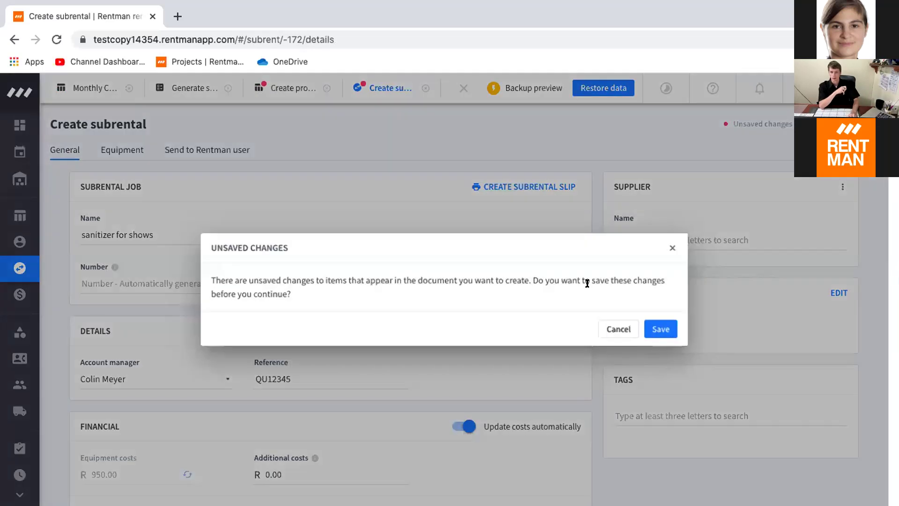
left_click(655, 329)
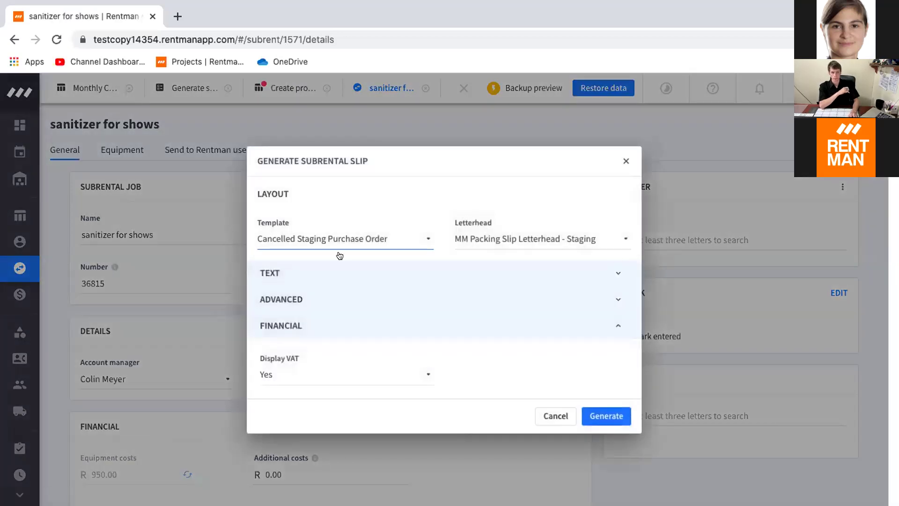
left_click(328, 240)
left_click(302, 382)
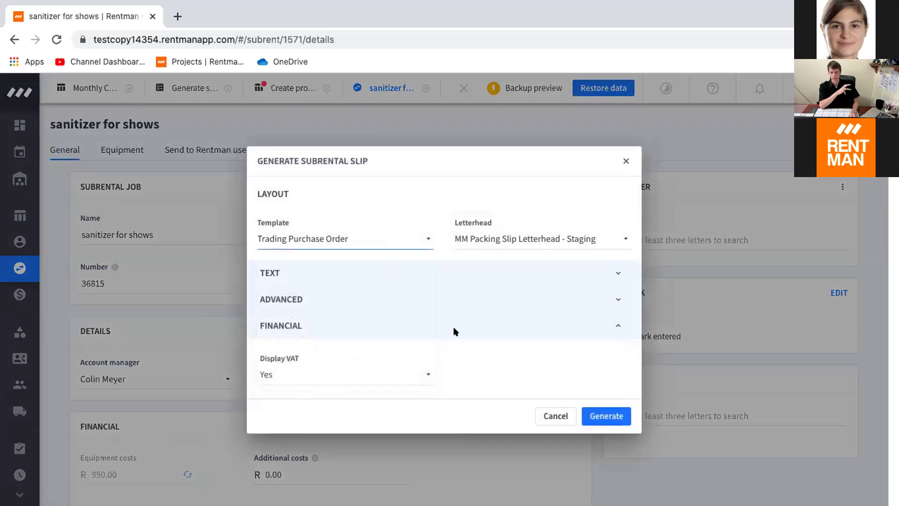
left_click(580, 241)
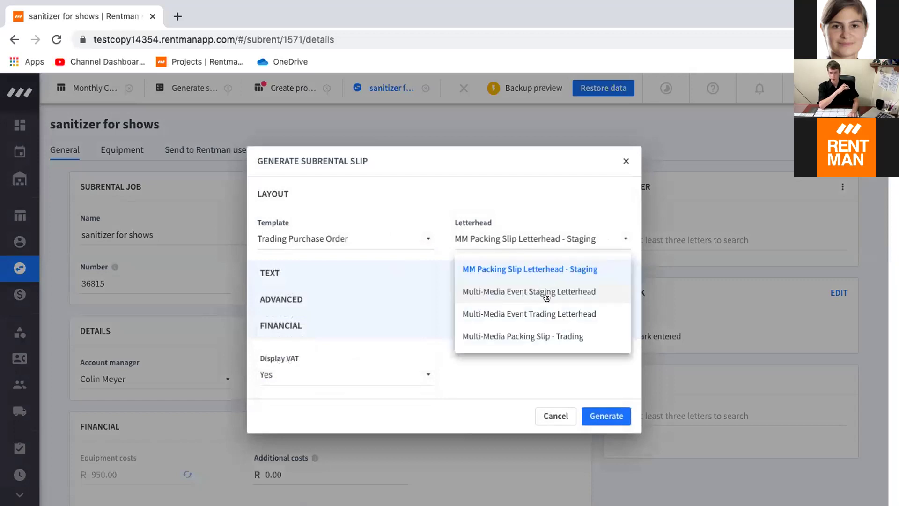
left_click(591, 314)
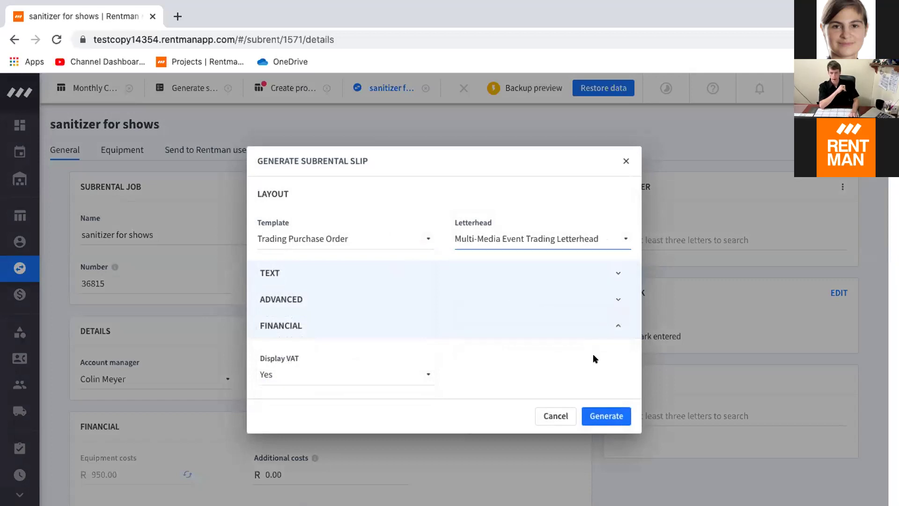
left_click(621, 410)
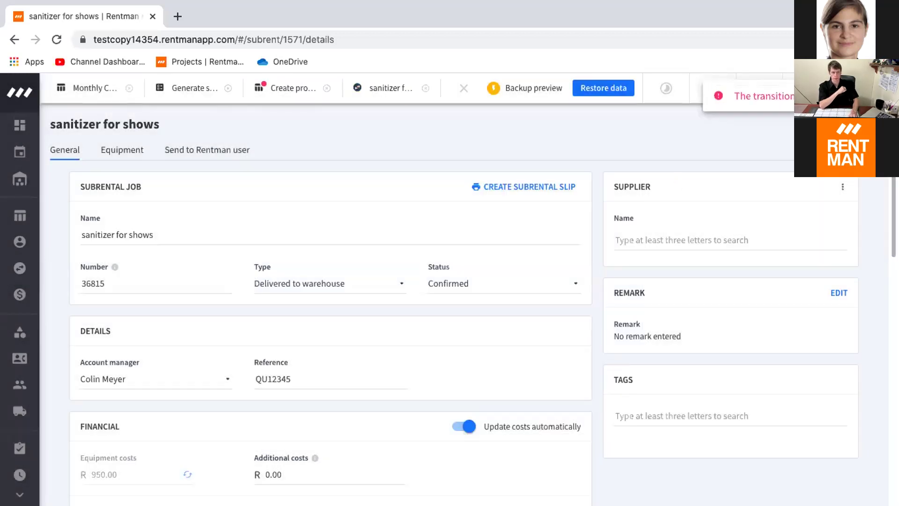
- Regenerate the slip, again choosing Trading Purchase Order and Multi-Media Event Trading Letterhead
left_click(559, 189)
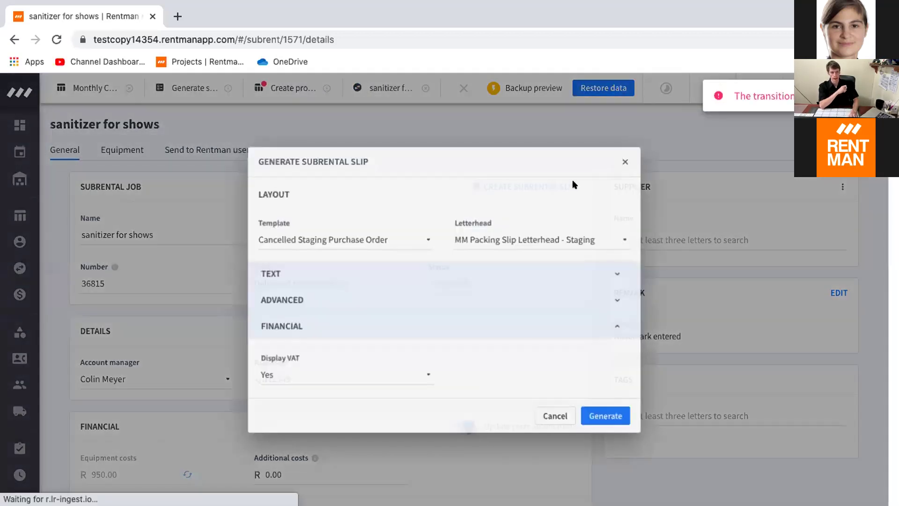
left_click(422, 240)
left_click(355, 380)
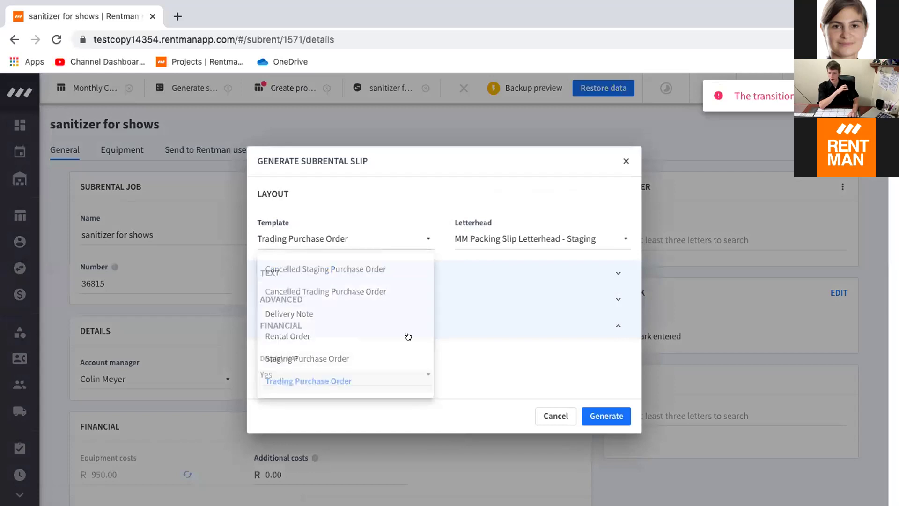
left_click(536, 236)
left_click(571, 315)
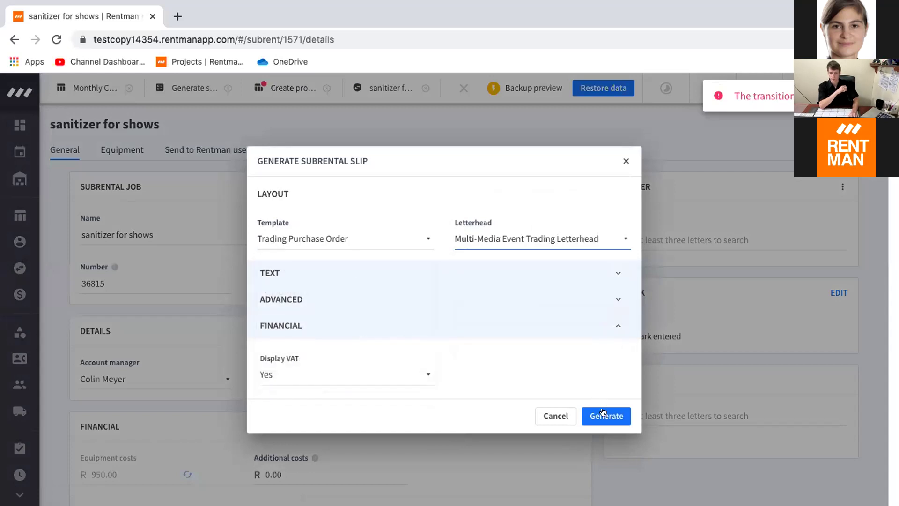
key("Return")
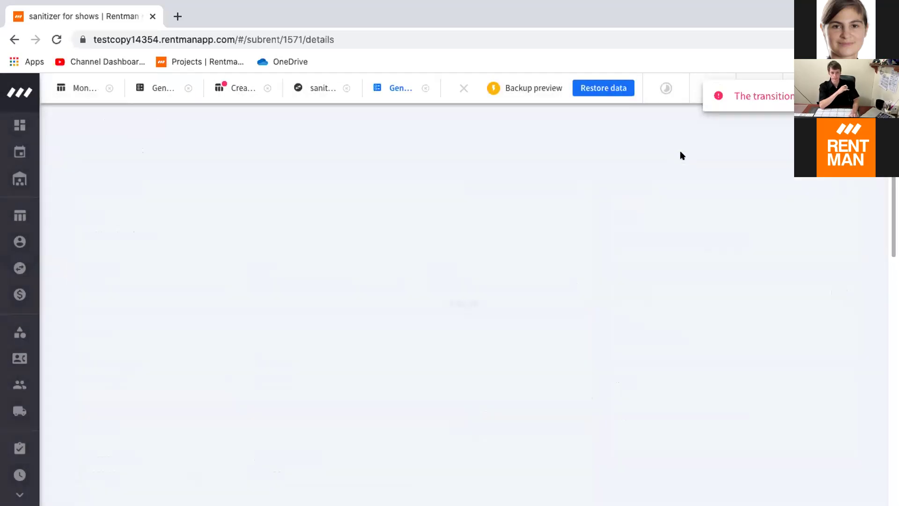
left_click(817, 88)
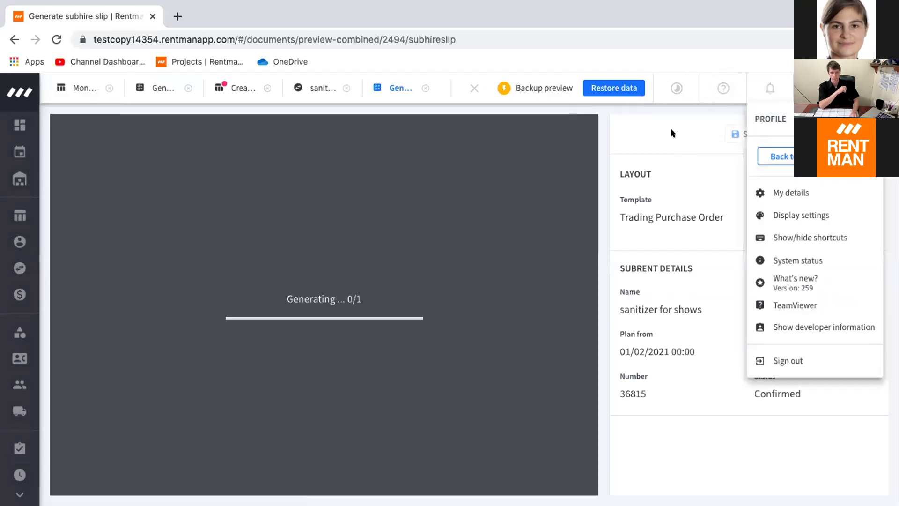
left_click(659, 164)
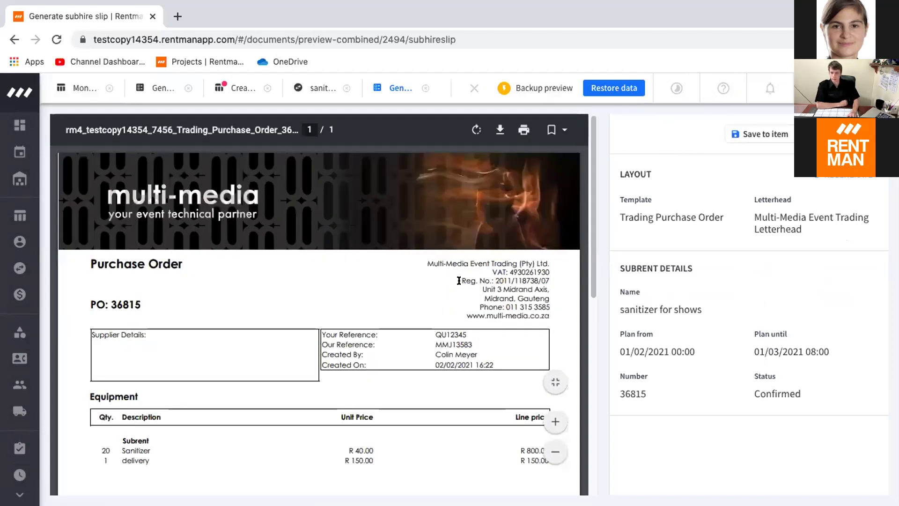
scroll(291, 263, "down", 2)
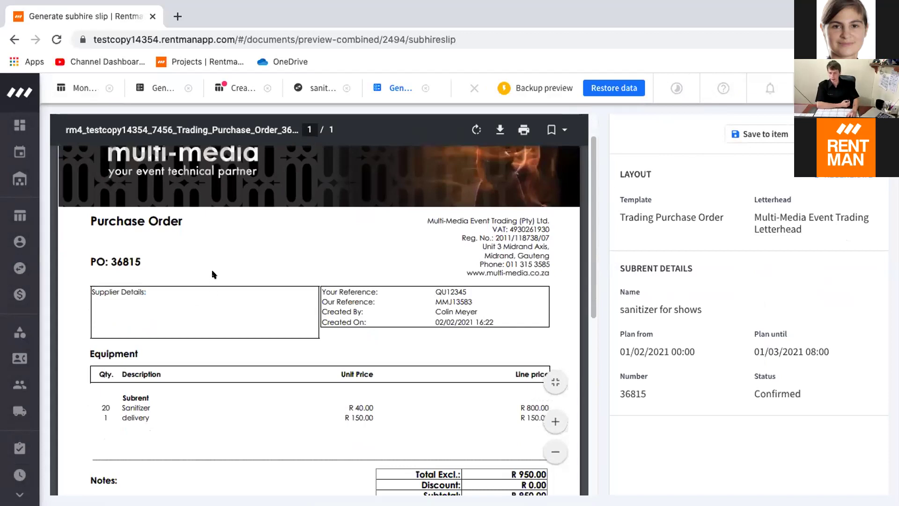
scroll(342, 268, "down", 1)
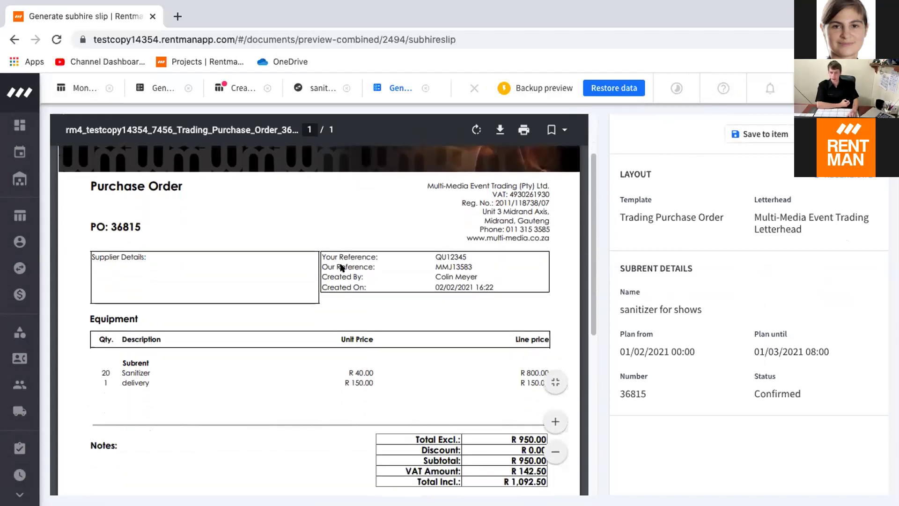
scroll(455, 260, "down", 1)
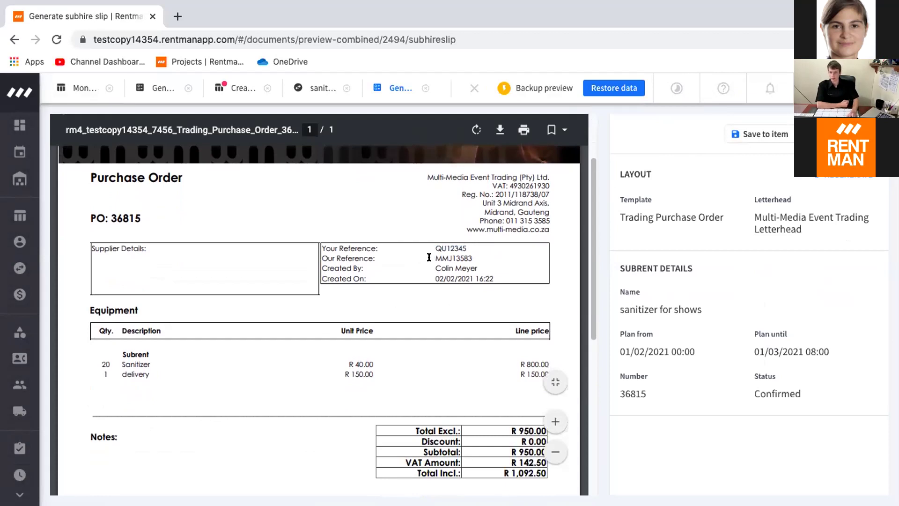
left_click_drag(432, 259, 474, 259)
left_click(480, 261)
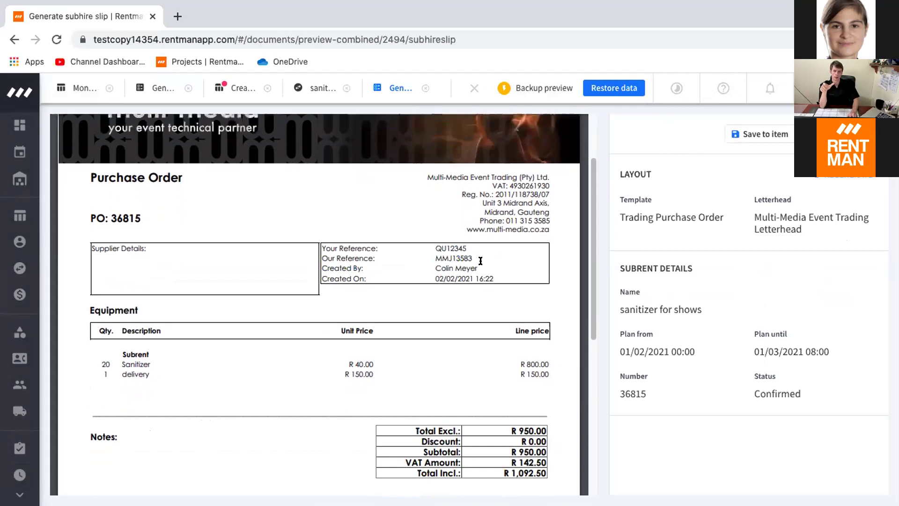
left_click_drag(473, 259, 431, 259)
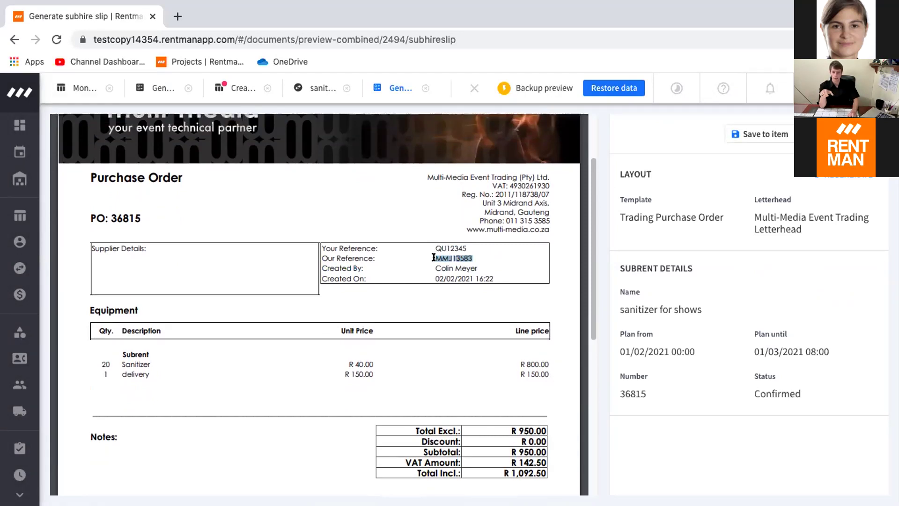
left_click(154, 211)
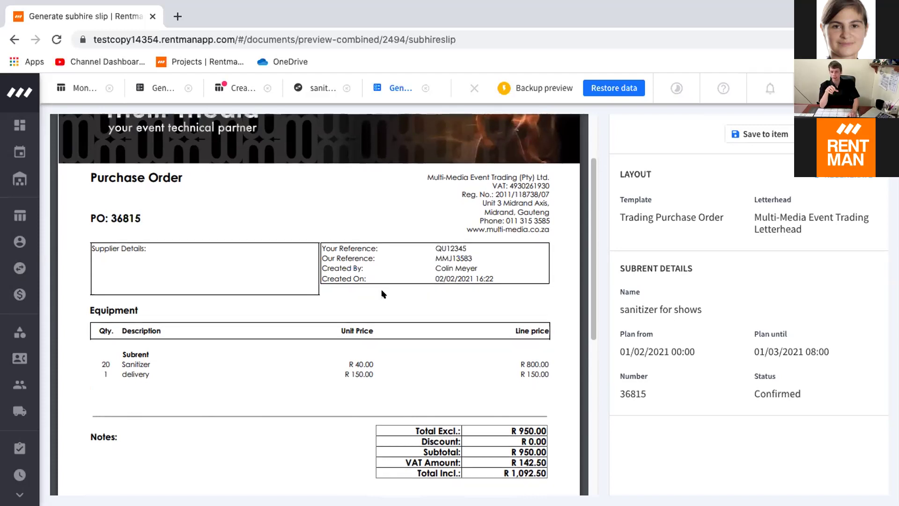
scroll(381, 294, "down", 1)
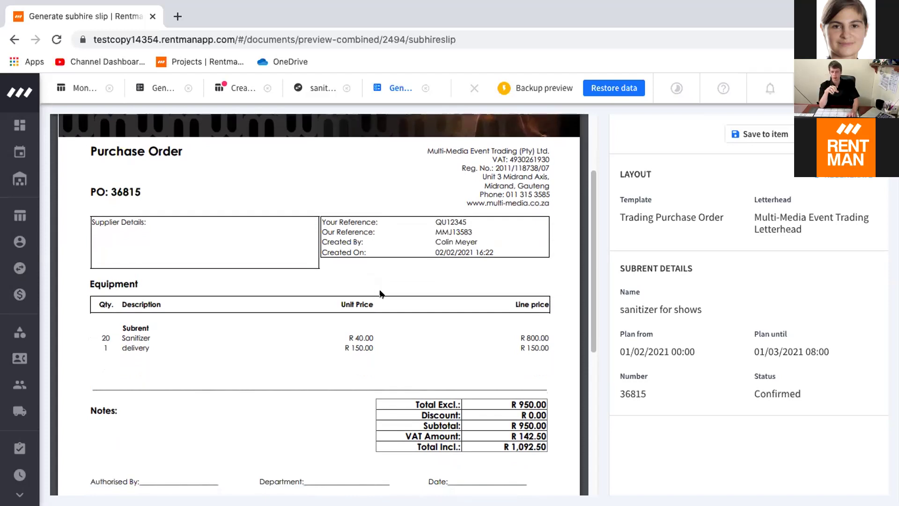
scroll(341, 316, "down", 1)
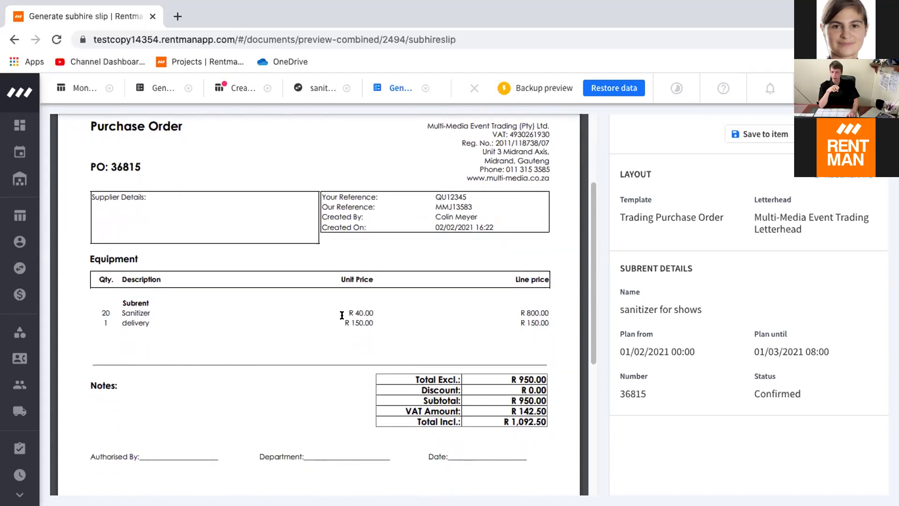
scroll(342, 315, "down", 2)
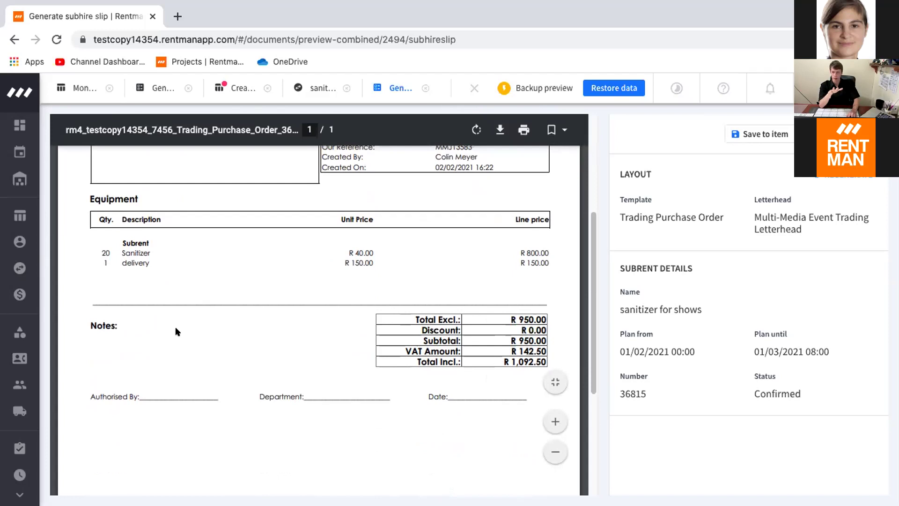
scroll(392, 332, "down", 1)
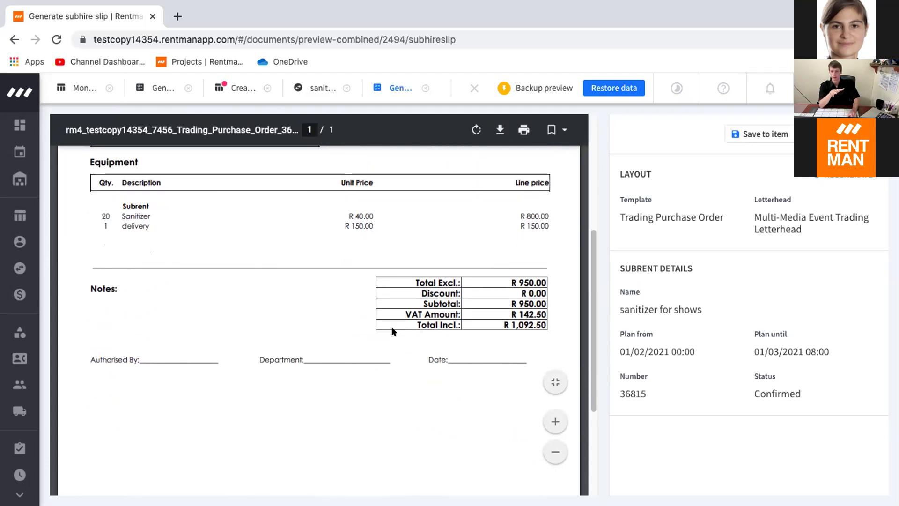
scroll(392, 331, "up", 1)
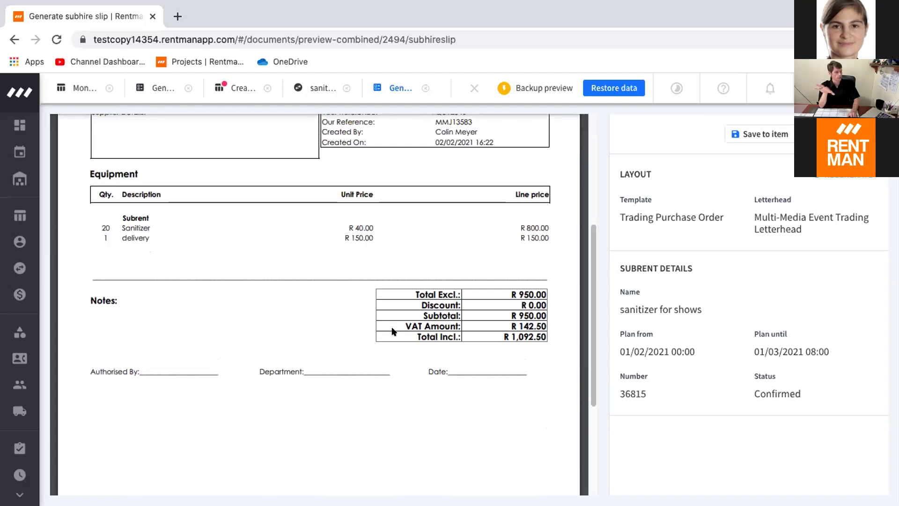
left_click_drag(88, 299, 126, 299)
left_click(121, 300)
left_click(247, 300)
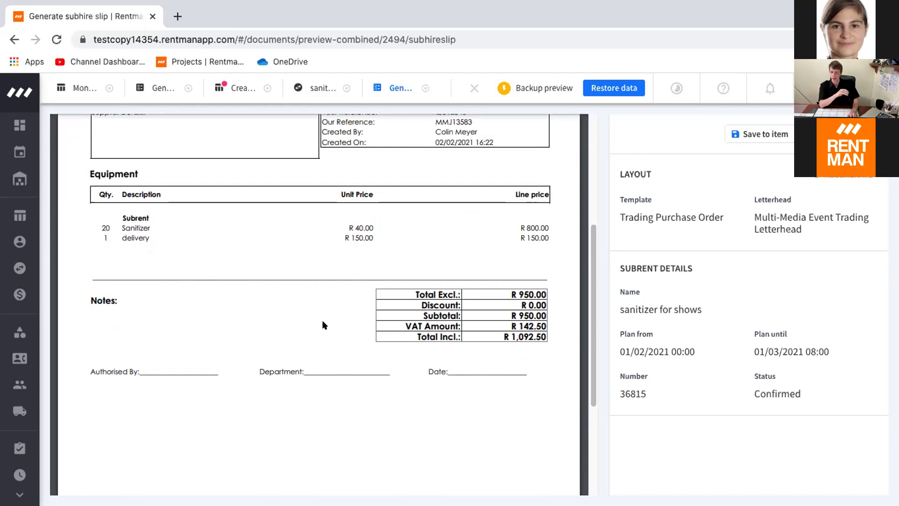
scroll(350, 339, "up", 5)
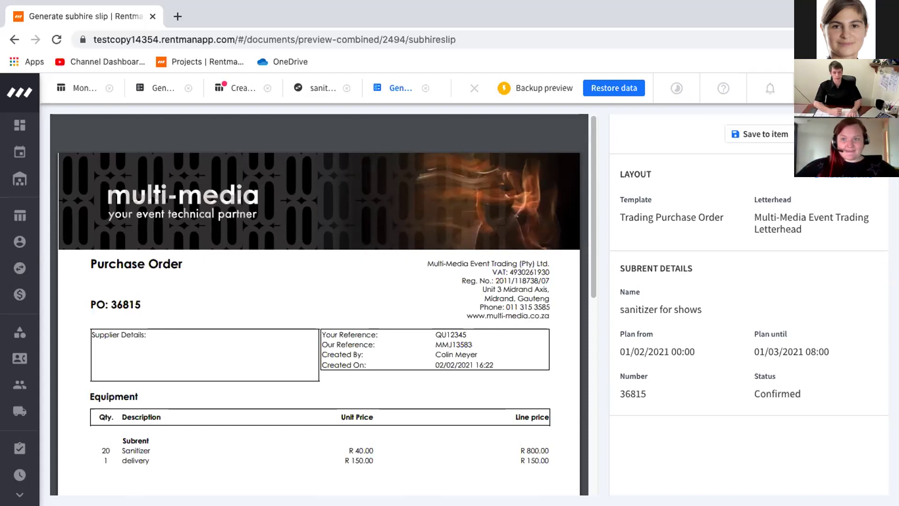
scroll(552, 278, "down", 2)
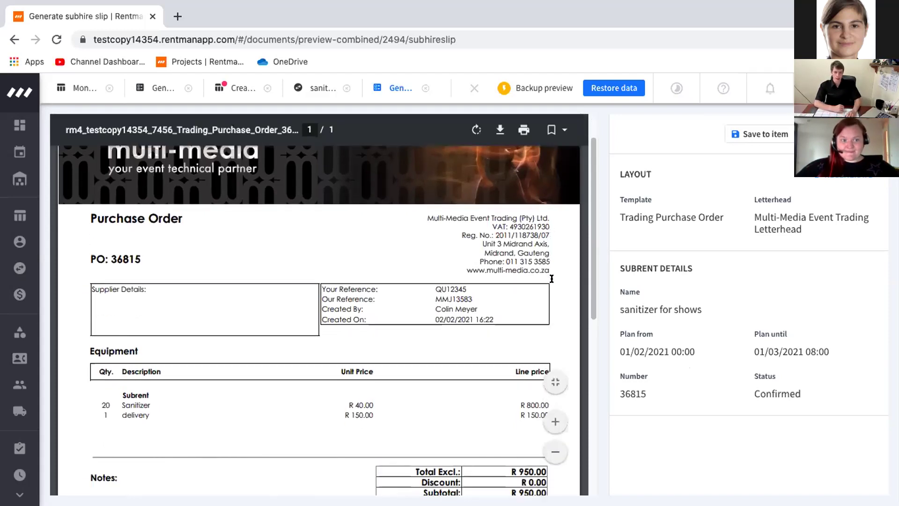
scroll(557, 276, "down", 5)
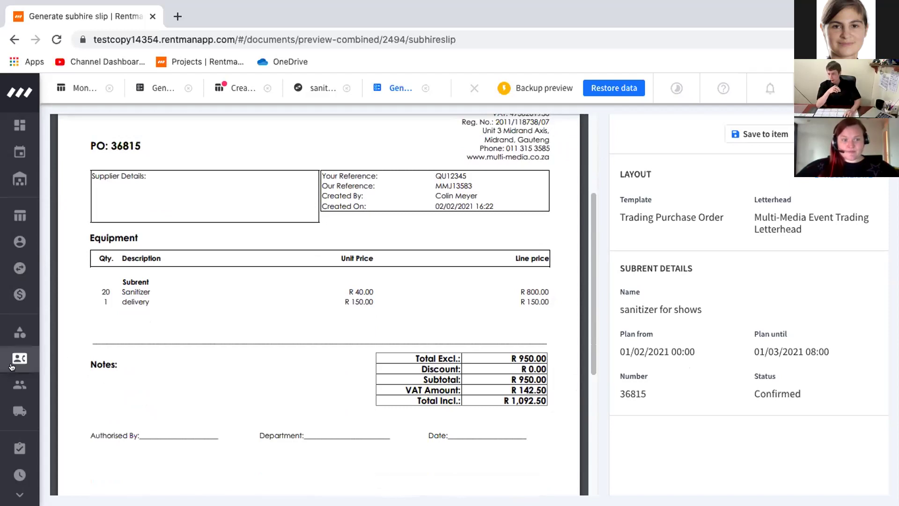
- Go to Configuration and open Document templates under Customer Communication
mouse_move(32, 462)
left_click_drag(159, 379, 159, 475)
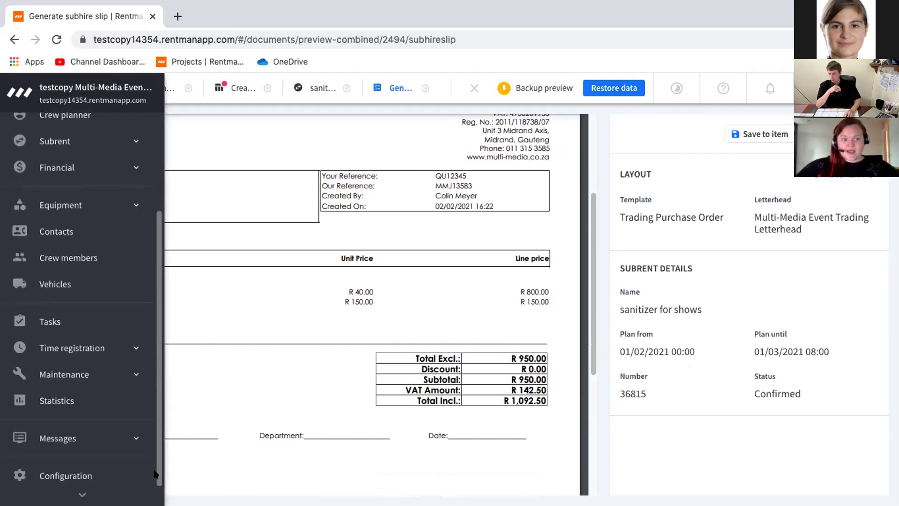
left_click(65, 475)
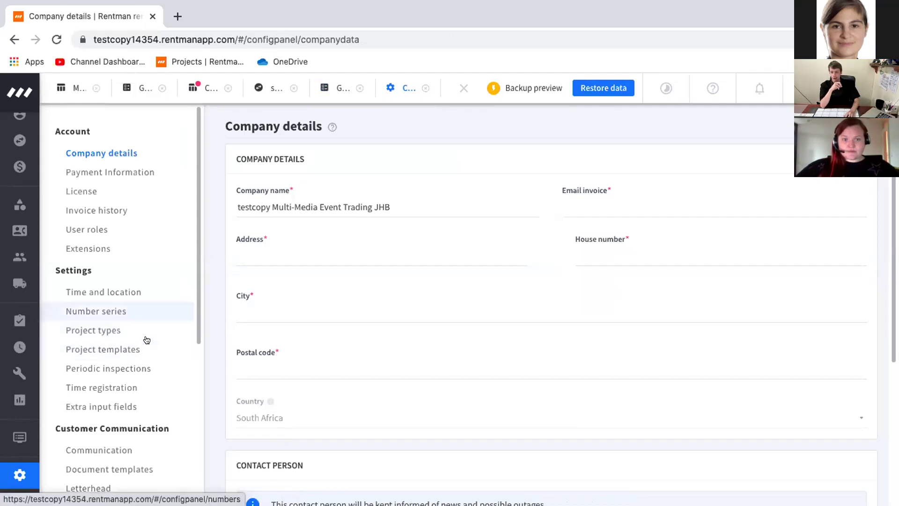
scroll(130, 403, "down", 1)
left_click(128, 440)
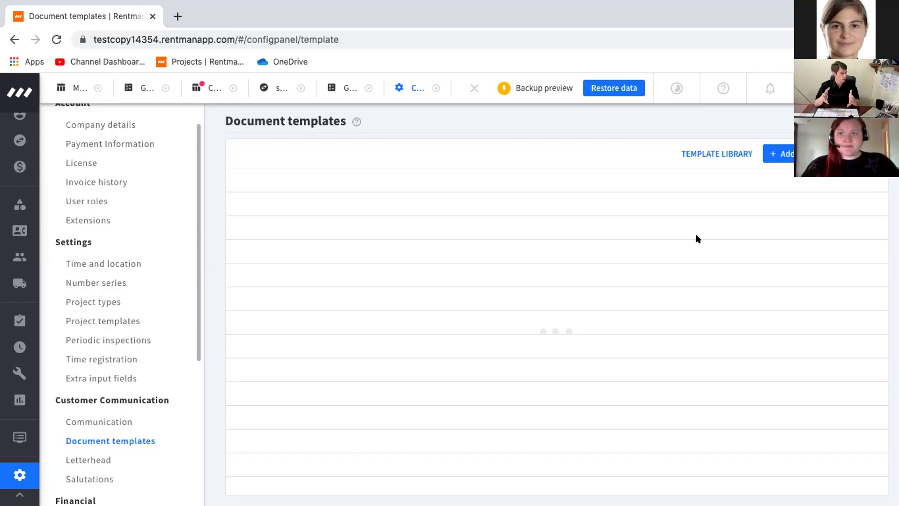
- Reload the Document templates page, confirming the reload, then return to the Projects list
key("super+r")
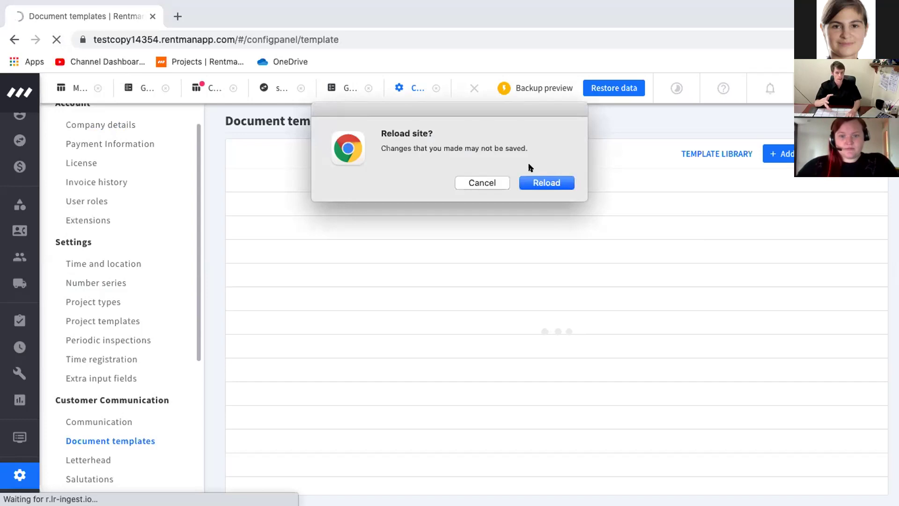
left_click(543, 179)
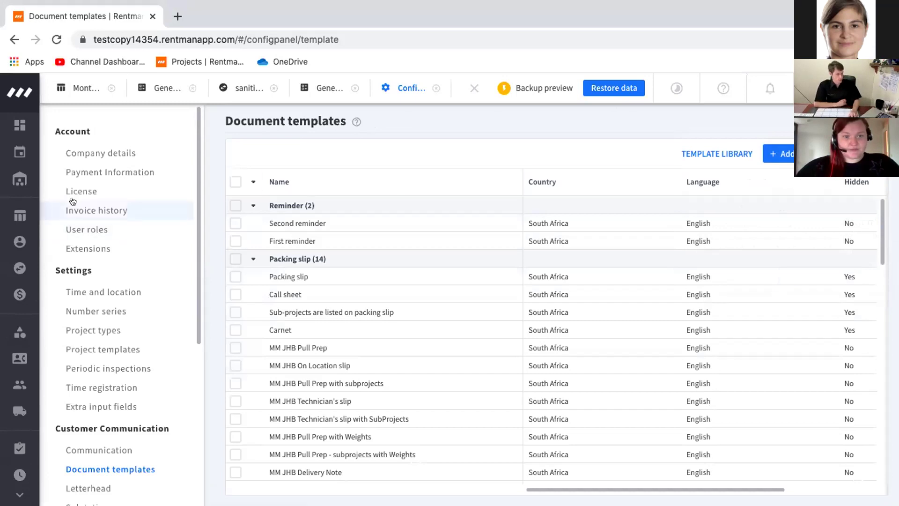
left_click(16, 215)
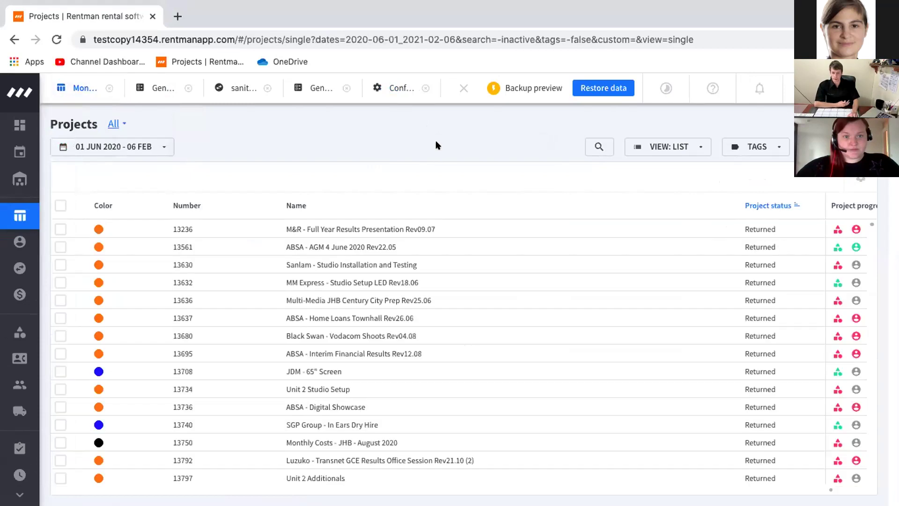
- In Monthly Costs - JHB - Test Feb, narrow the folder panel and the Quantity, Factor and Name columns, then return to the sanitizer for shows subrental
left_click(81, 88)
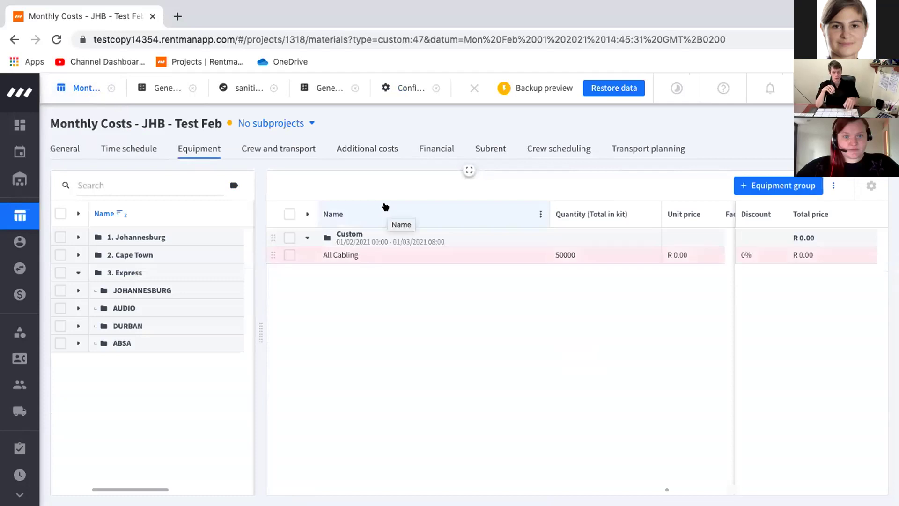
left_click_drag(256, 323, 176, 323)
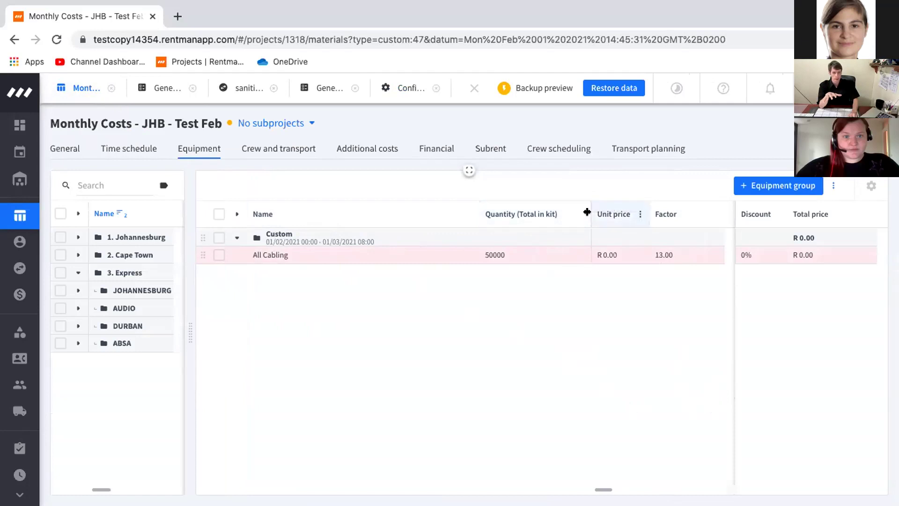
left_click_drag(559, 219, 551, 221)
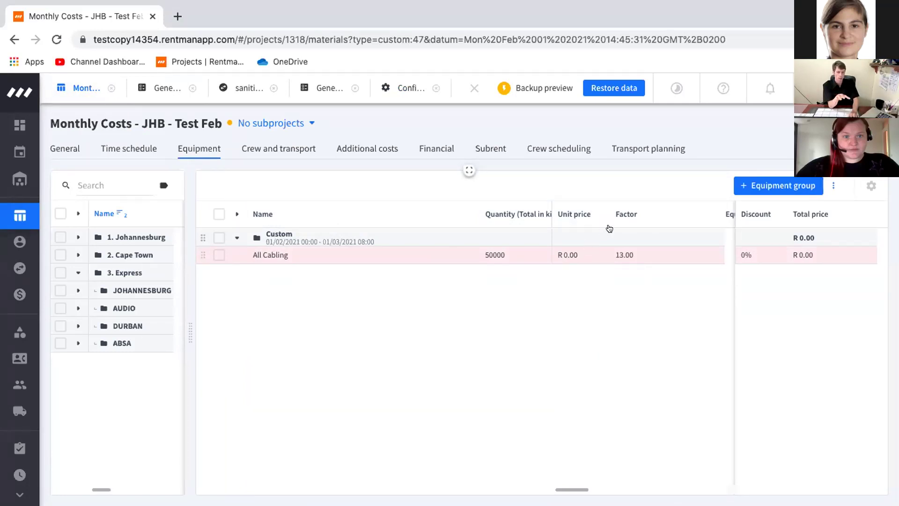
left_click_drag(714, 210, 660, 210)
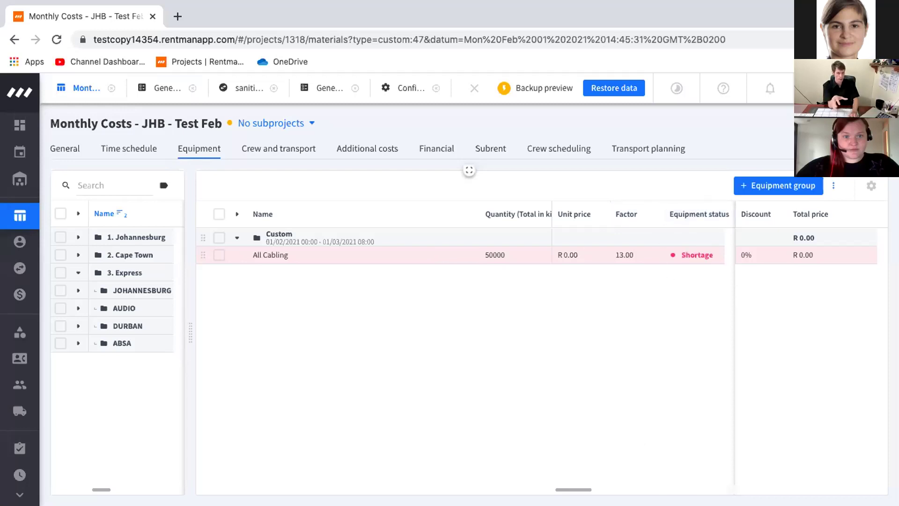
left_click_drag(583, 490, 734, 483)
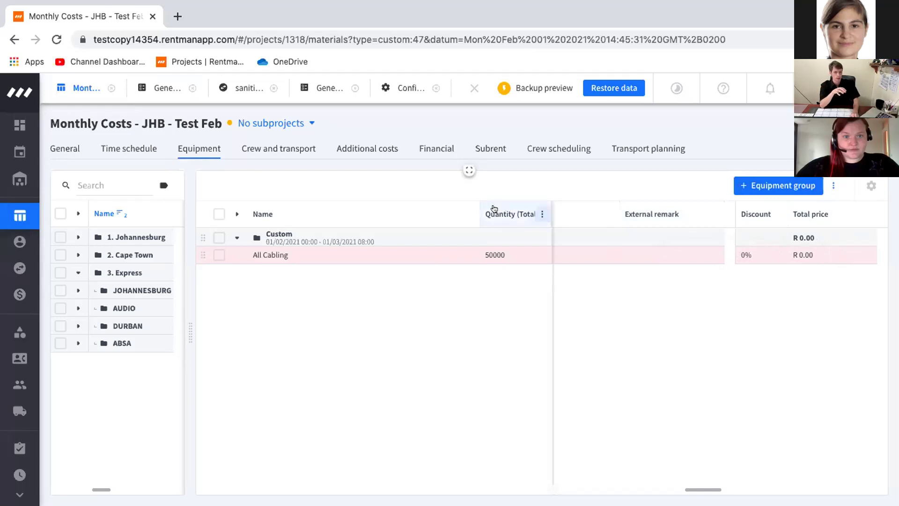
left_click_drag(479, 214, 399, 215)
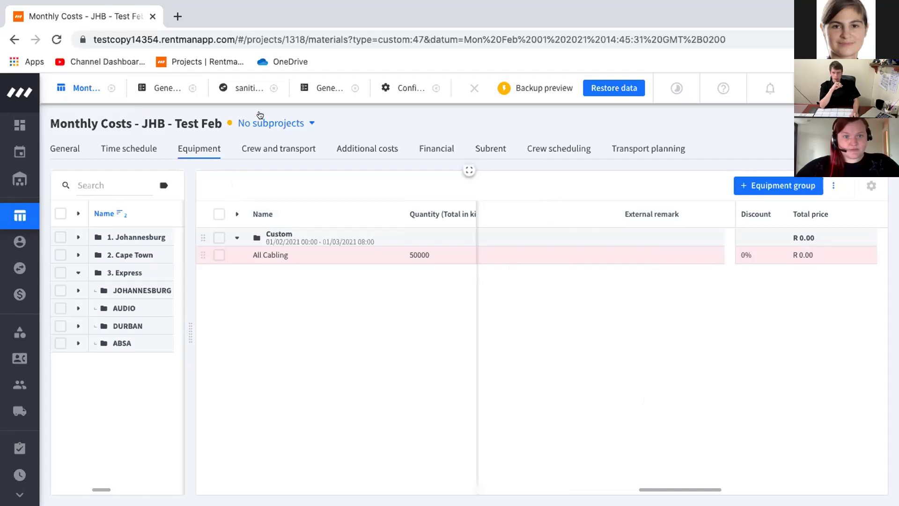
left_click(249, 87)
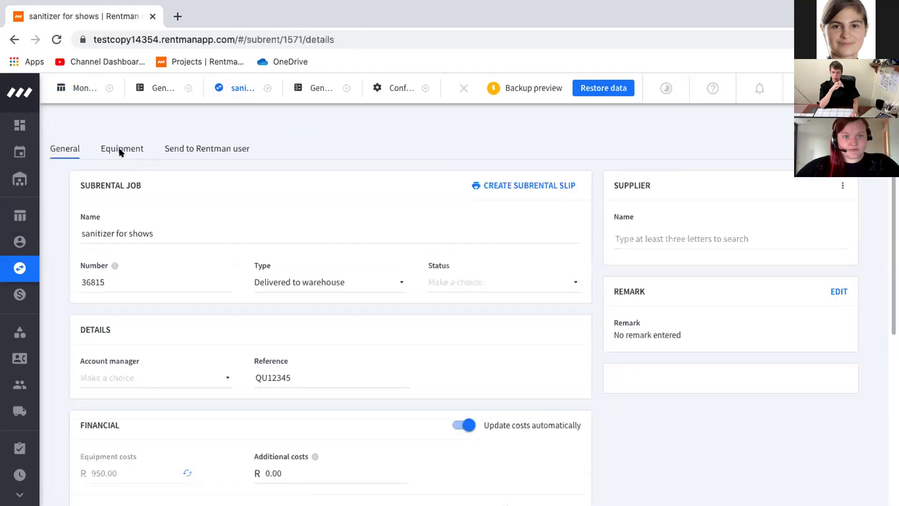
- Review the sanitizer for shows equipment table out to External remark, then return to Projects
left_click(122, 151)
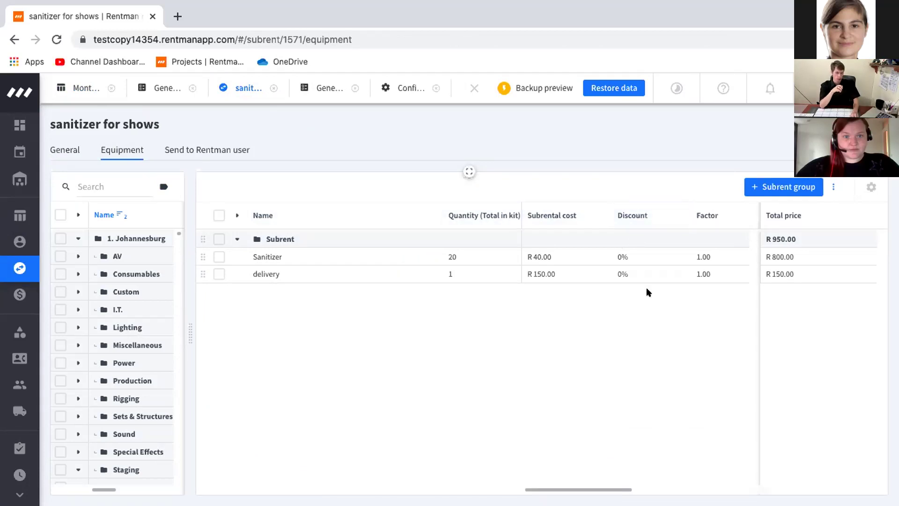
left_click_drag(612, 489, 716, 486)
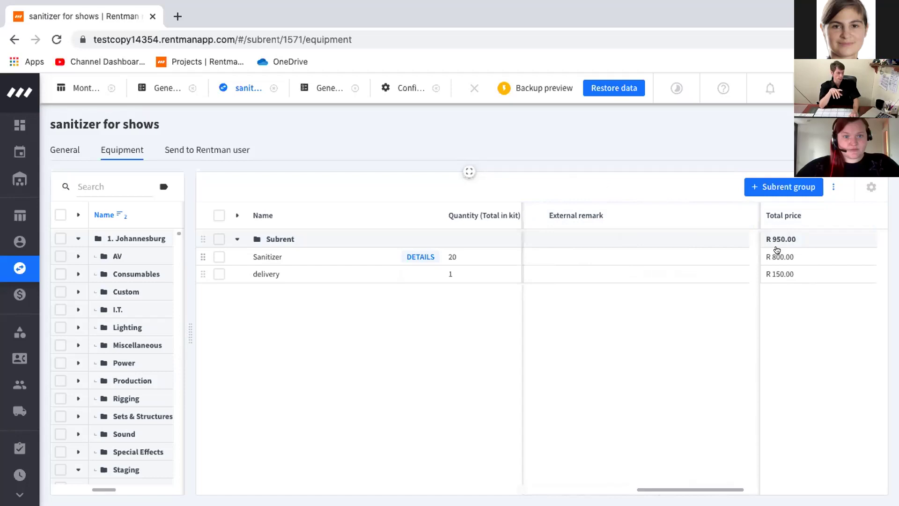
left_click_drag(681, 488, 565, 488)
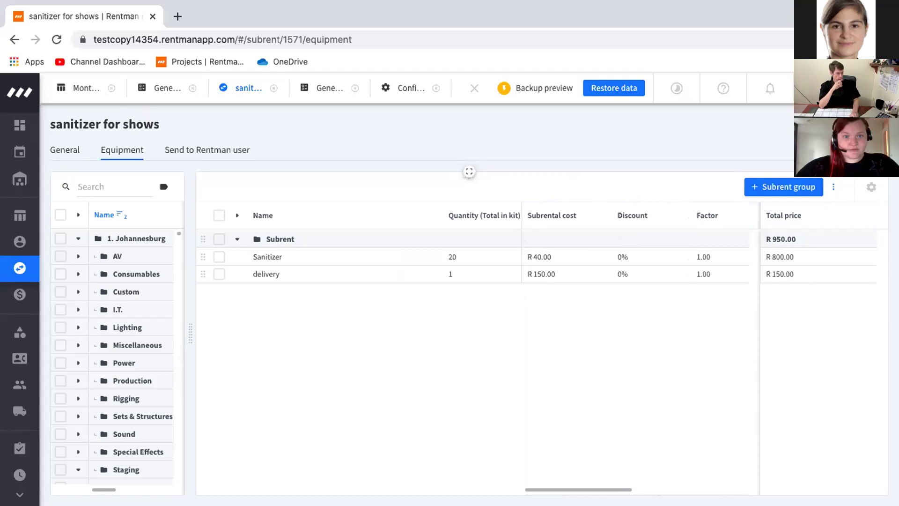
left_click(95, 232)
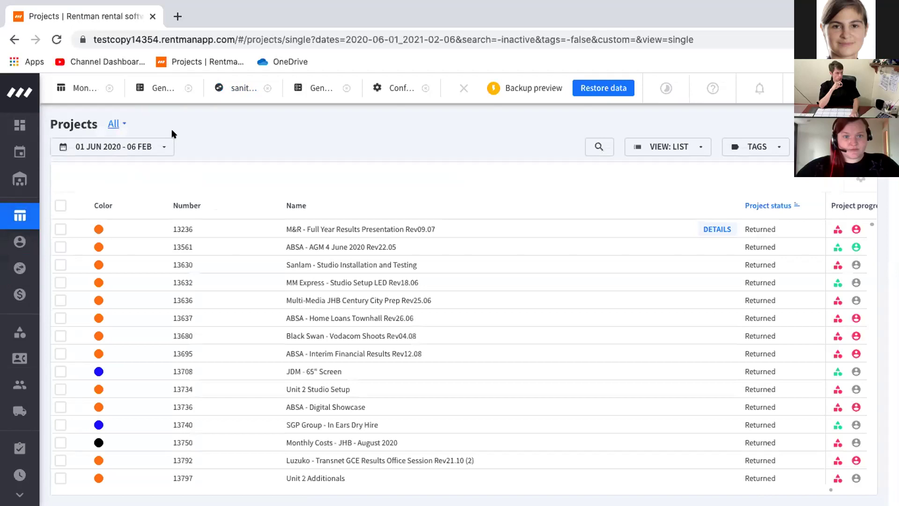
- Filter Projects to the current week onward and narrow the Color and Number columns
left_click(136, 153)
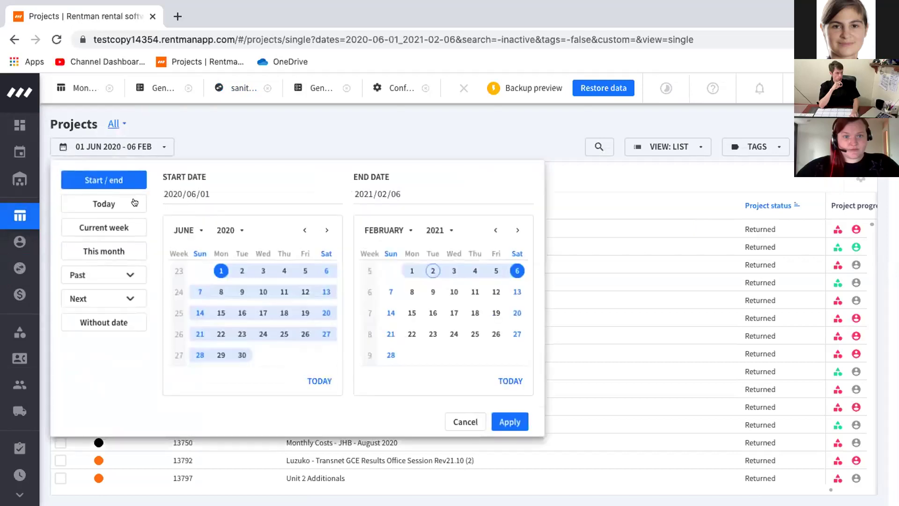
left_click(117, 228)
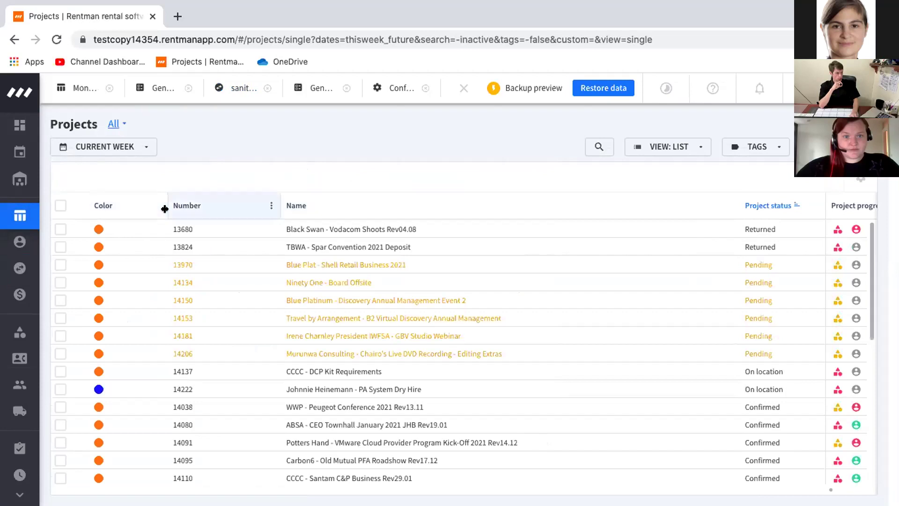
left_click_drag(164, 207, 123, 207)
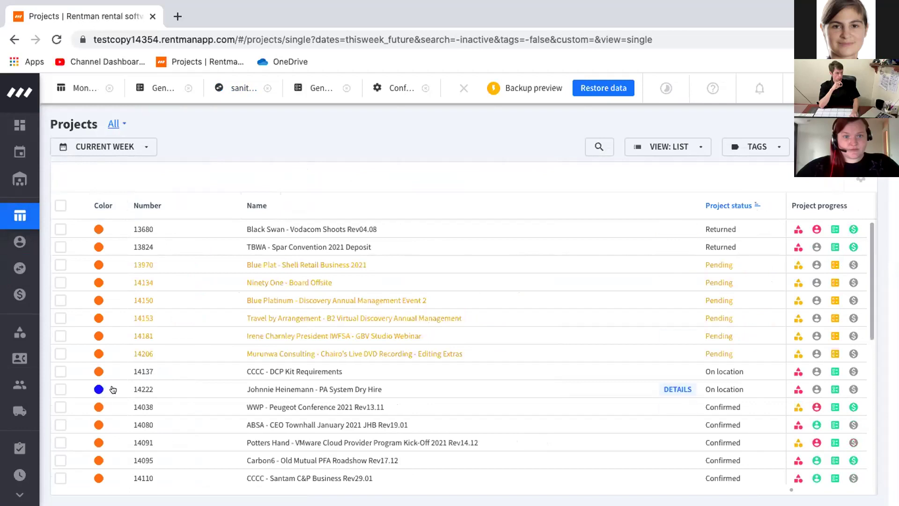
left_click_drag(234, 205, 182, 213)
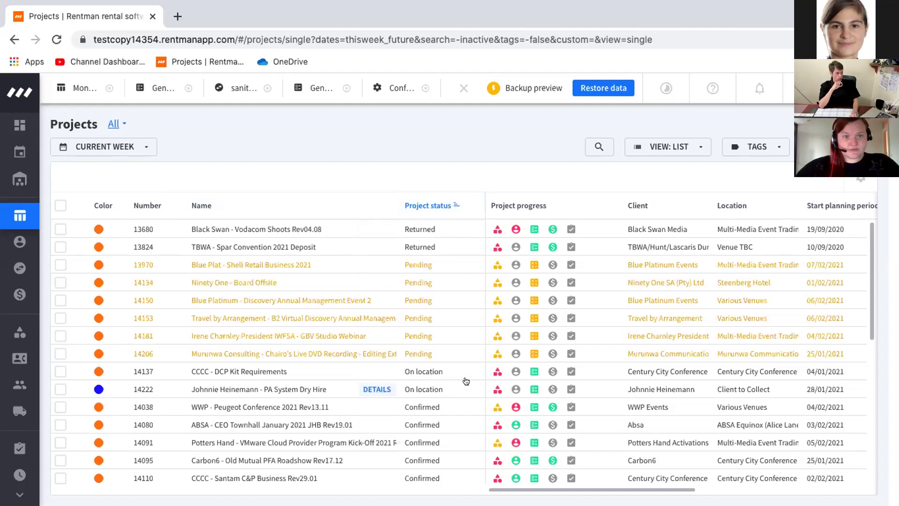
- Scroll the current-week Projects table right to show the Client, Location and planning period columns
scroll(468, 382, "down", 1)
scroll(468, 381, "up", 1)
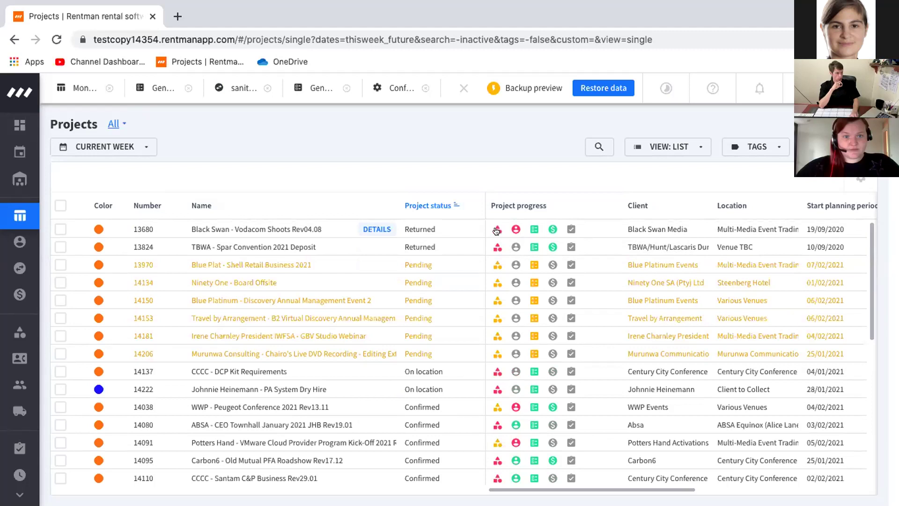
mouse_move(497, 231)
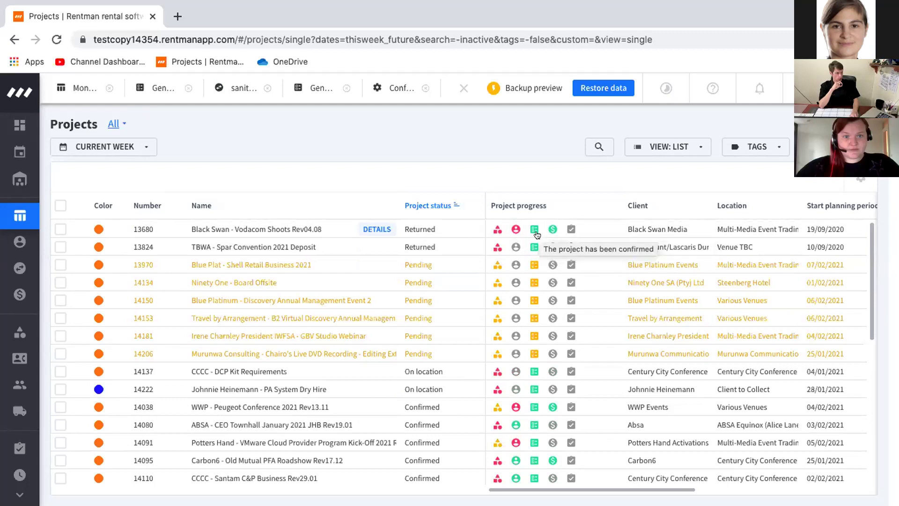
mouse_move(536, 246)
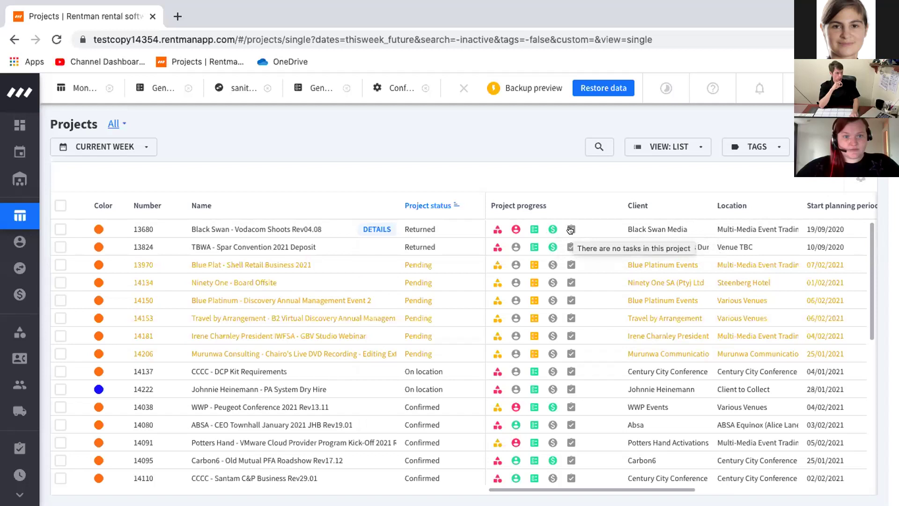
left_click_drag(598, 490, 660, 481)
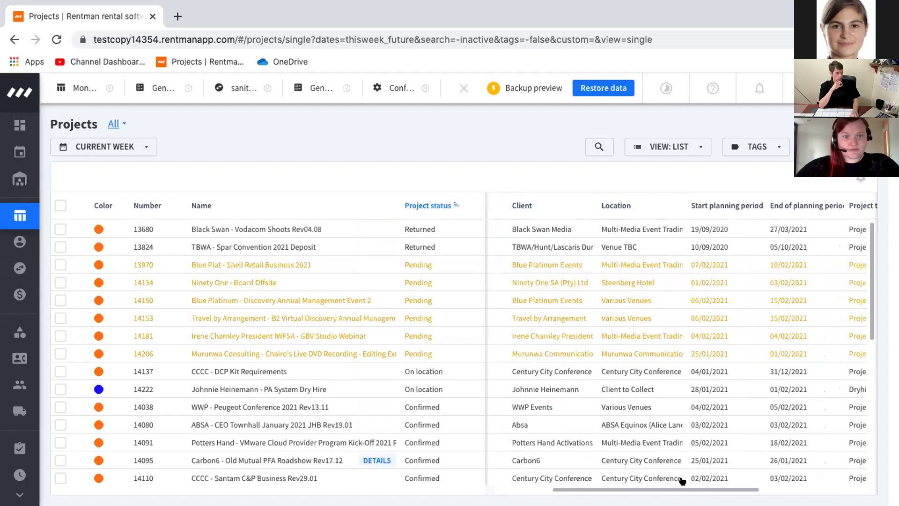
- Scroll the Projects list further right to reveal the Project type and Number of subprojects columns
left_click_drag(683, 490, 746, 491)
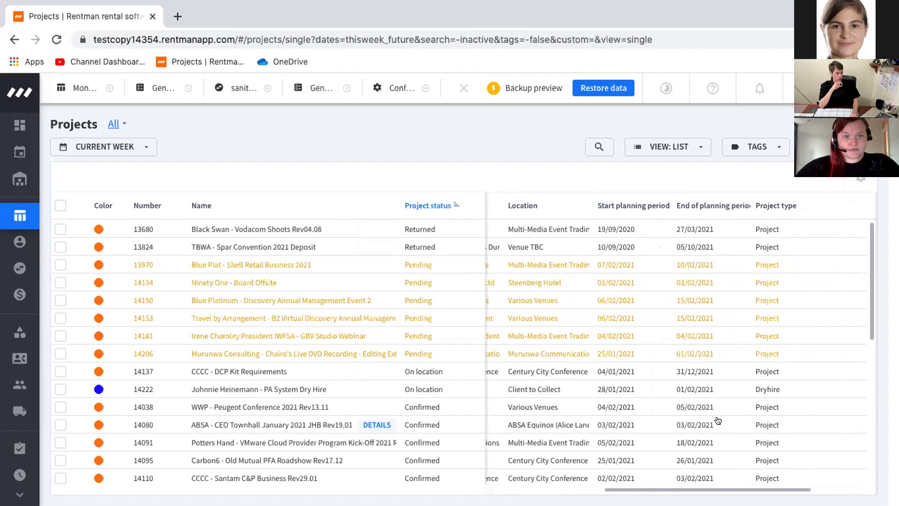
left_click_drag(763, 489, 838, 483)
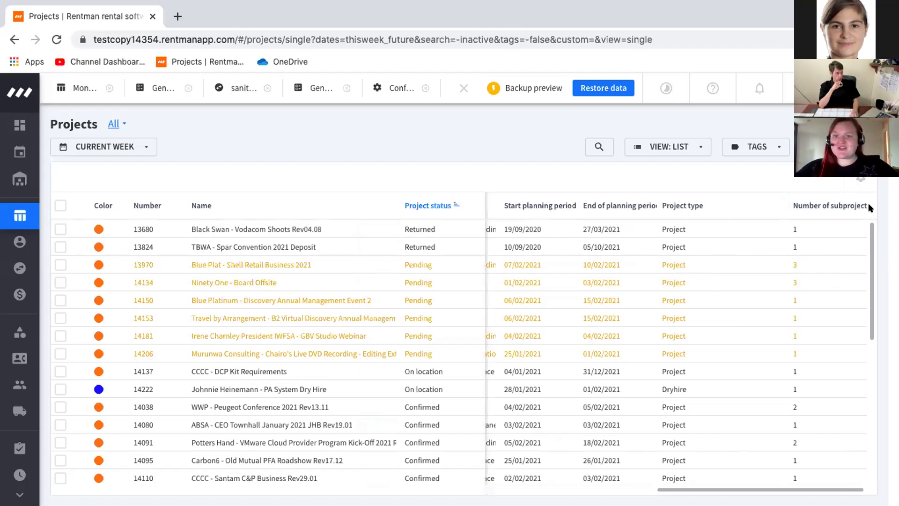
left_click(860, 179)
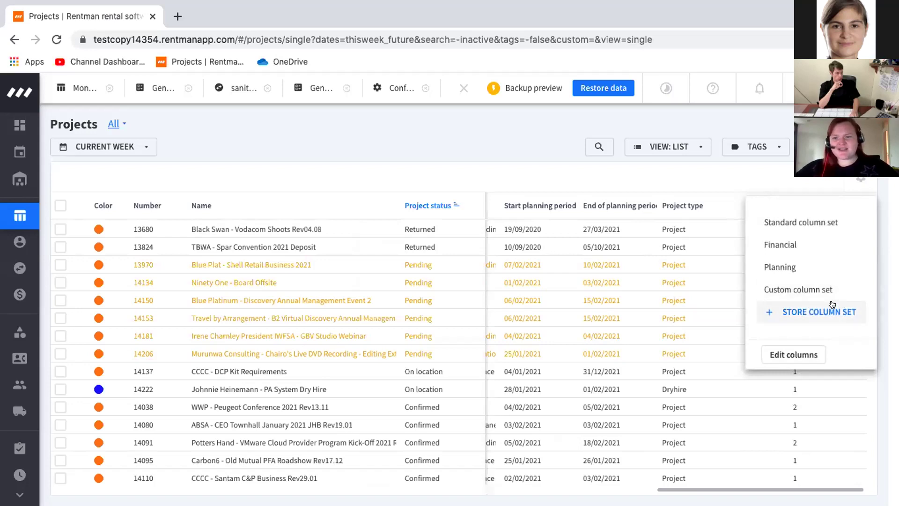
left_click(765, 183)
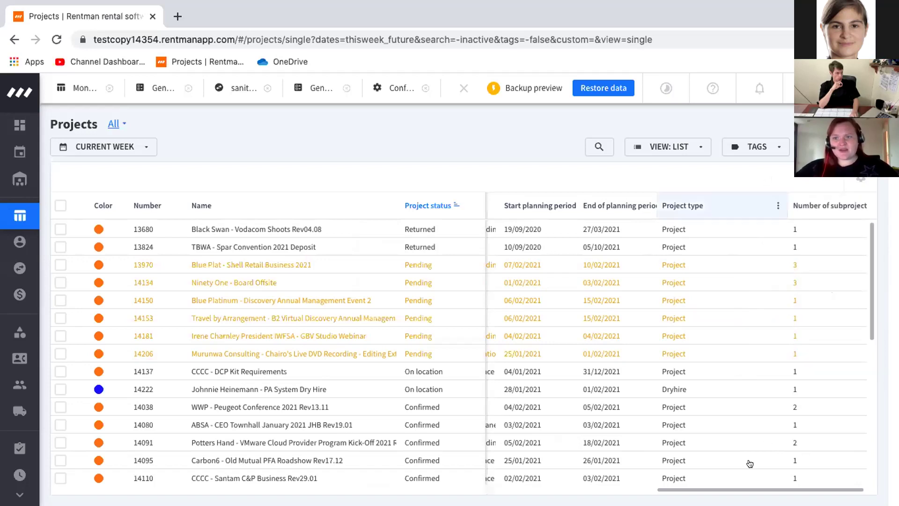
left_click_drag(750, 488, 520, 468)
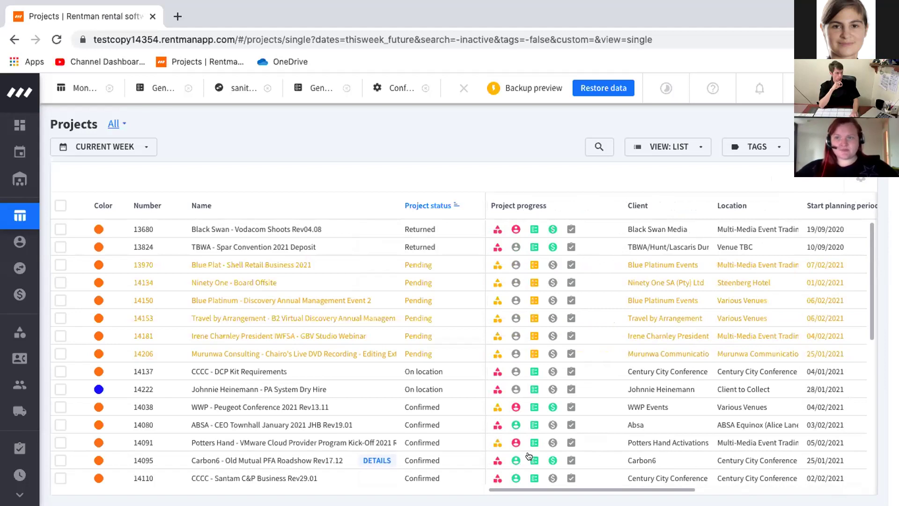
left_click(860, 179)
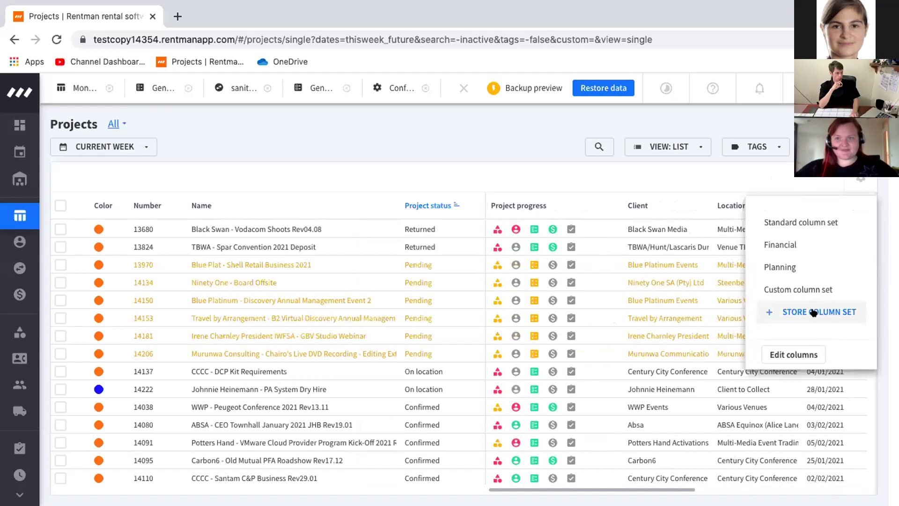
left_click(700, 178)
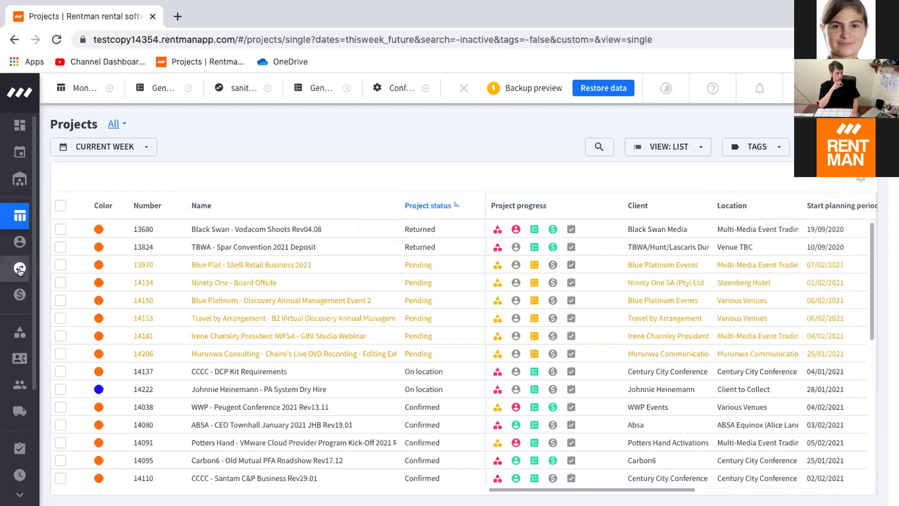
- Open the Subrentals list, narrow its Status column, and select the first subrental
left_click(64, 271)
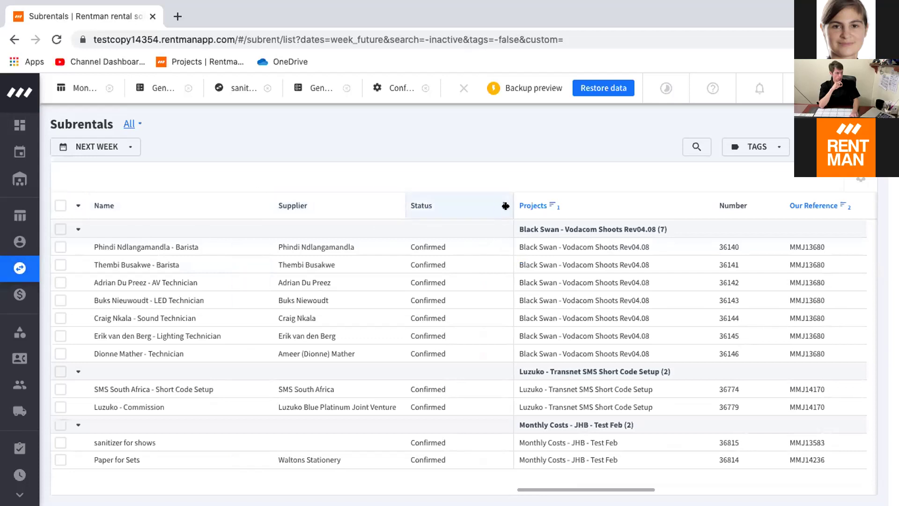
left_click_drag(506, 205, 485, 206)
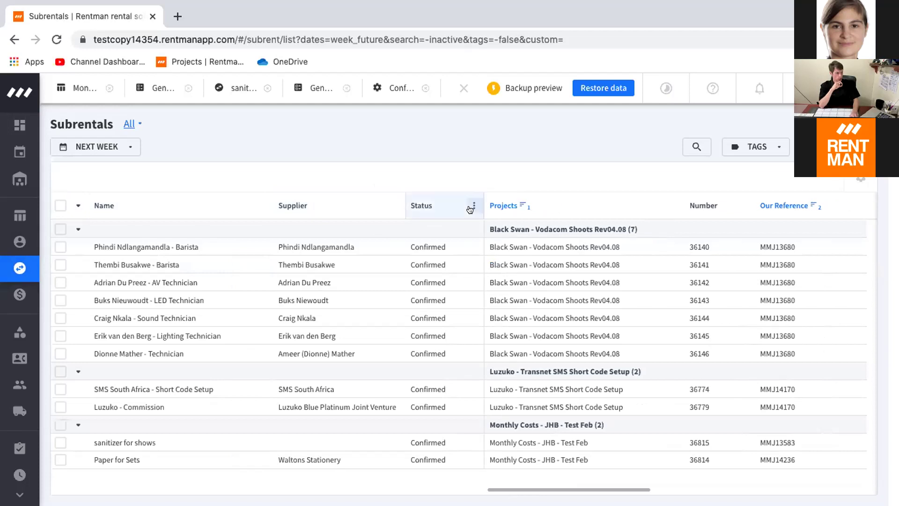
left_click(438, 253)
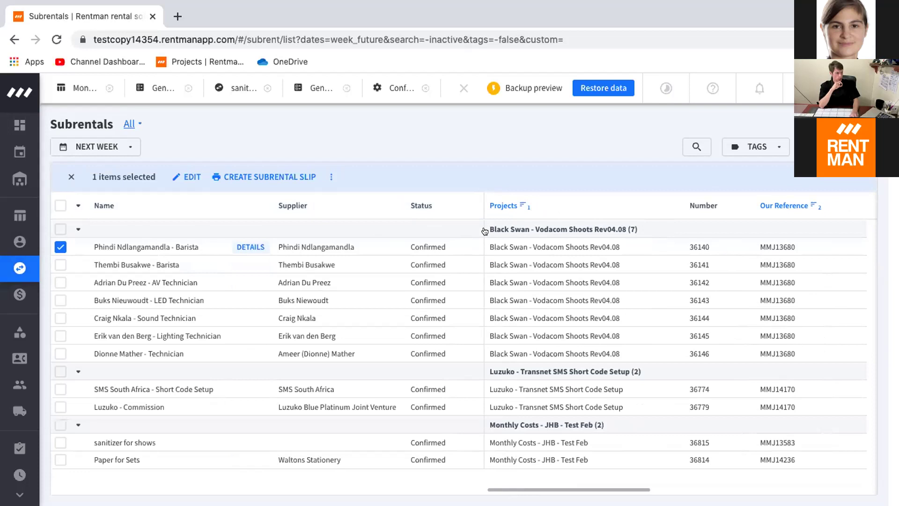
left_click(177, 16)
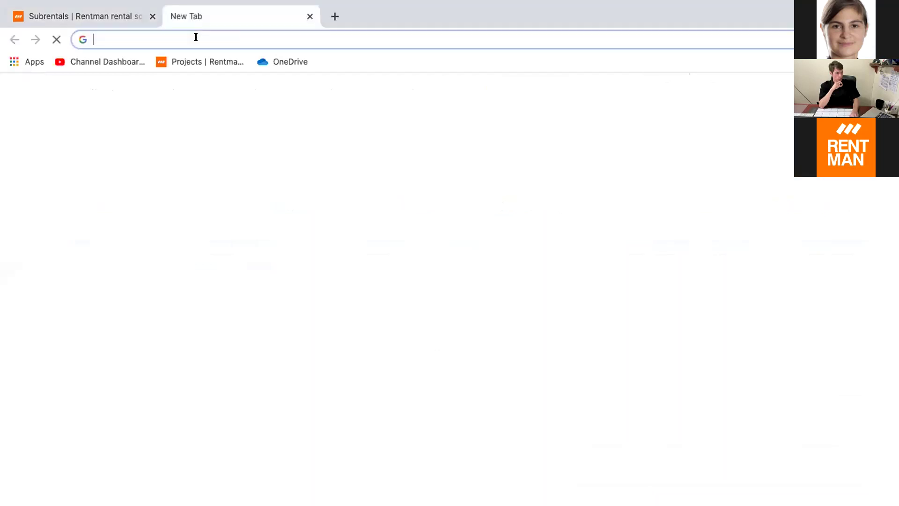
type("testcopy14354.rentmanapp.com")
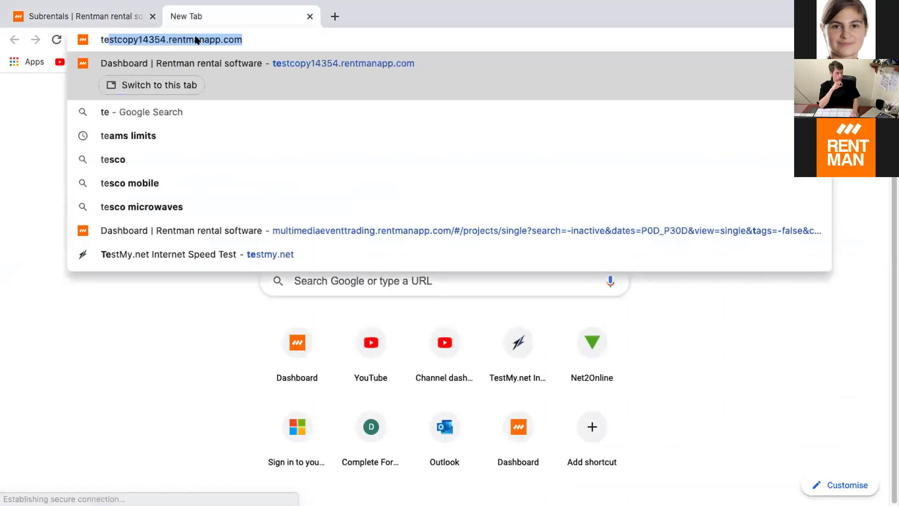
key("Return")
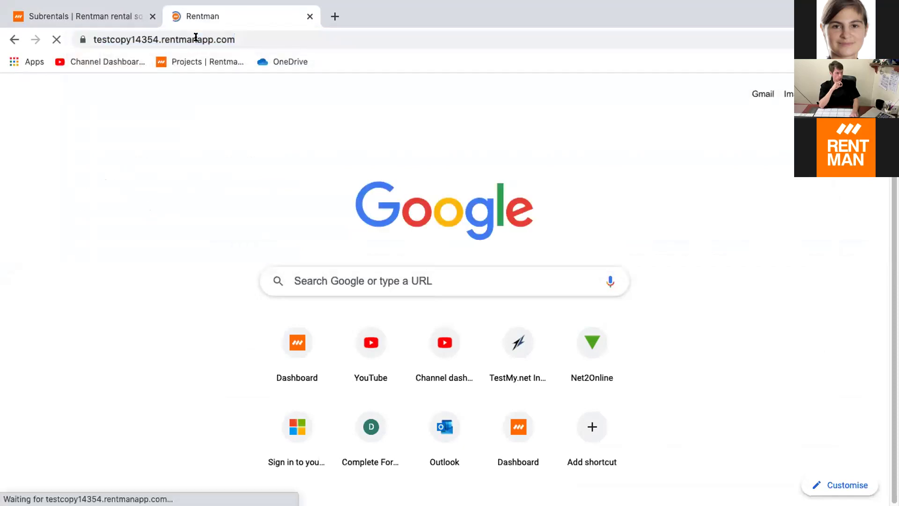
left_click(310, 16)
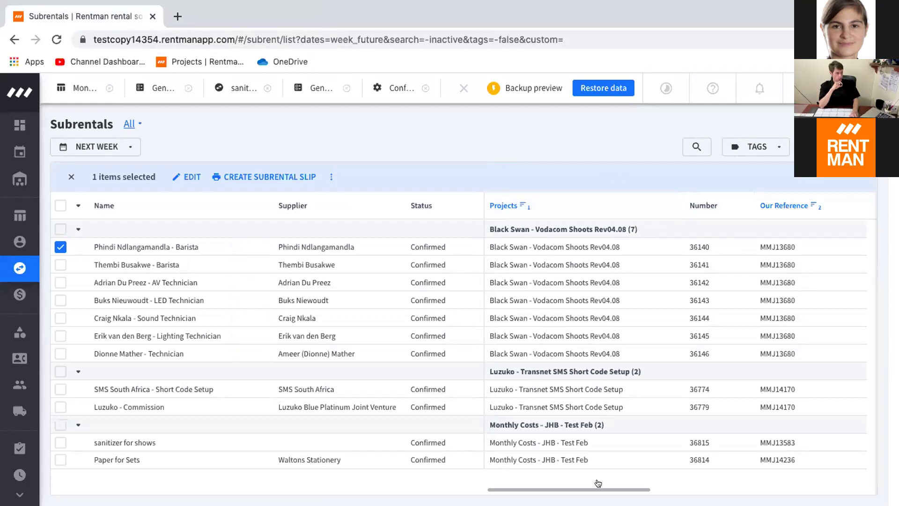
- Scroll the Subrentals table fully right to show the Use until and Reference columns
left_click_drag(594, 489, 595, 489)
left_click_drag(642, 489, 682, 488)
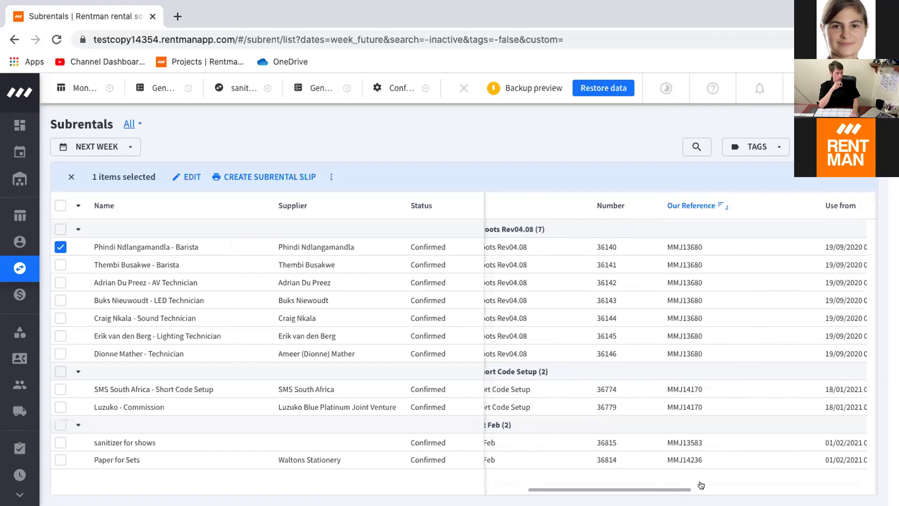
left_click_drag(667, 491, 679, 490)
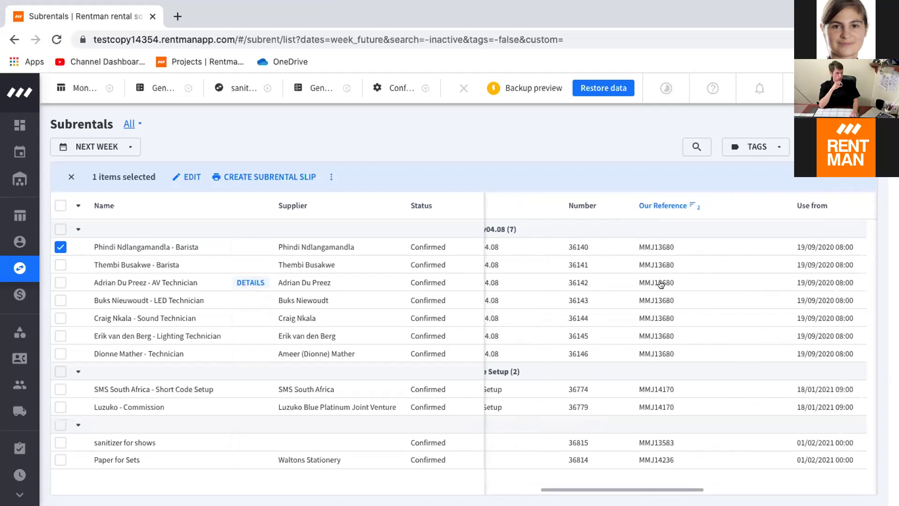
left_click_drag(676, 490, 778, 489)
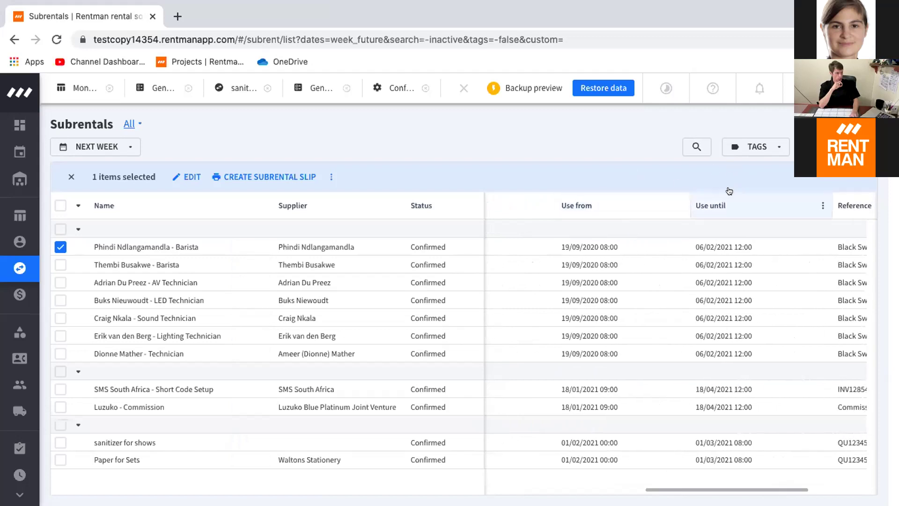
left_click_drag(733, 487, 809, 488)
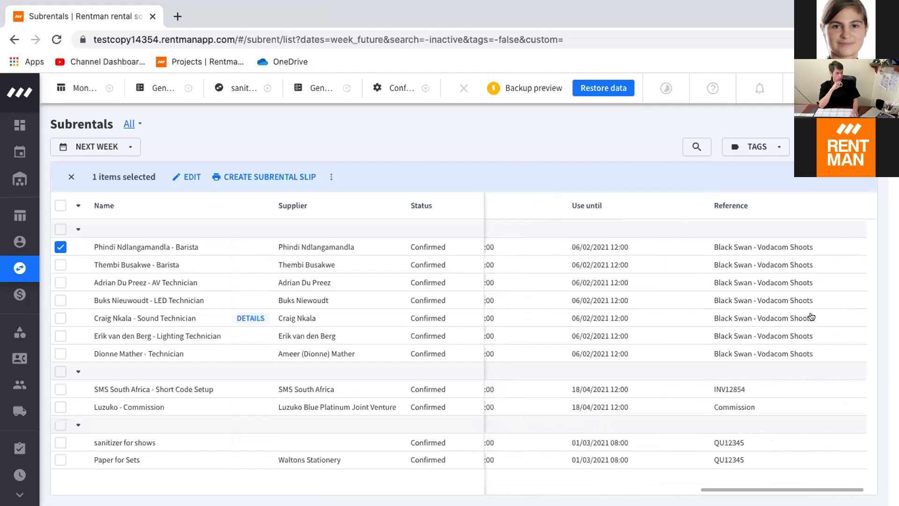
left_click_drag(775, 487, 691, 485)
scroll(691, 485, "right", 5)
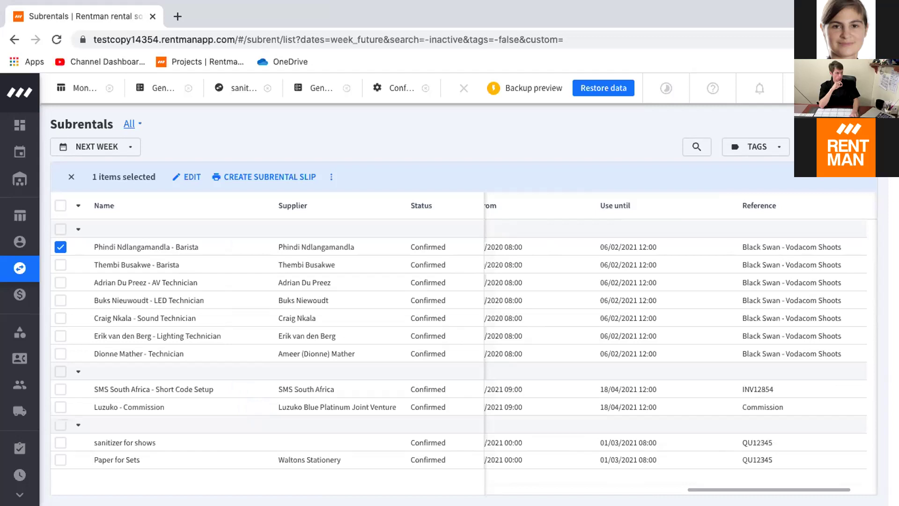
left_click_drag(746, 487, 809, 487)
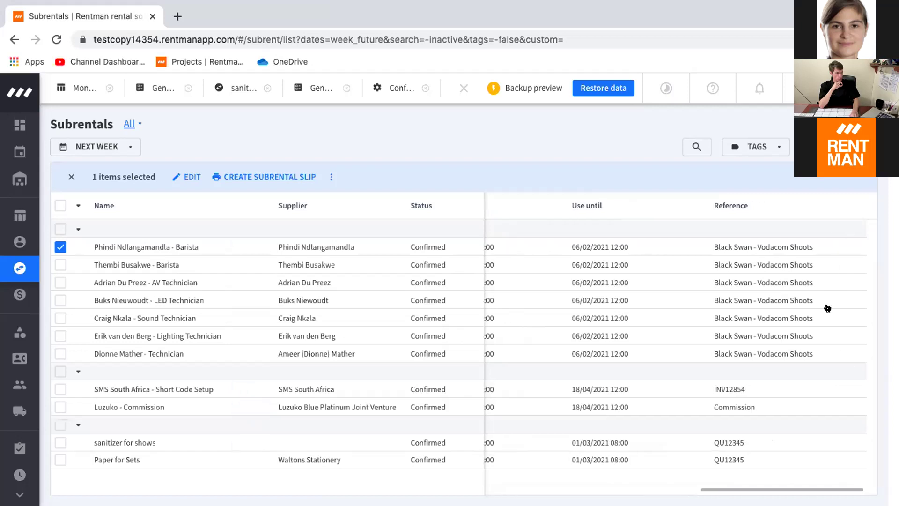
- Enable the Paid extra input field from the Reference column's Edit columns, save, and scroll to it
left_click(854, 207)
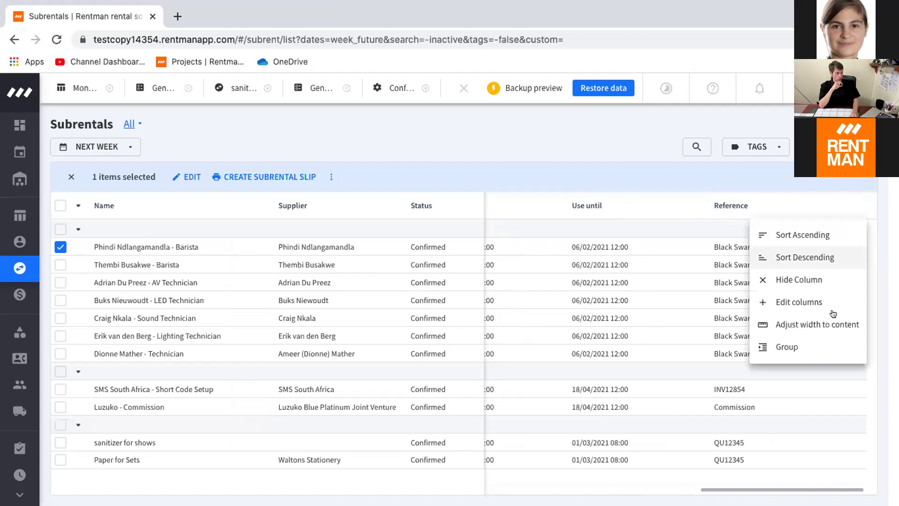
left_click(811, 305)
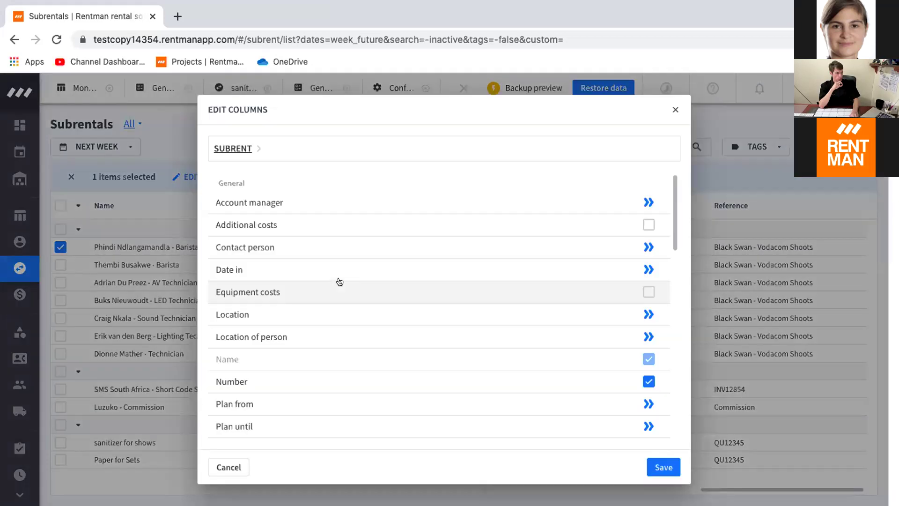
scroll(506, 233, "down", 10)
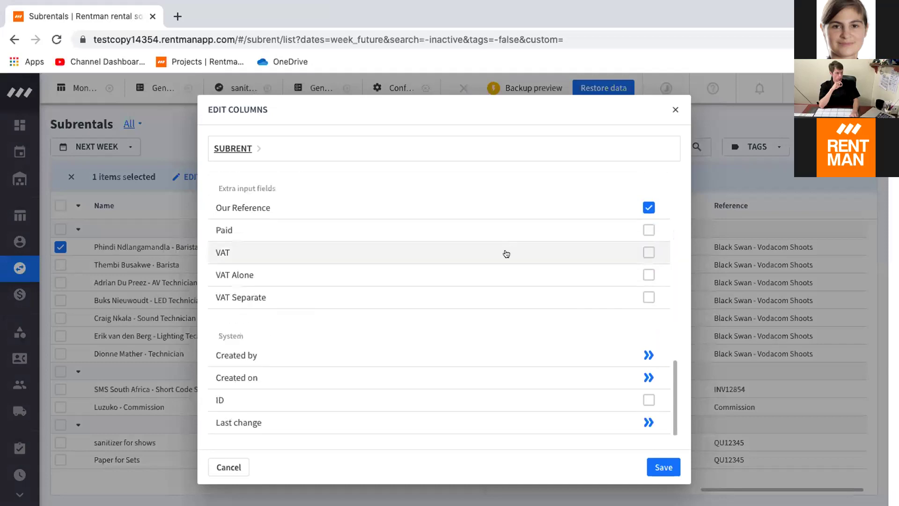
left_click(648, 230)
left_click(670, 467)
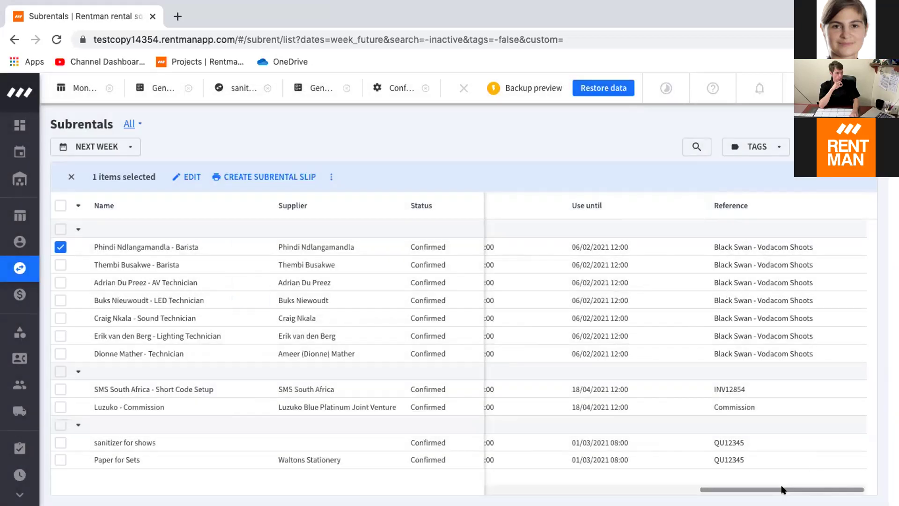
left_click_drag(818, 487, 846, 417)
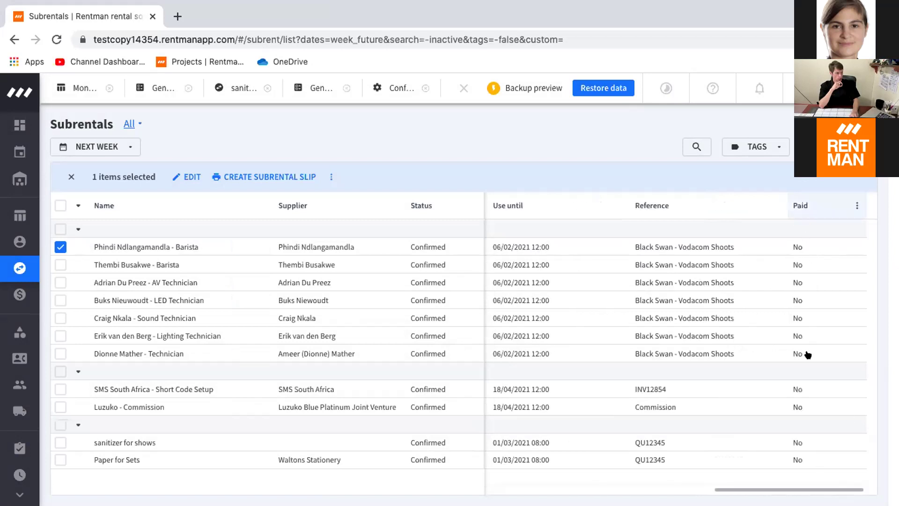
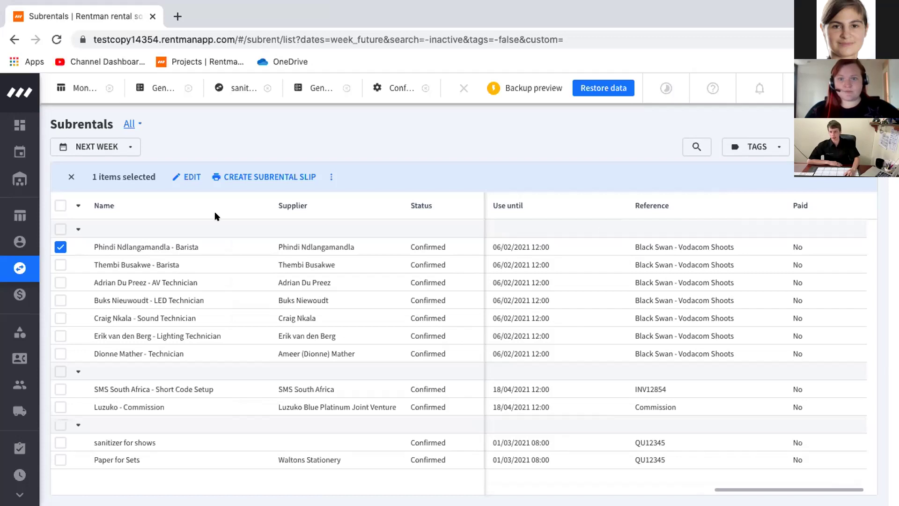
- In the Equipment list, dismiss the tags tip and search for 'batteries'
left_click(20, 334)
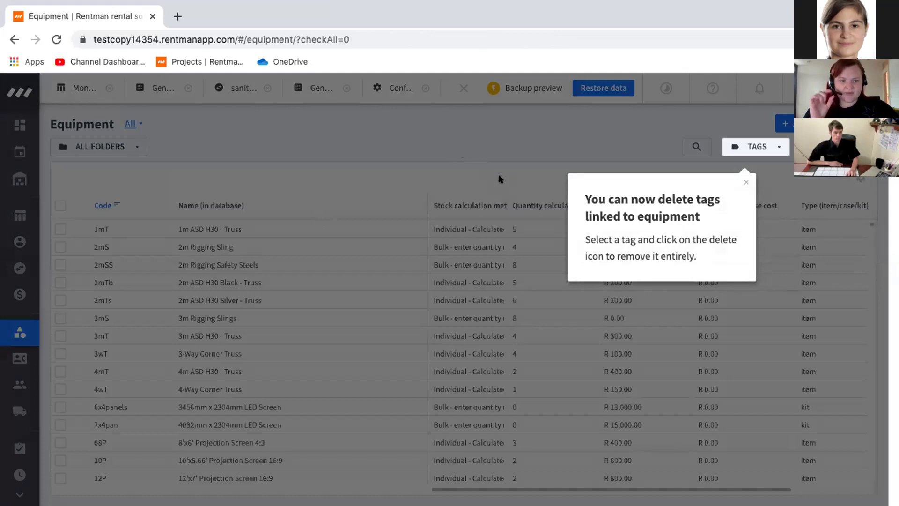
left_click(745, 182)
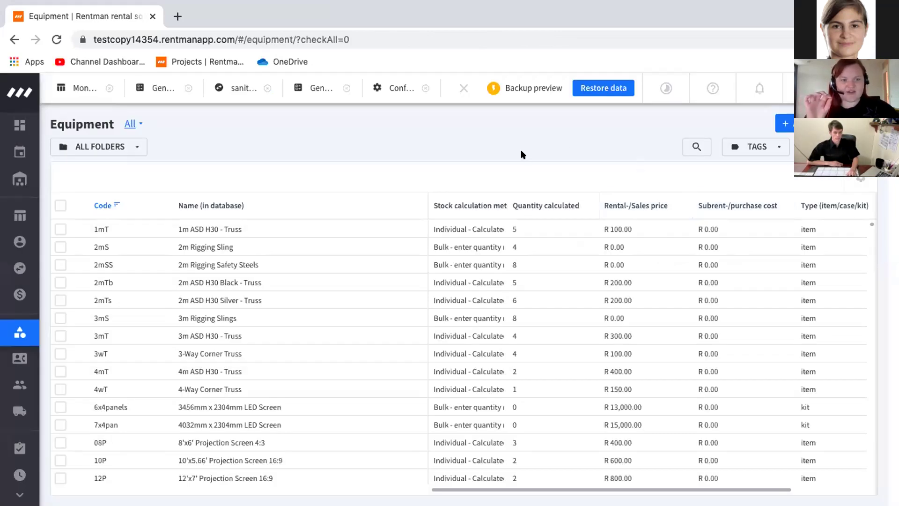
left_click(697, 147)
type("batteries")
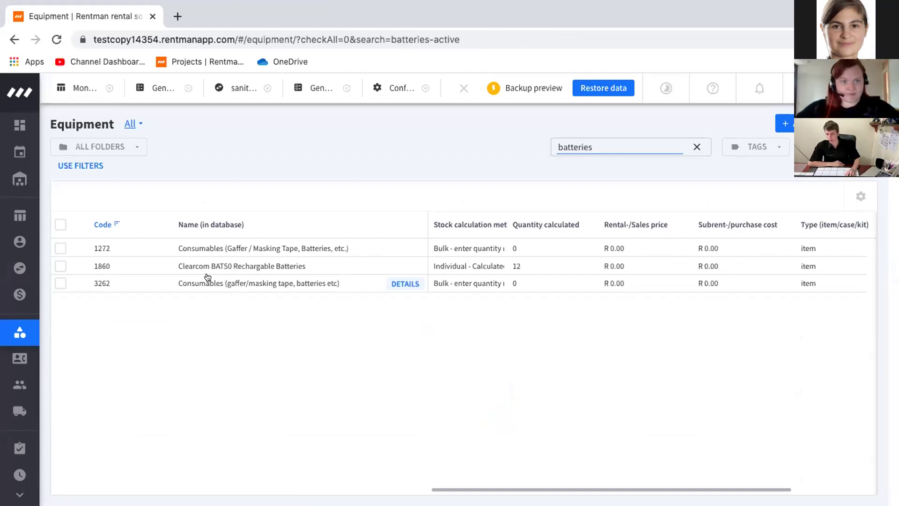
- Check the serial numbers of Clearcom BAT50 Rechargable Batteries, then close the item
double_click(244, 266)
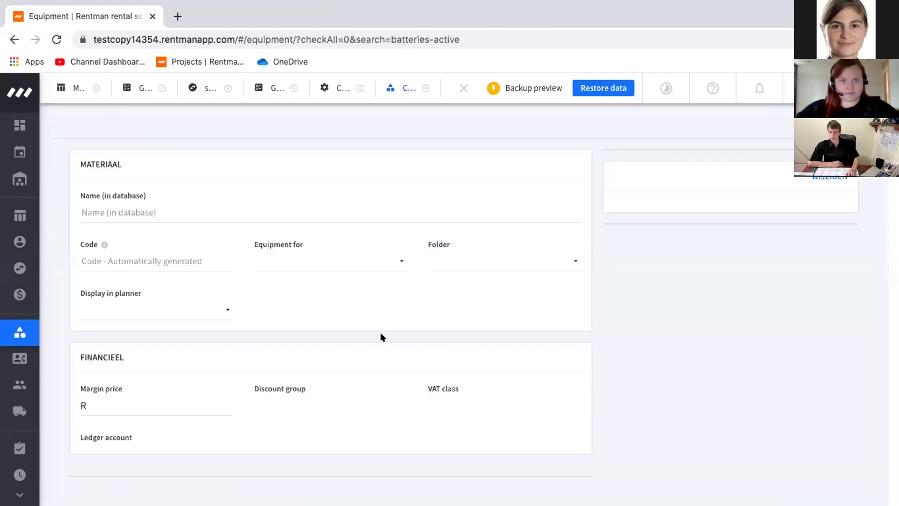
left_click(152, 149)
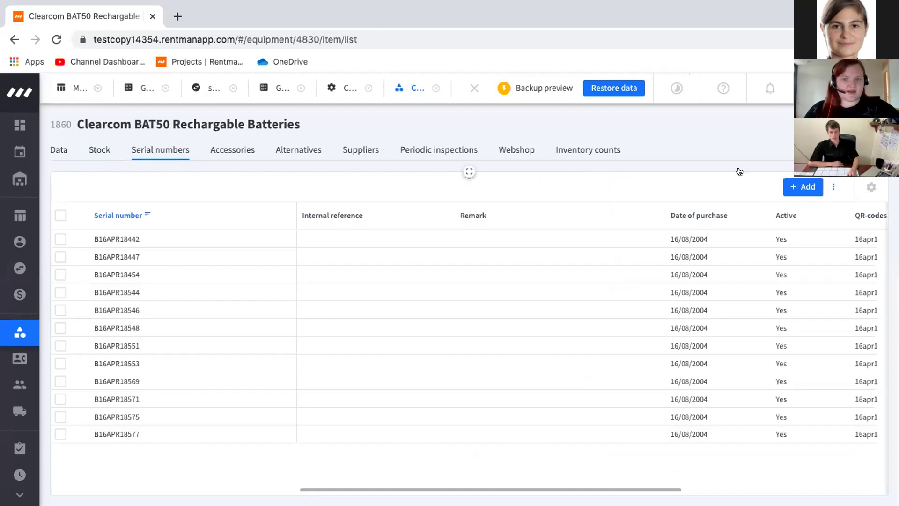
key("alt+Left")
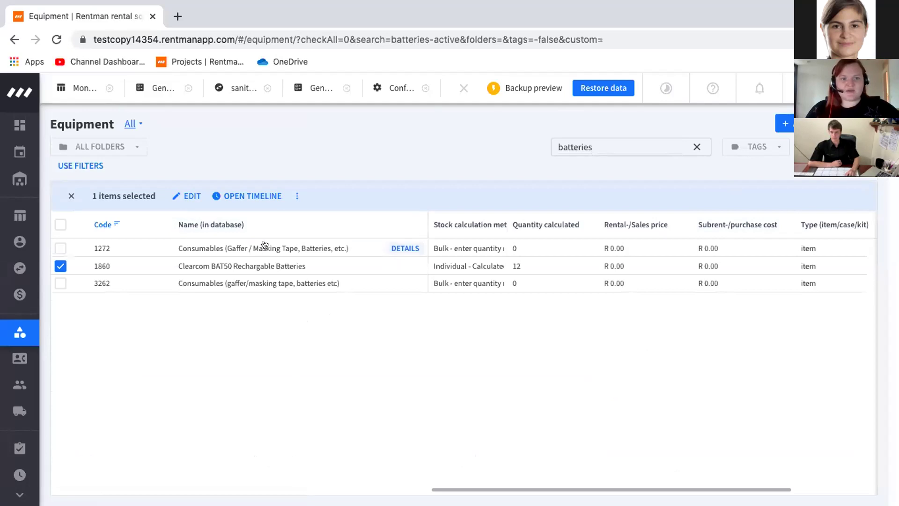
- Replace the equipment search term with 'gaff'
left_click(562, 145)
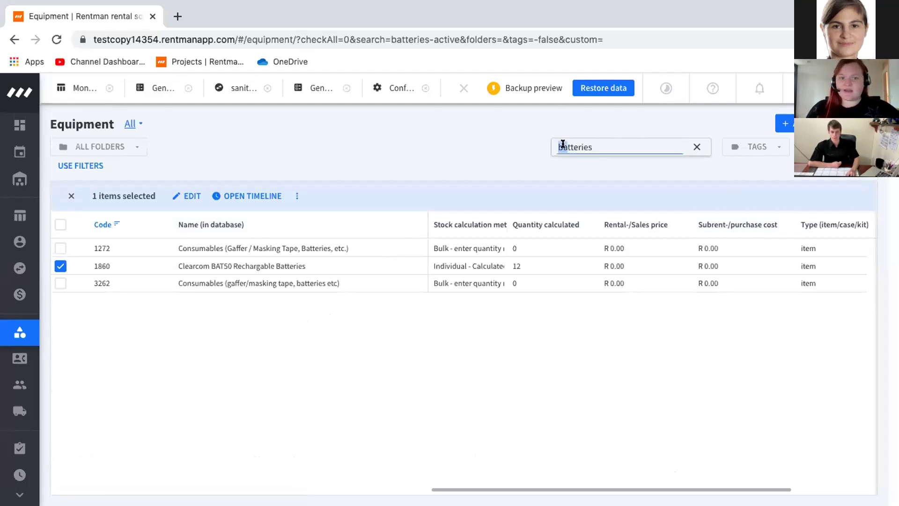
double_click(592, 144)
type("gaff")
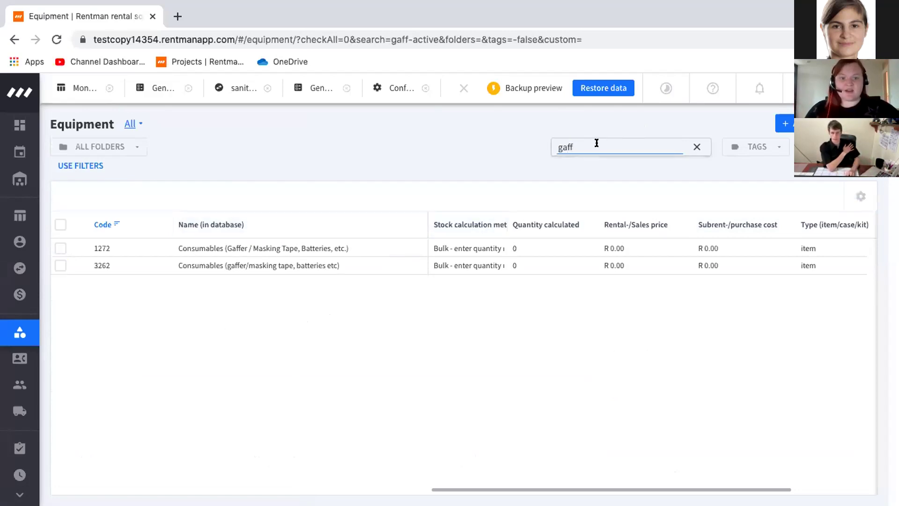
- Open Consumables item 1272's stock movements and its Correct current stock form
left_click(323, 249)
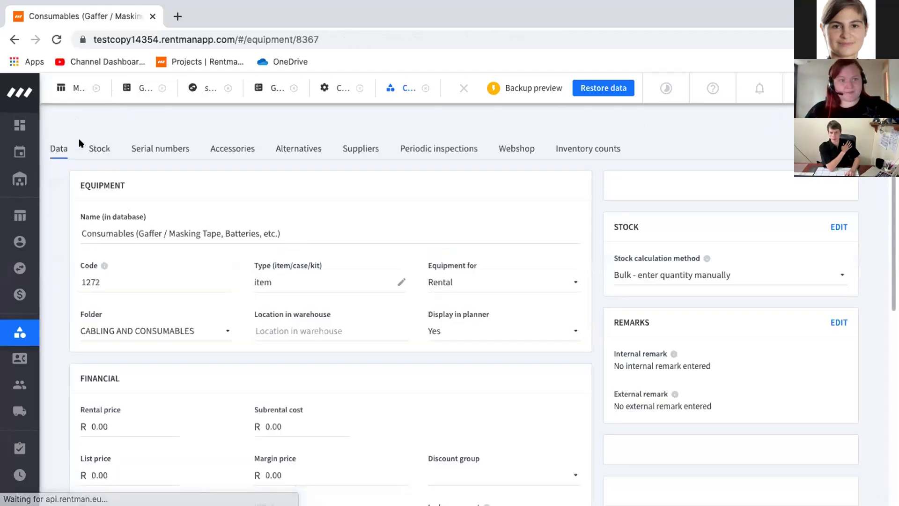
left_click(116, 150)
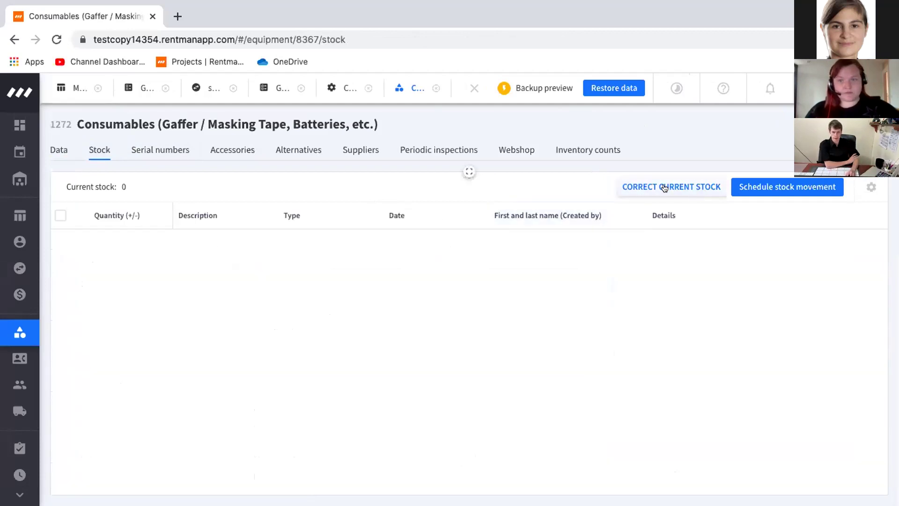
left_click(694, 187)
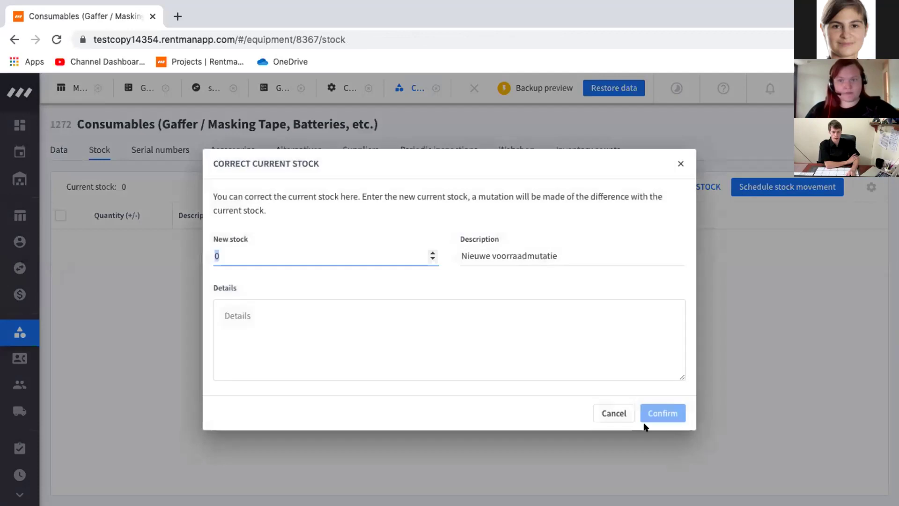
- Cancel the stock correction and enter a movement quantity of 400, checking date and time
left_click(629, 412)
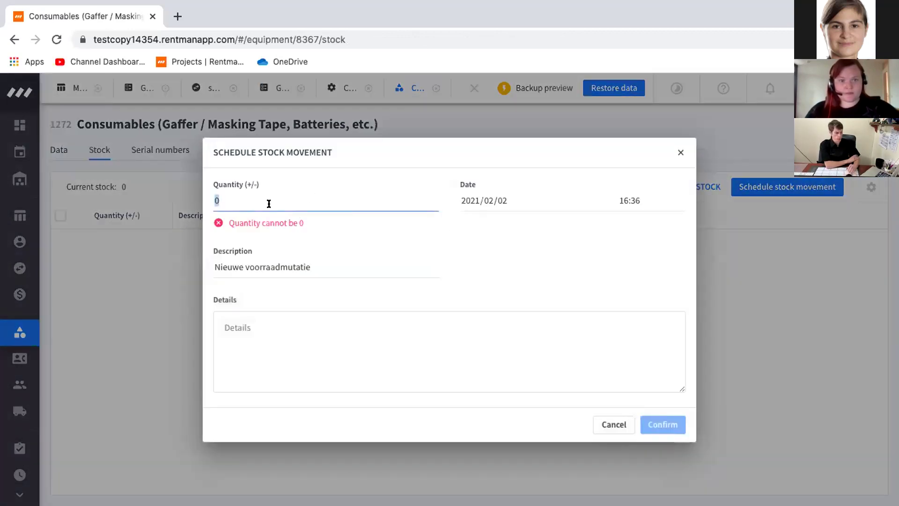
type("400")
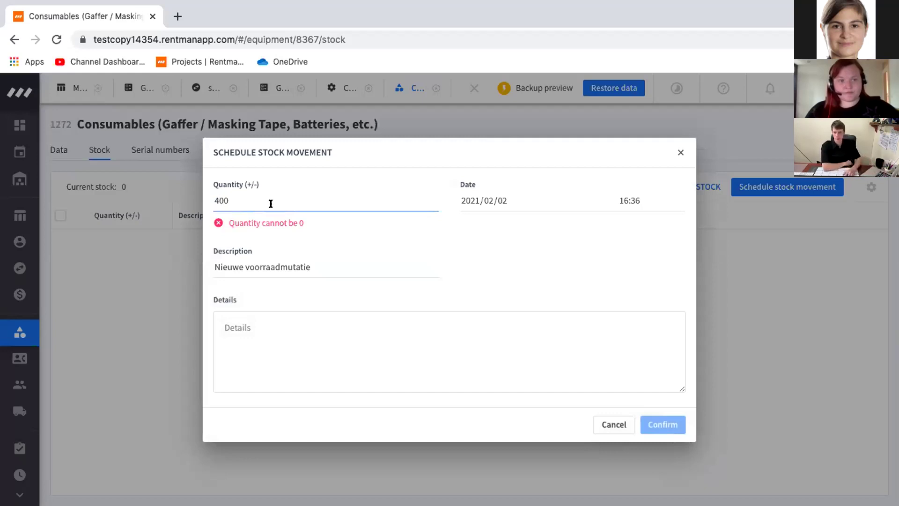
left_click(515, 199)
left_click(656, 204)
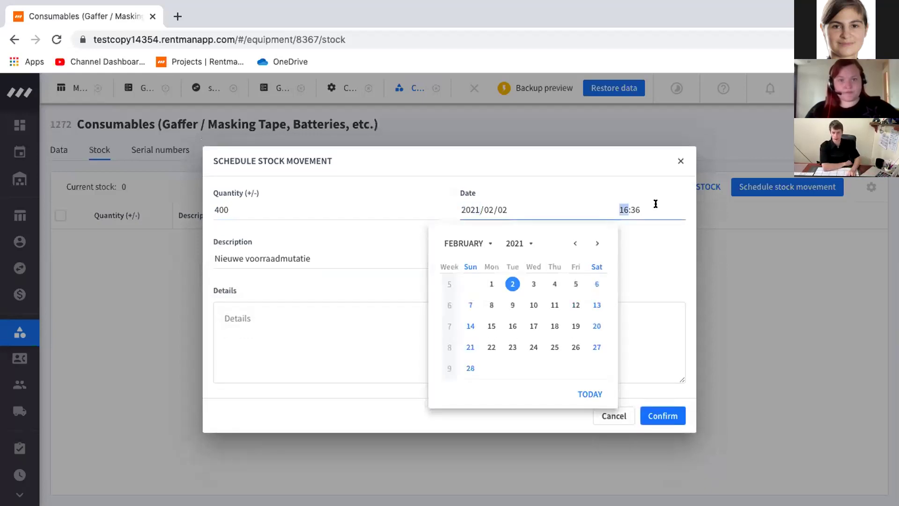
- Describe the movement as 'New stock', add a PO reference in details, and confirm
left_click_drag(351, 257, 172, 249)
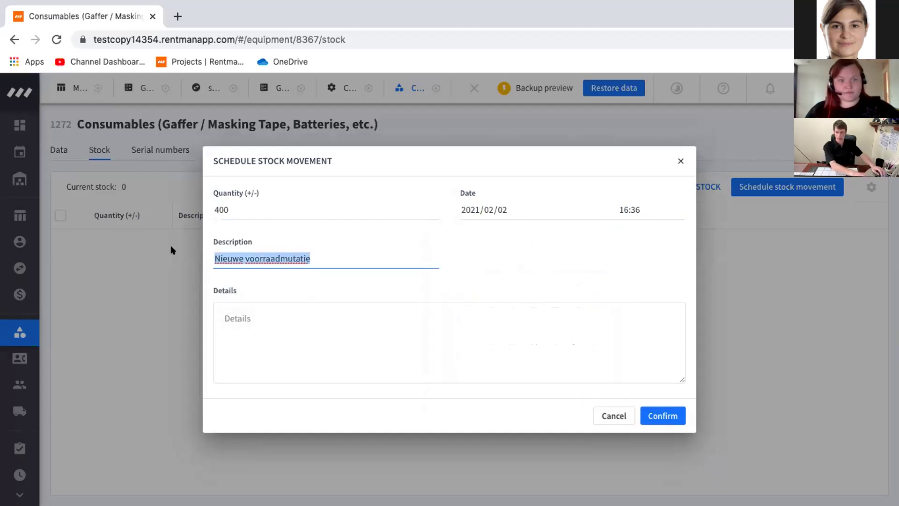
type("New stocl")
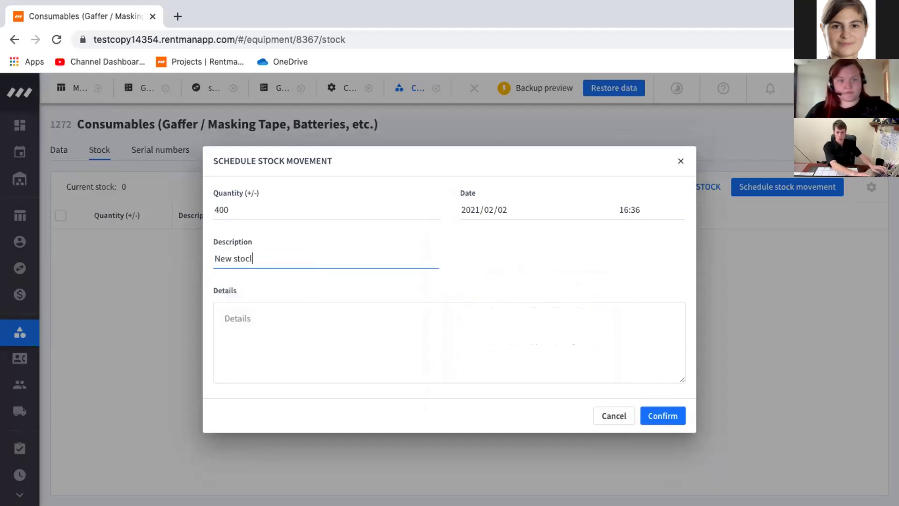
key("BackSpace")
type("k")
left_click(290, 335)
left_click(349, 311)
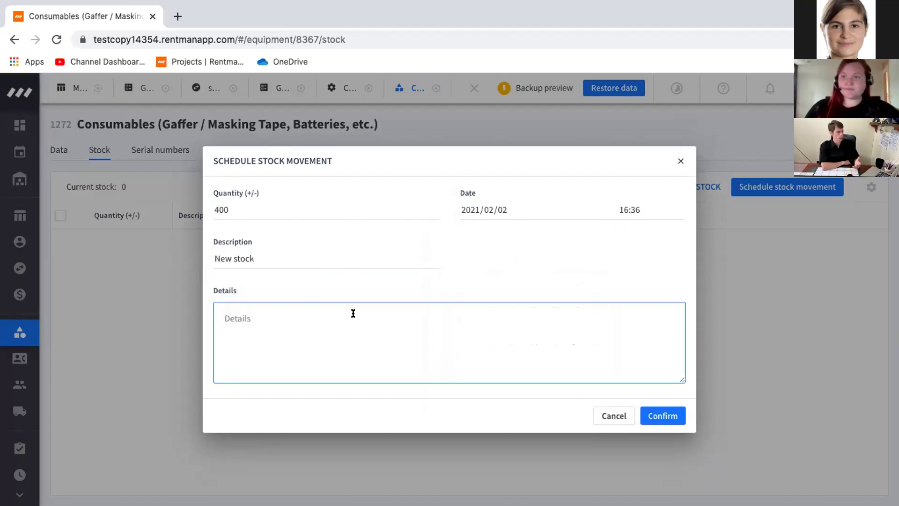
type("PO")
type("12345")
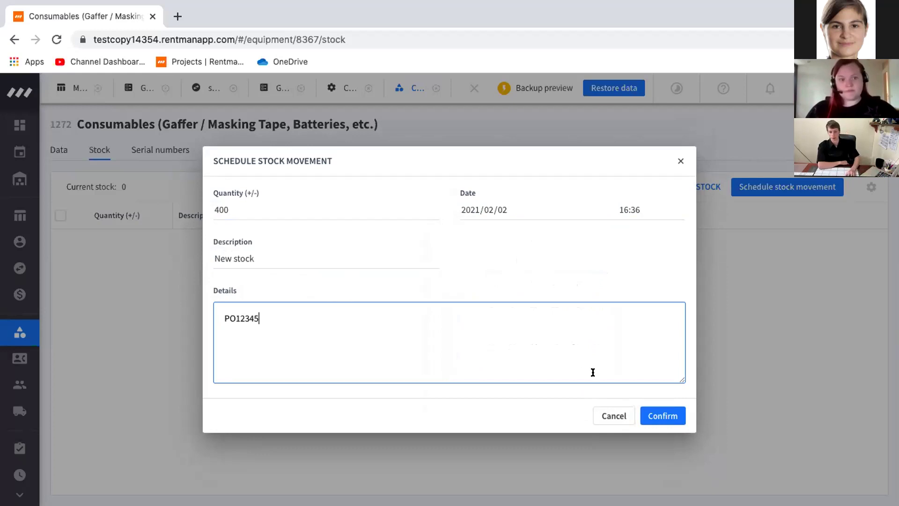
left_click(656, 415)
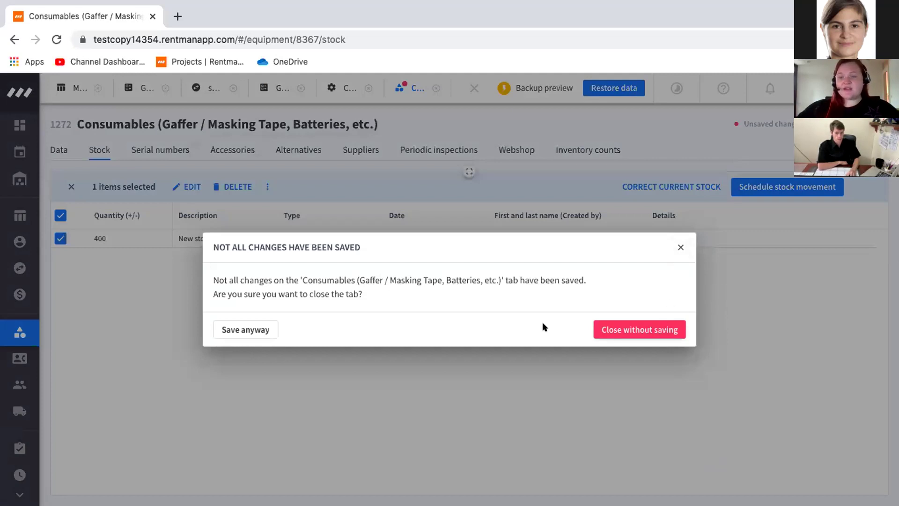
- Close the Consumables item tab and clear the 'gaff' search filter
left_click(680, 247)
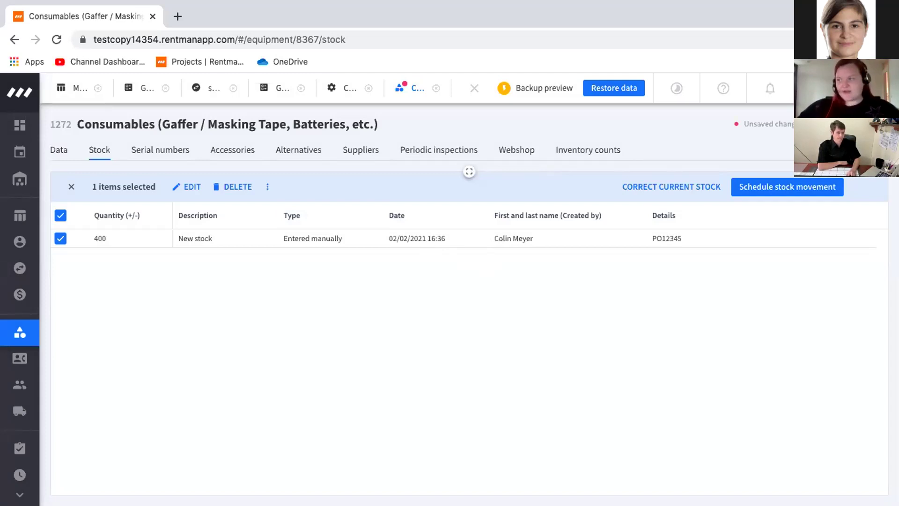
key("Escape")
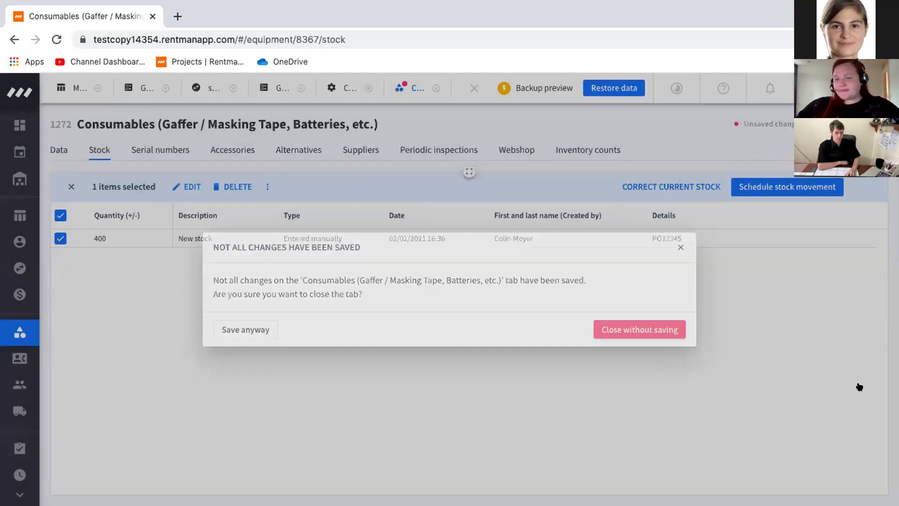
key("Return")
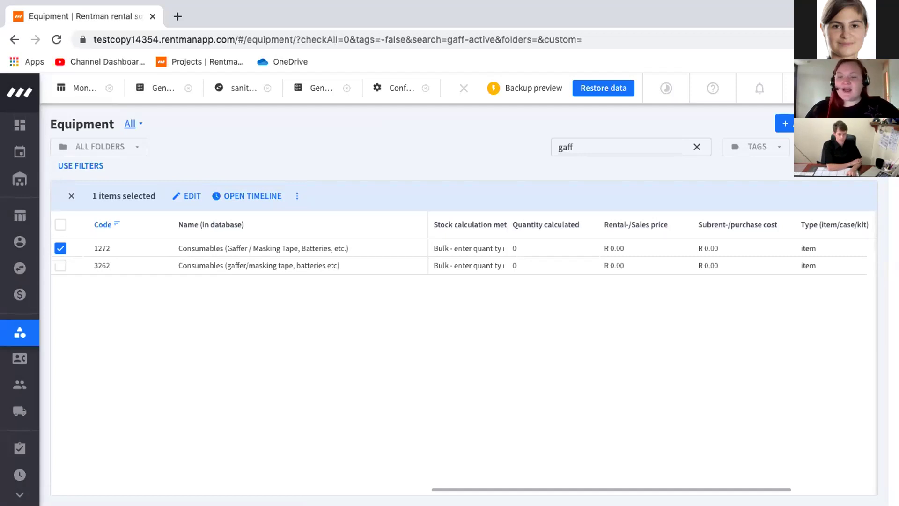
left_click(697, 147)
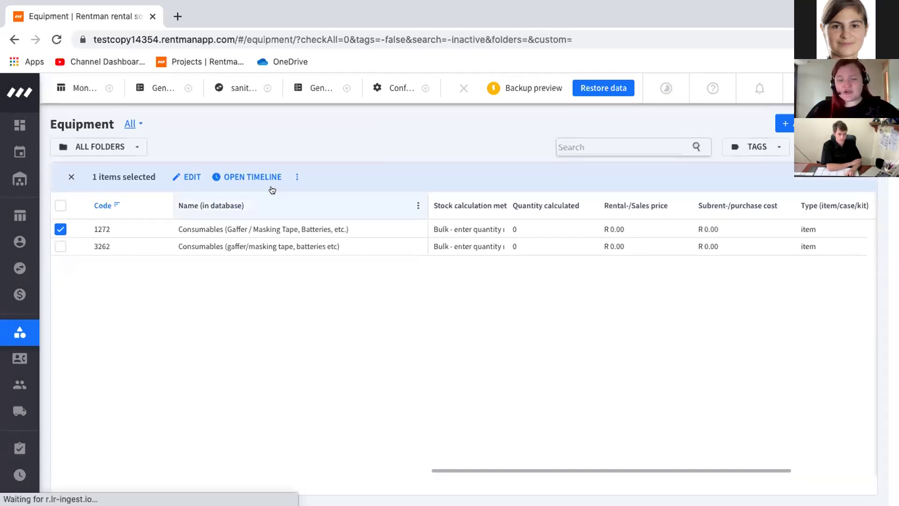
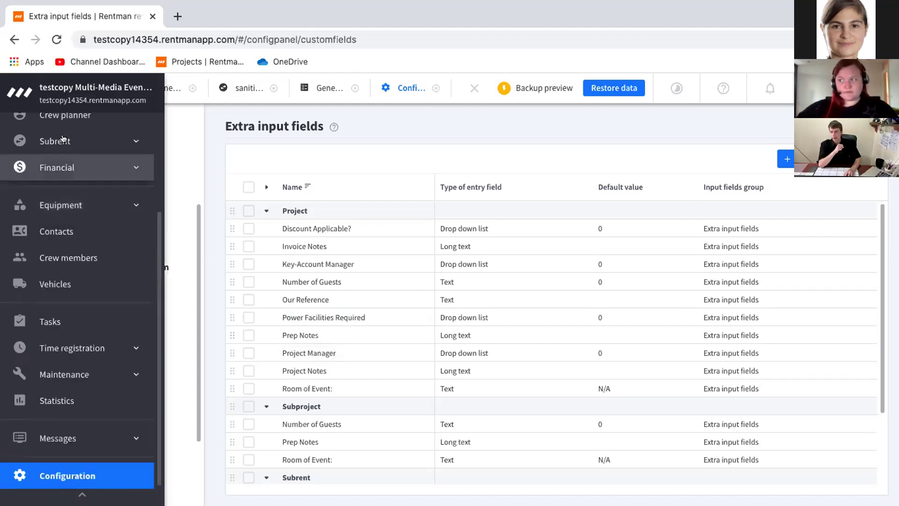
- Return to the Monthly Costs - JHB - Test Feb project and review its empty extra input fields
left_click(78, 88)
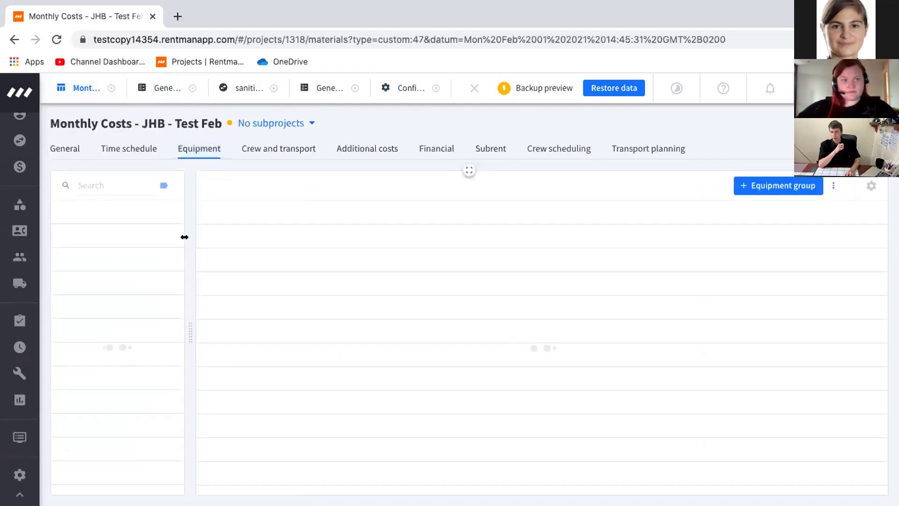
left_click(76, 149)
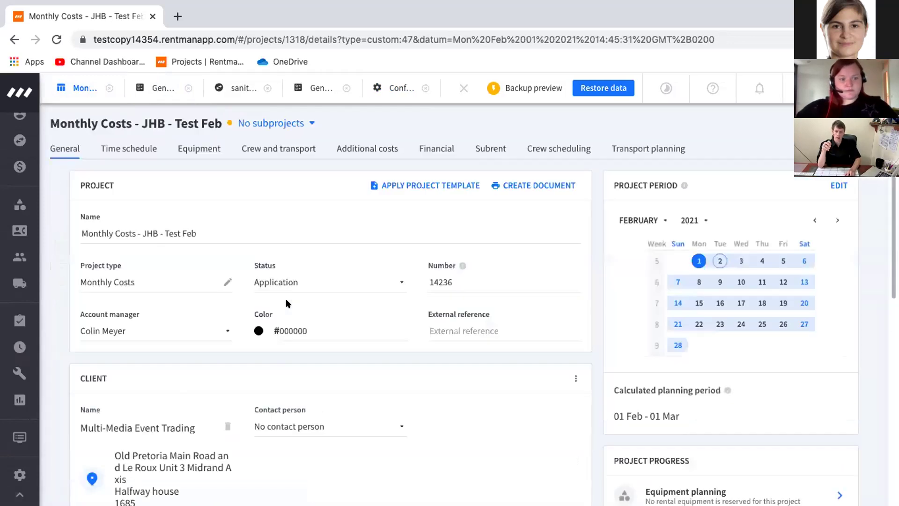
scroll(208, 294, "down", 5)
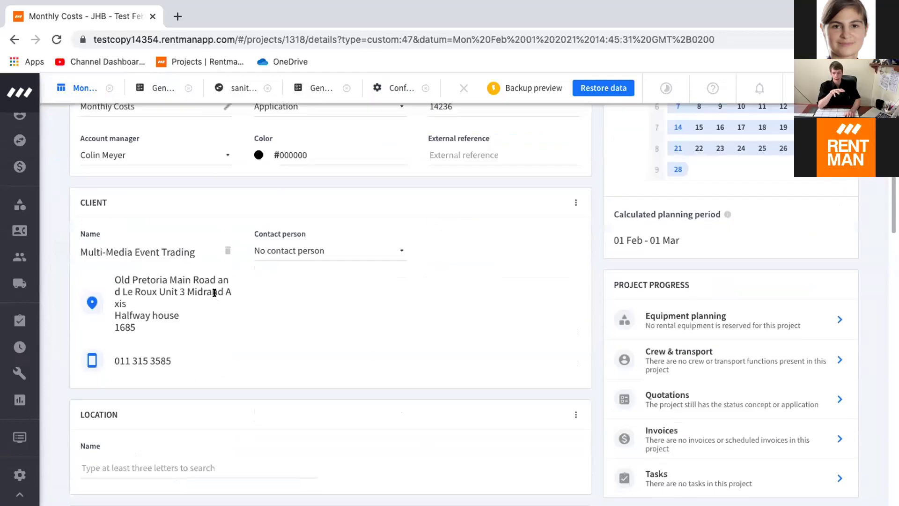
scroll(218, 294, "down", 8)
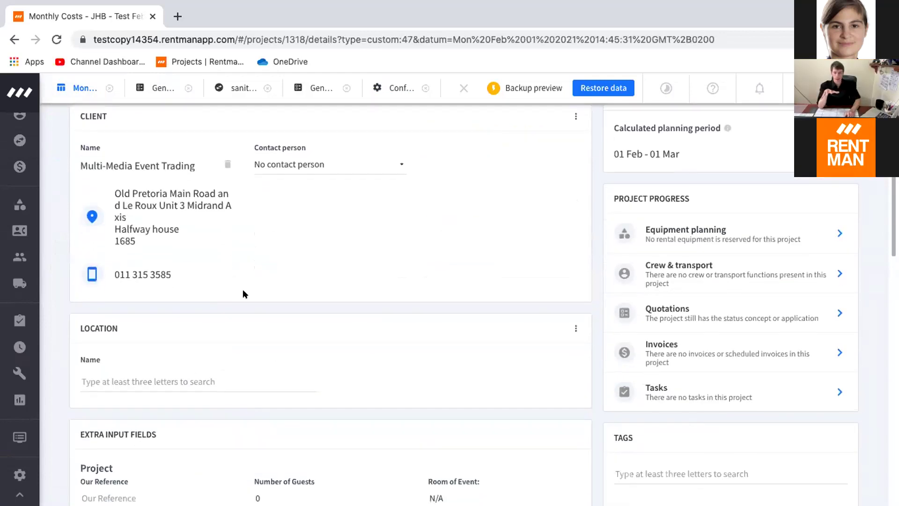
scroll(239, 292, "down", 5)
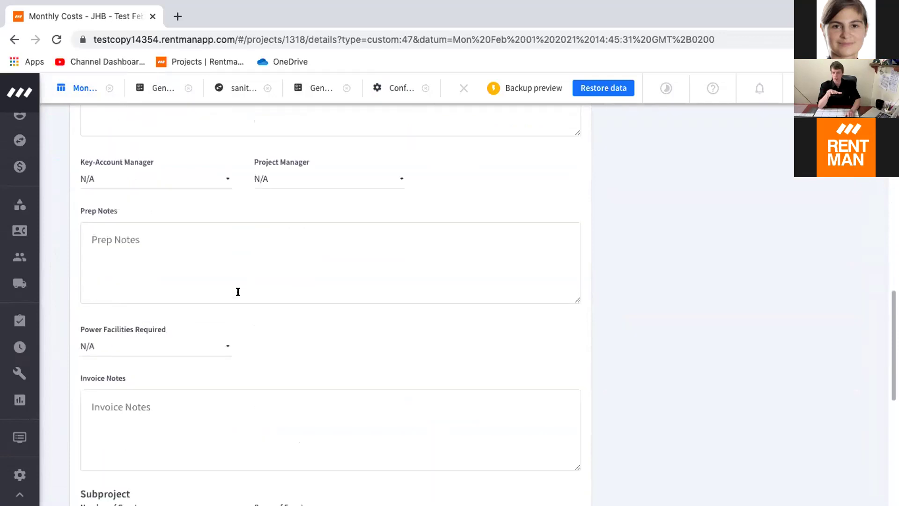
scroll(238, 291, "up", 6)
- Click into the Project Notes box, then go to the project's Financial section
left_click(165, 302)
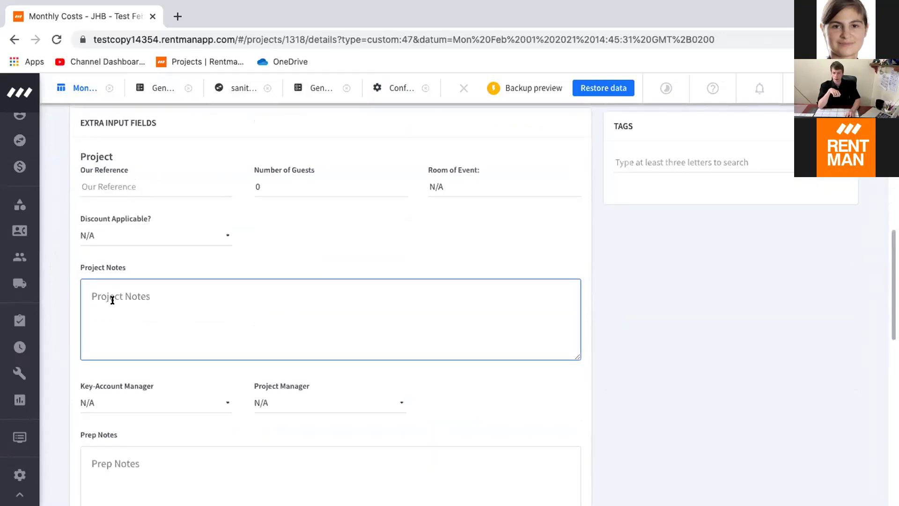
scroll(242, 295, "down", 2)
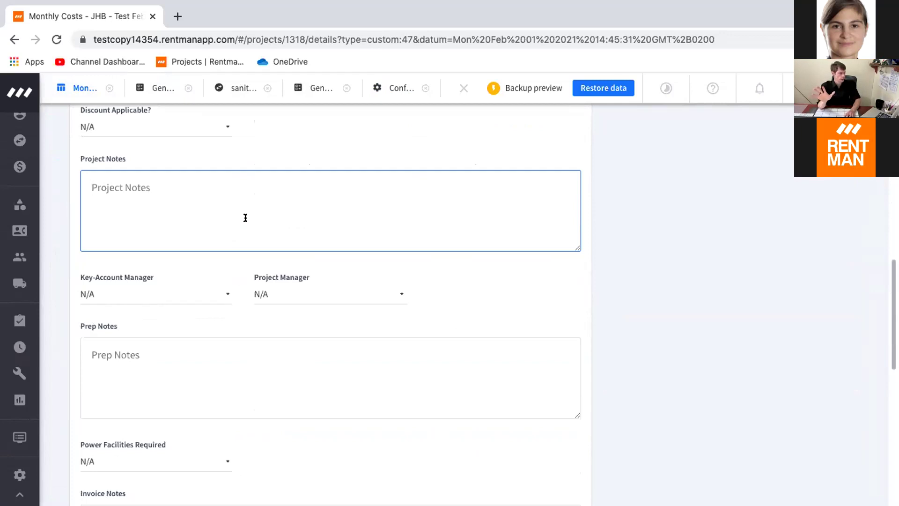
scroll(461, 167, "down", 10)
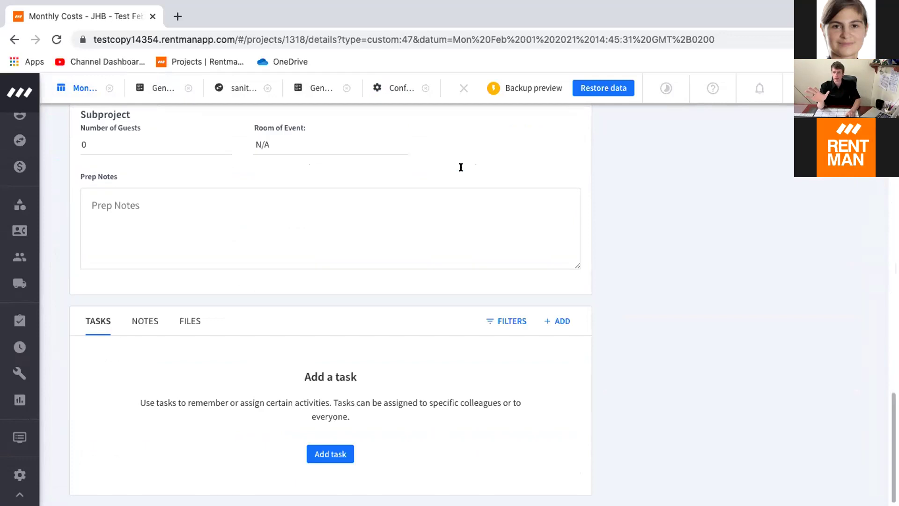
scroll(461, 167, "up", 10)
left_click(437, 149)
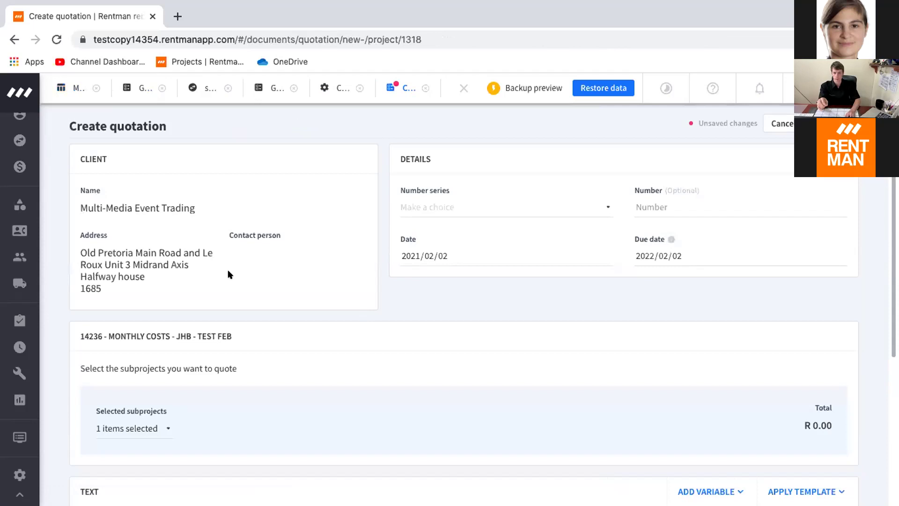
- Generate the quotation PDF with the Multi-Media JHB Quotation template and default letterhead
scroll(392, 293, "down", 5)
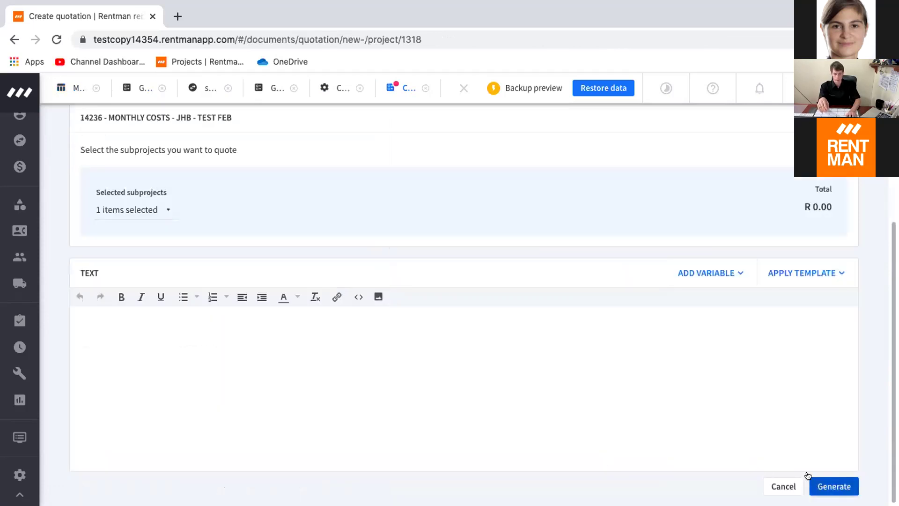
left_click(833, 485)
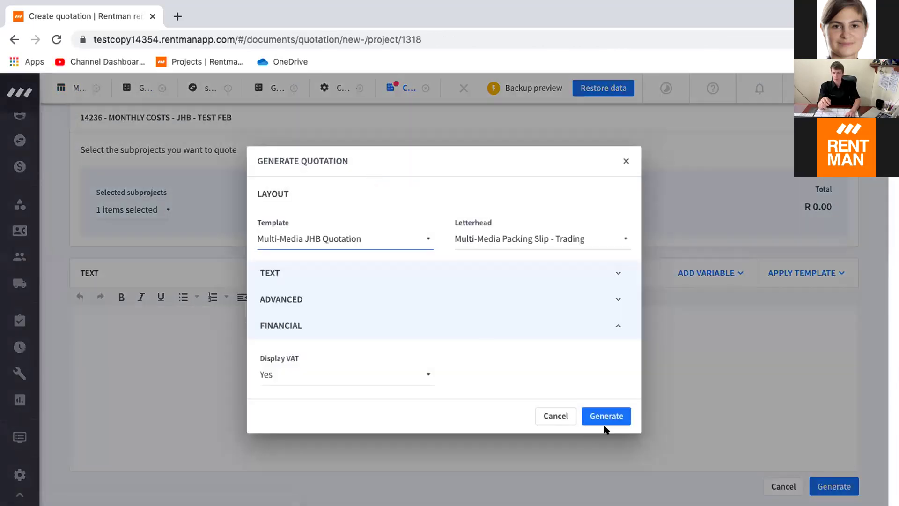
left_click(608, 417)
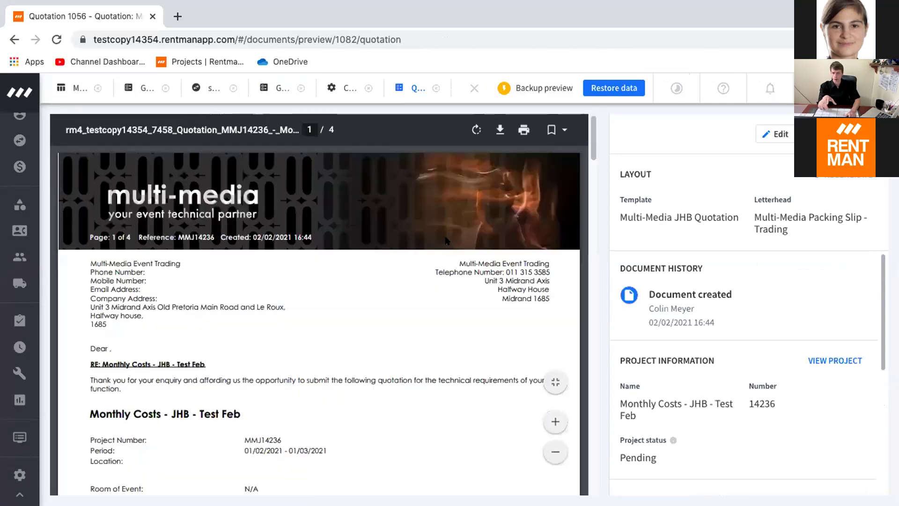
scroll(327, 300, "down", 5)
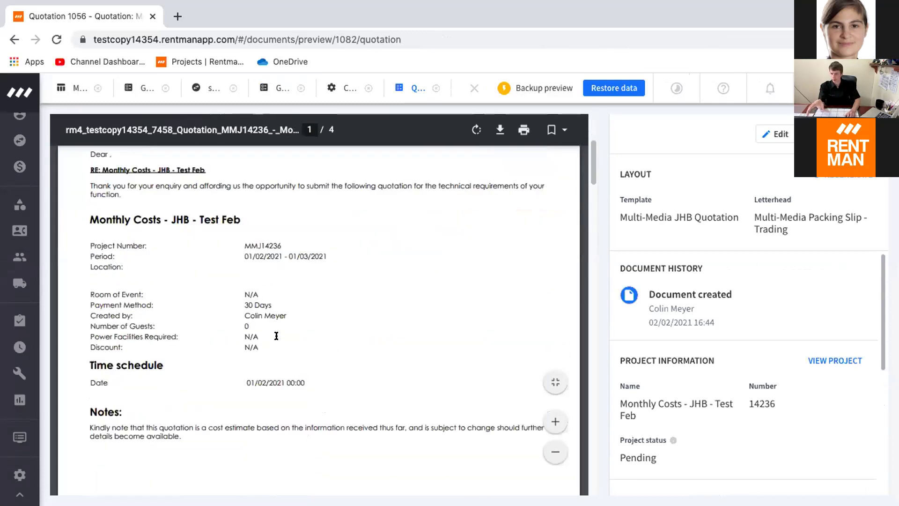
scroll(293, 281, "down", 1)
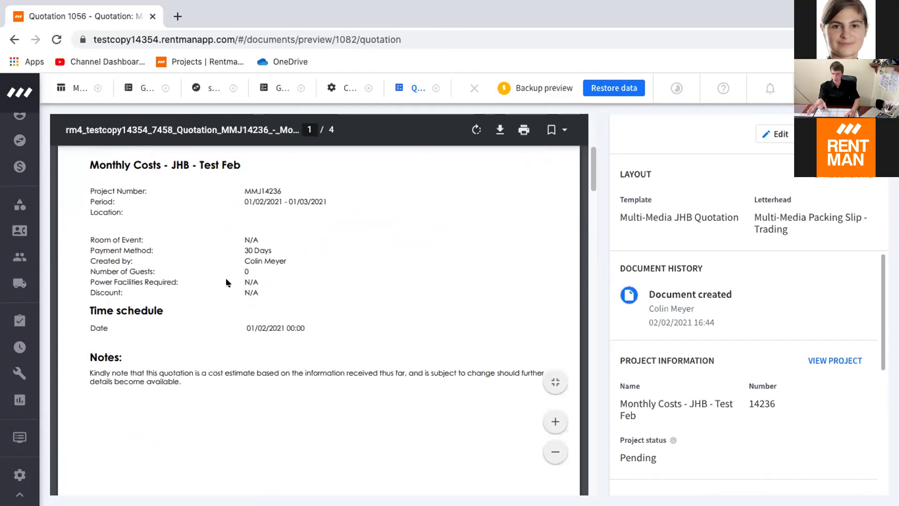
scroll(280, 310, "down", 1)
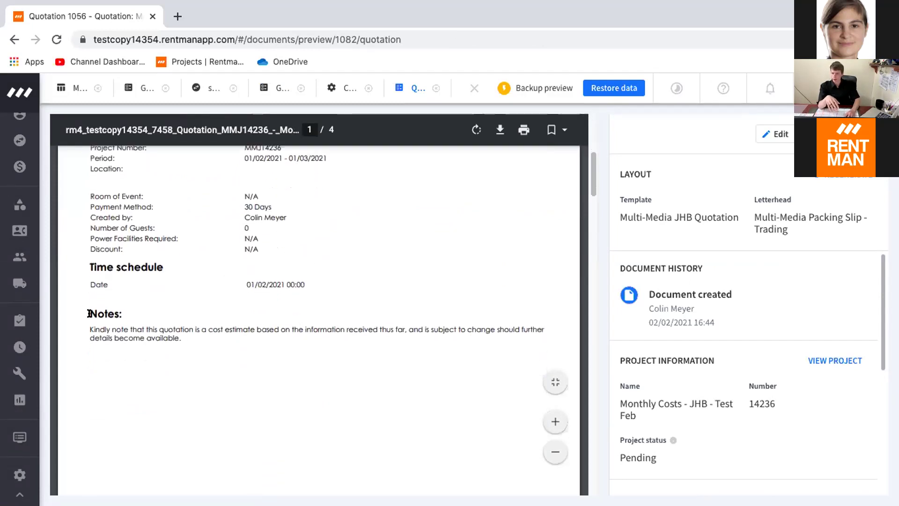
left_click_drag(107, 325, 194, 333)
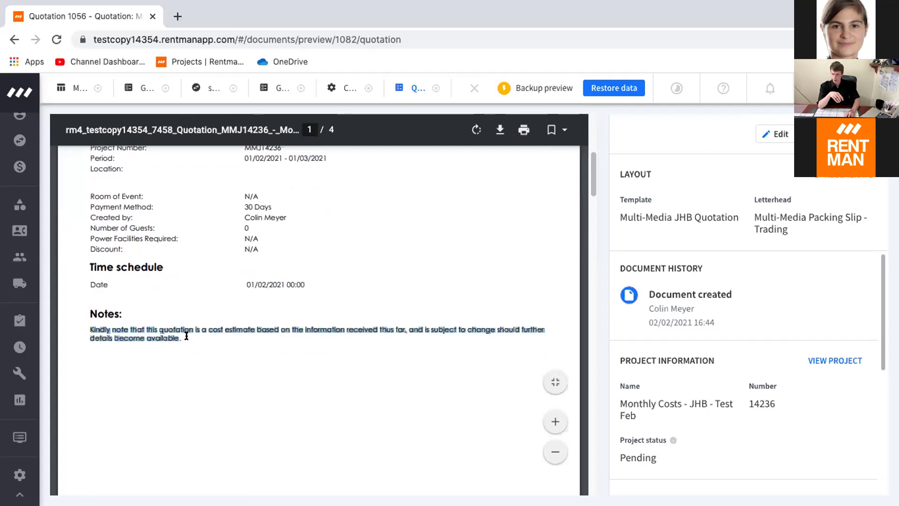
left_click(215, 340)
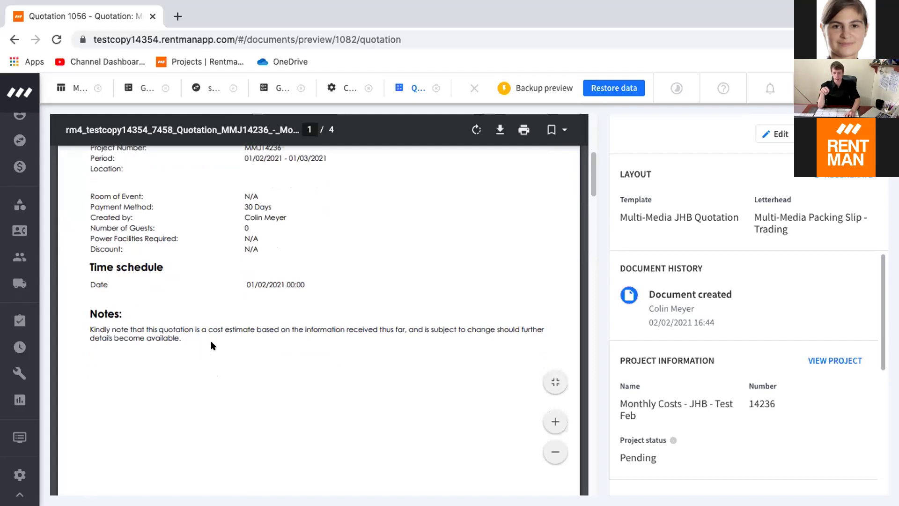
left_click_drag(184, 338, 88, 323)
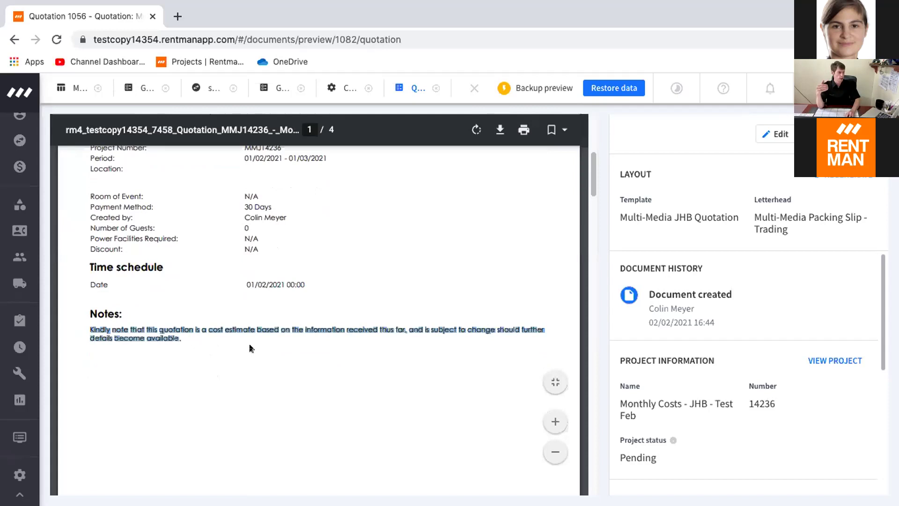
left_click(237, 335)
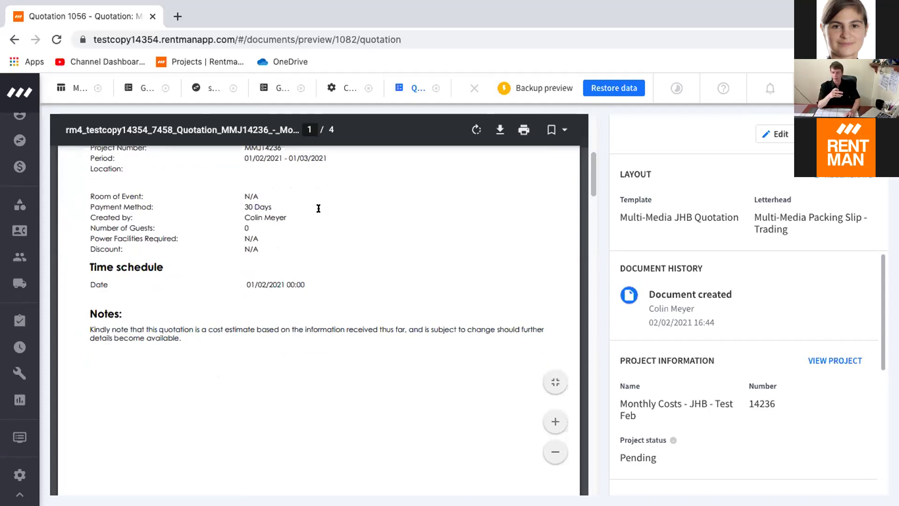
- Close both the quotation preview and the subhire slip preview
left_click(146, 87)
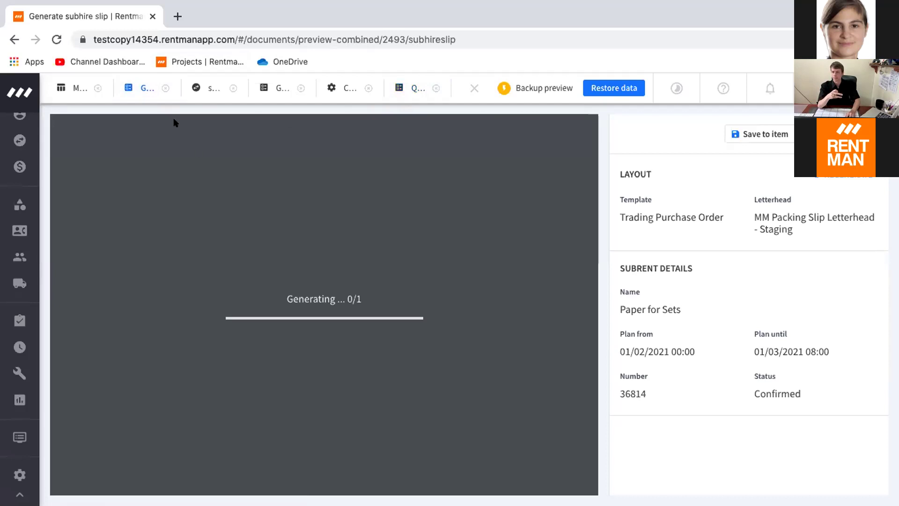
left_click(435, 88)
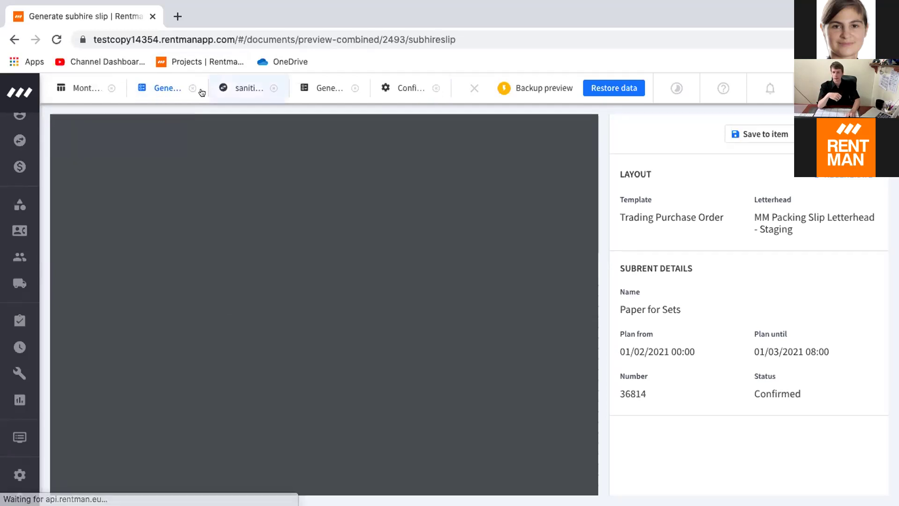
left_click(192, 88)
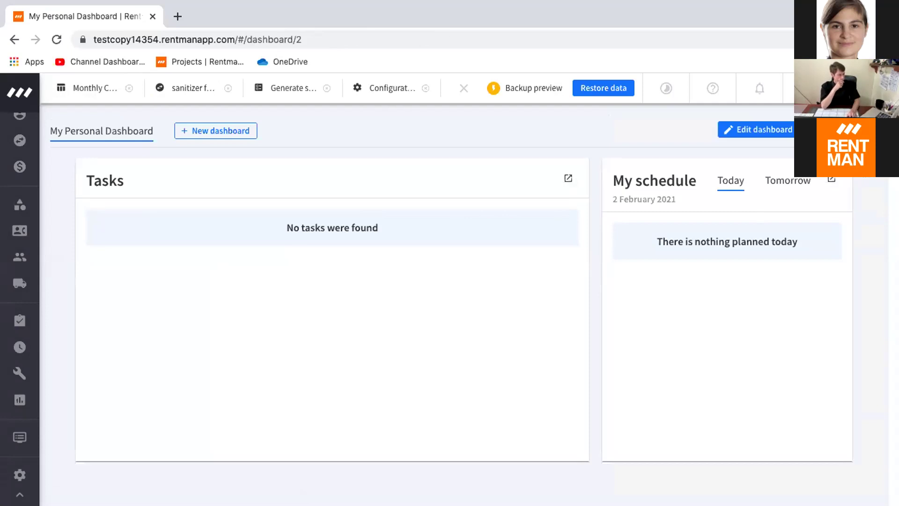
- Reopen the Monthly Costs project's general details and scroll to the extra input fields
left_click(91, 88)
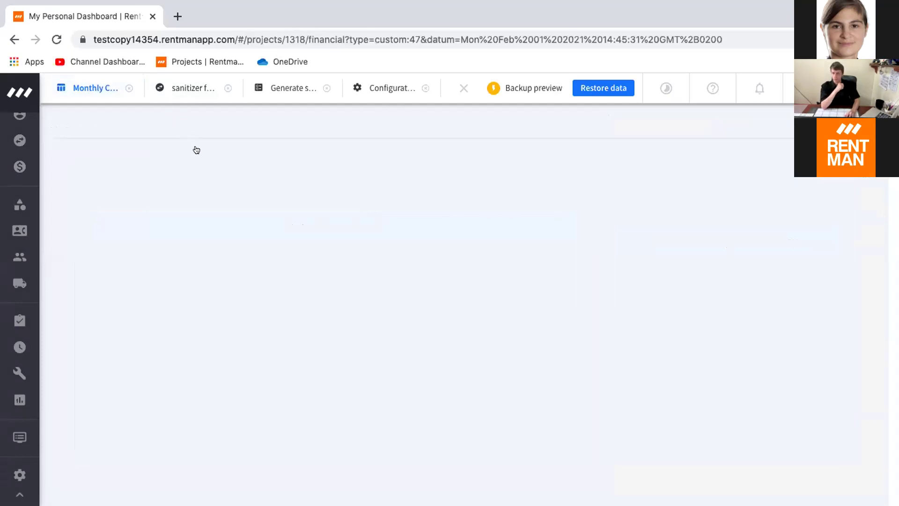
left_click(79, 150)
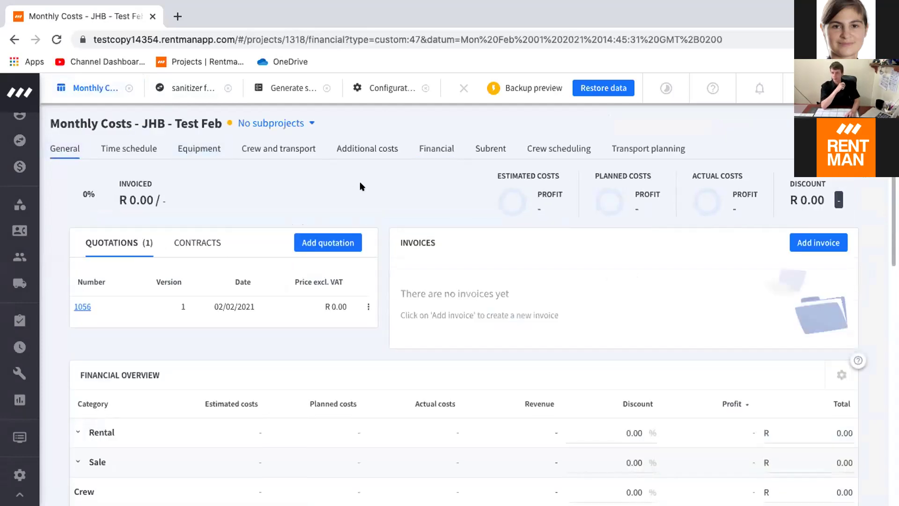
scroll(320, 243, "down", 5)
scroll(356, 248, "down", 6)
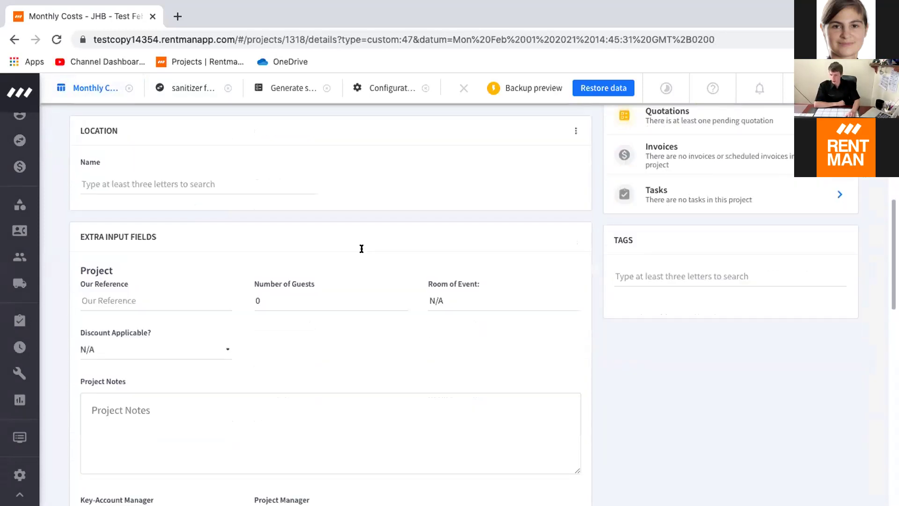
scroll(363, 246, "down", 2)
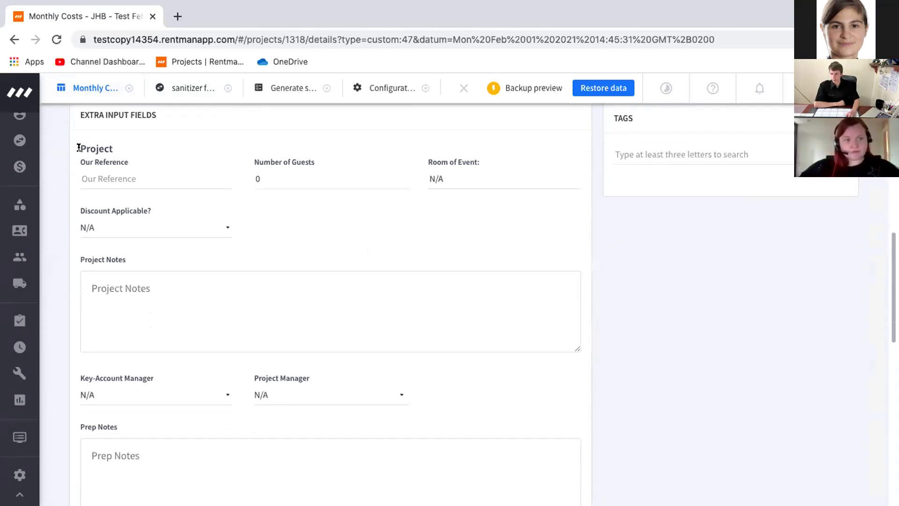
- Check the Our Reference, Number of Guests, Room of Event and Discount Applicable fields, leaving discount N/A
left_click(86, 177)
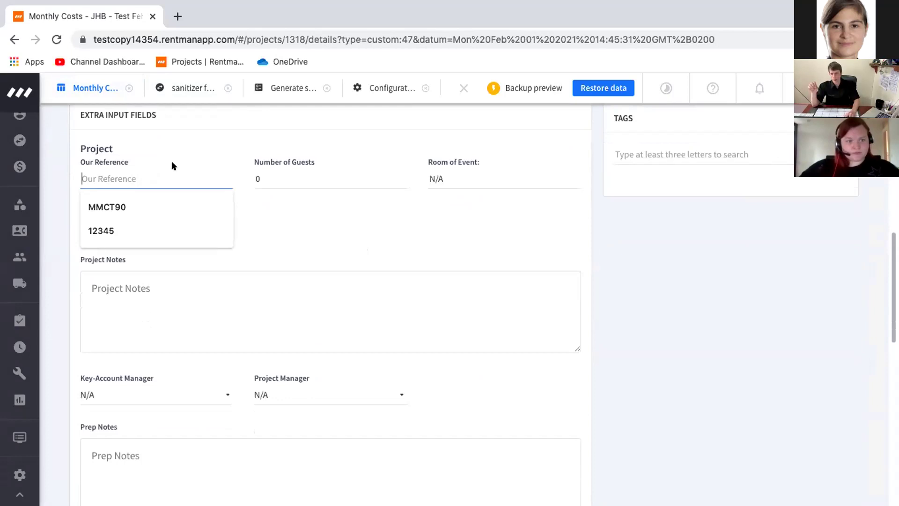
left_click(264, 178)
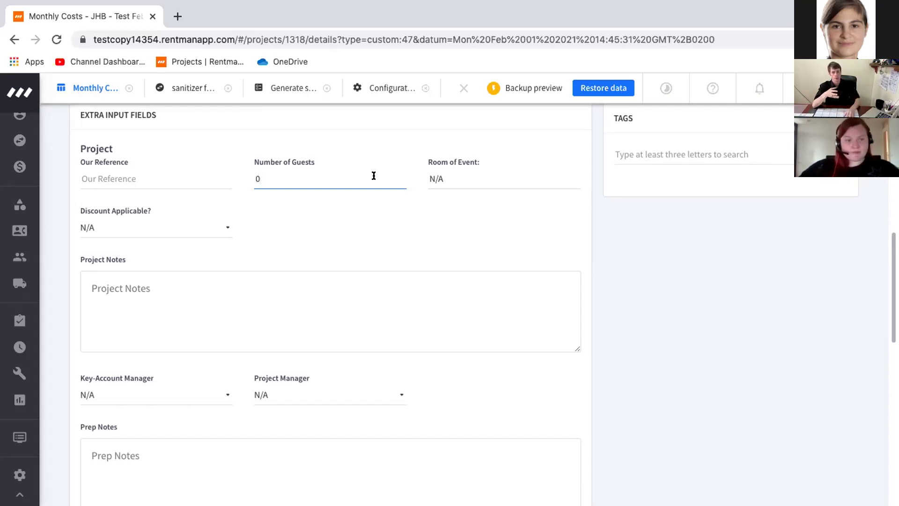
left_click(467, 179)
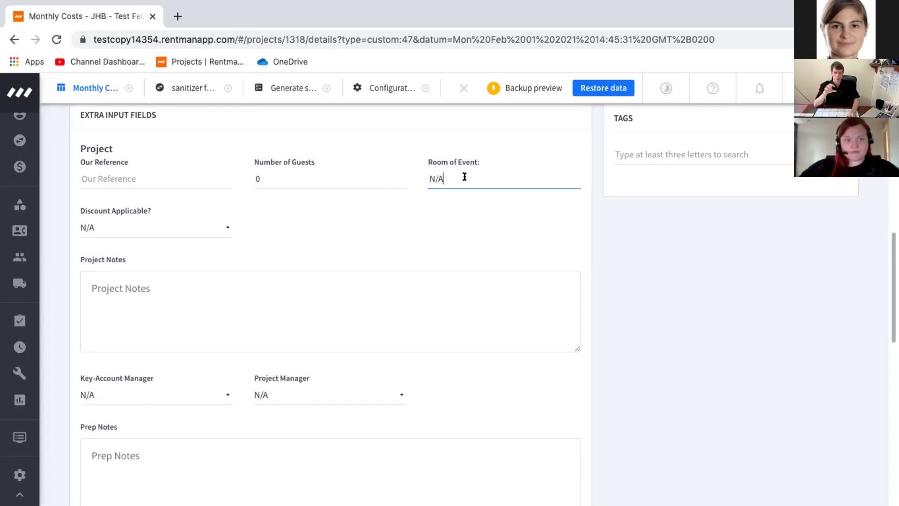
left_click(168, 225)
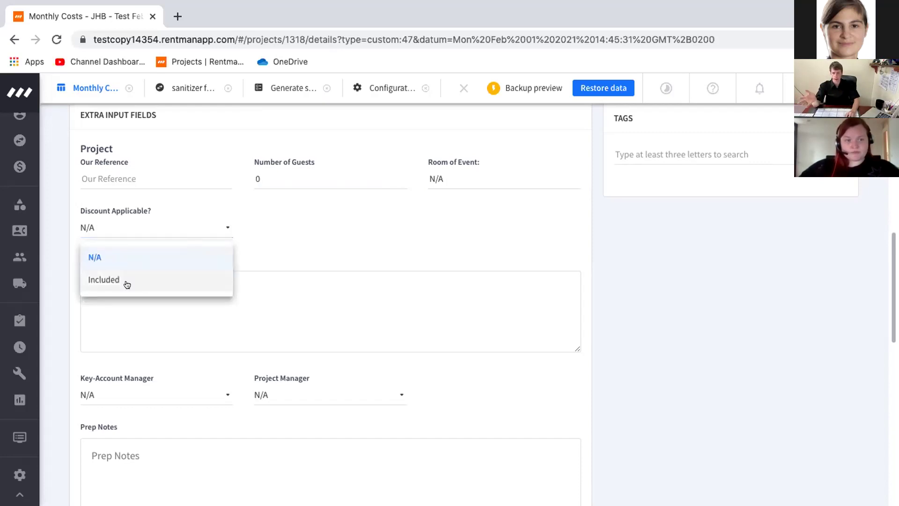
left_click(333, 231)
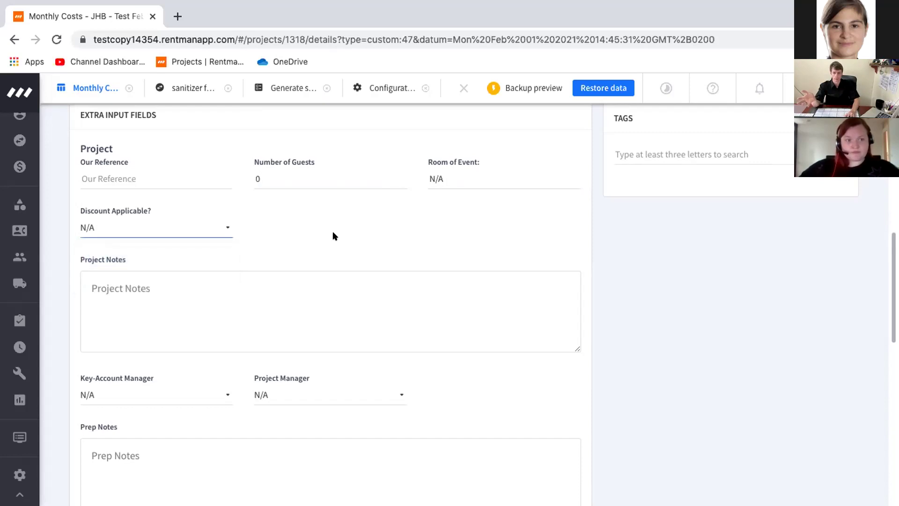
scroll(324, 236, "down", 1)
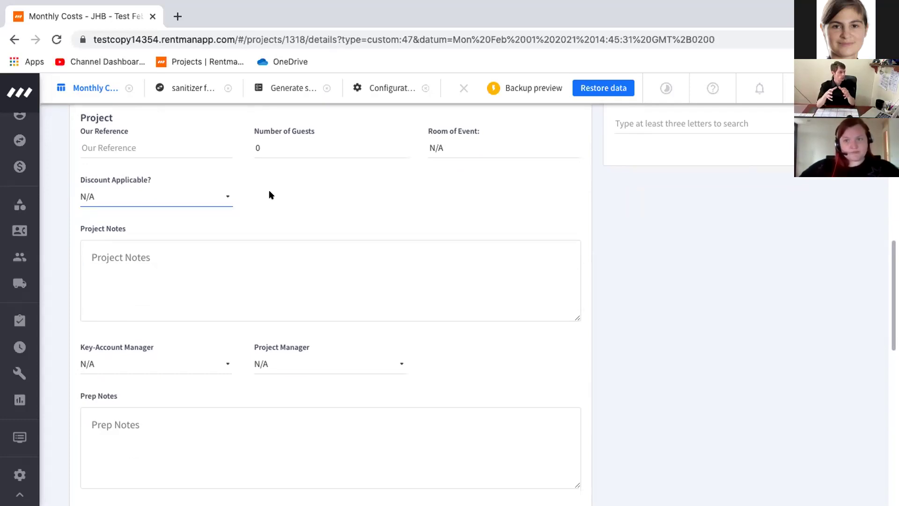
- Click into Project Notes, then show the staff list for Key-Account Manager
left_click(246, 250)
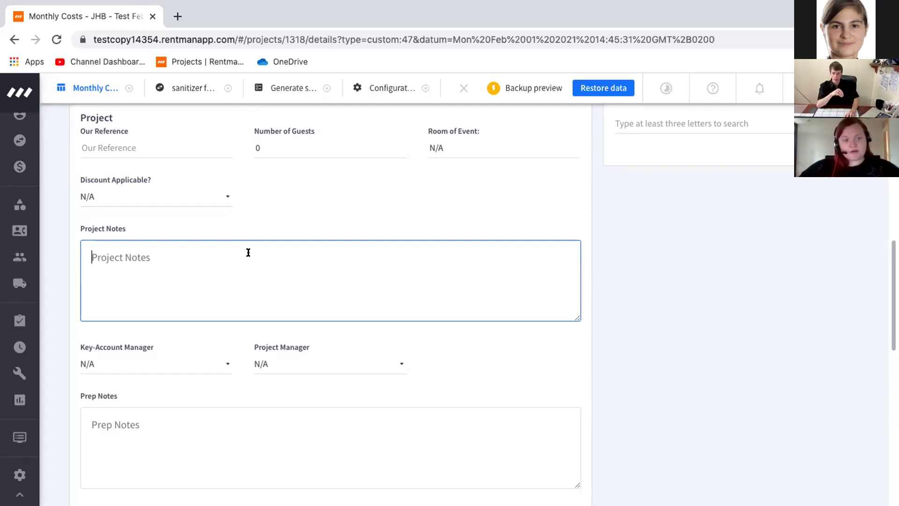
scroll(218, 273, "down", 1)
scroll(228, 263, "down", 2)
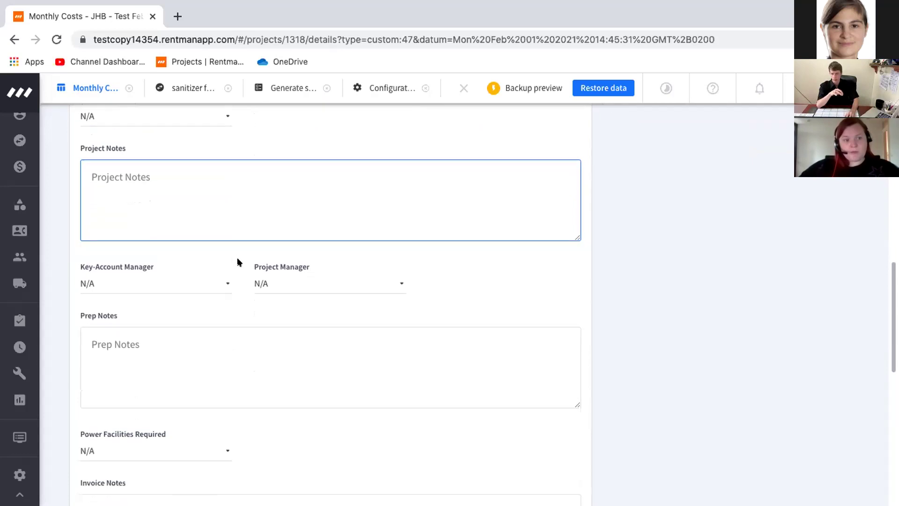
left_click(224, 266)
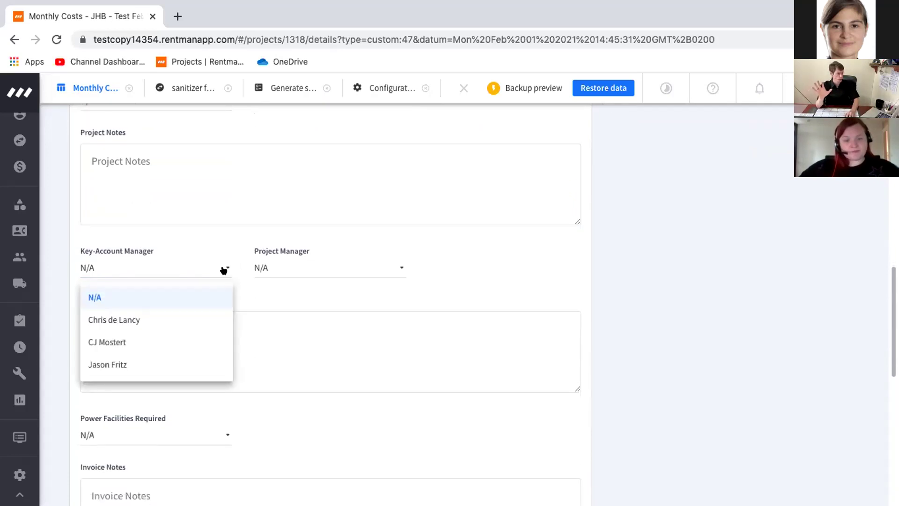
- Pick staff members for both Key-Account Manager and Project Manager
left_click(239, 252)
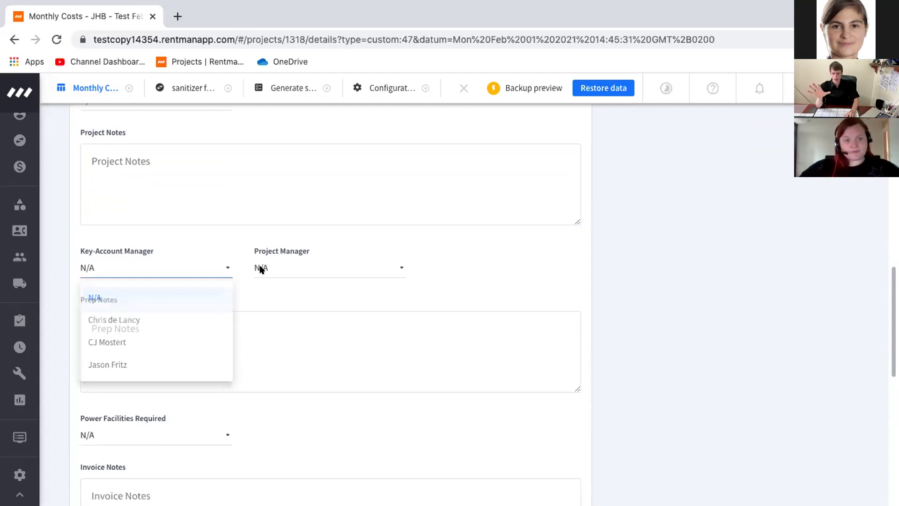
left_click(295, 266)
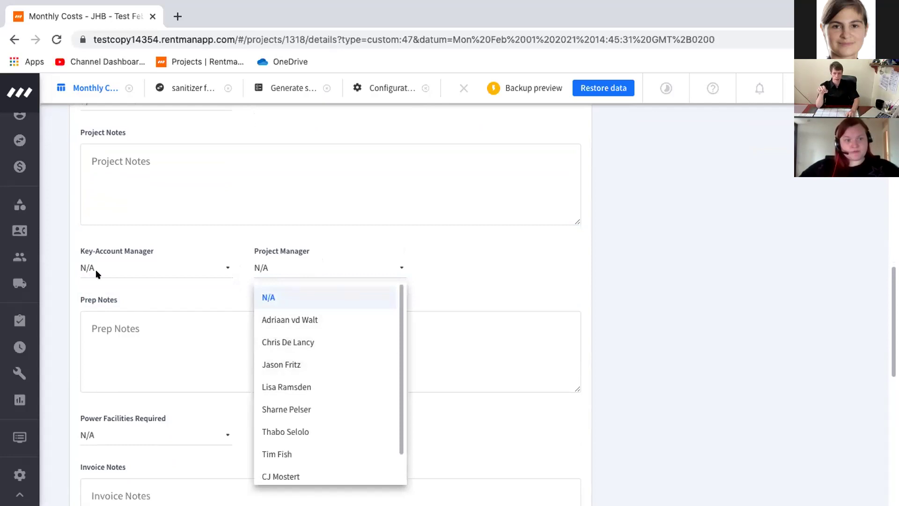
left_click(225, 267)
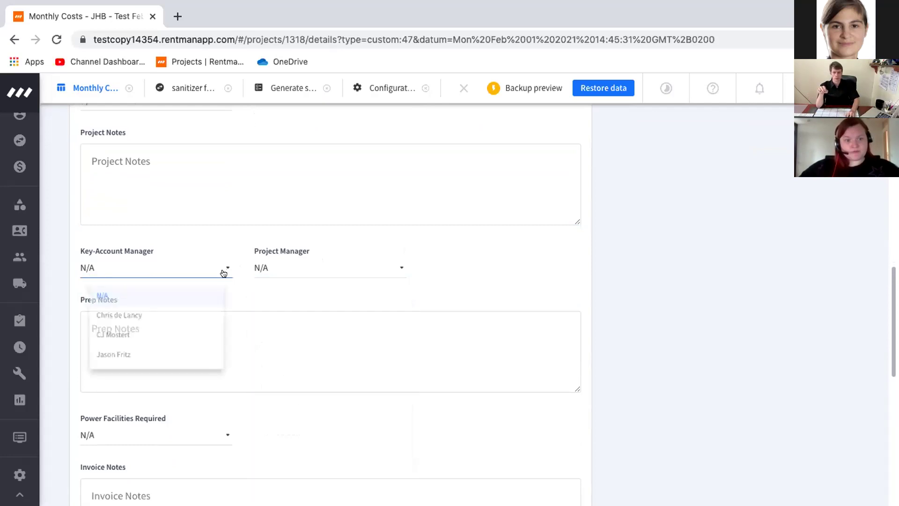
left_click(123, 361)
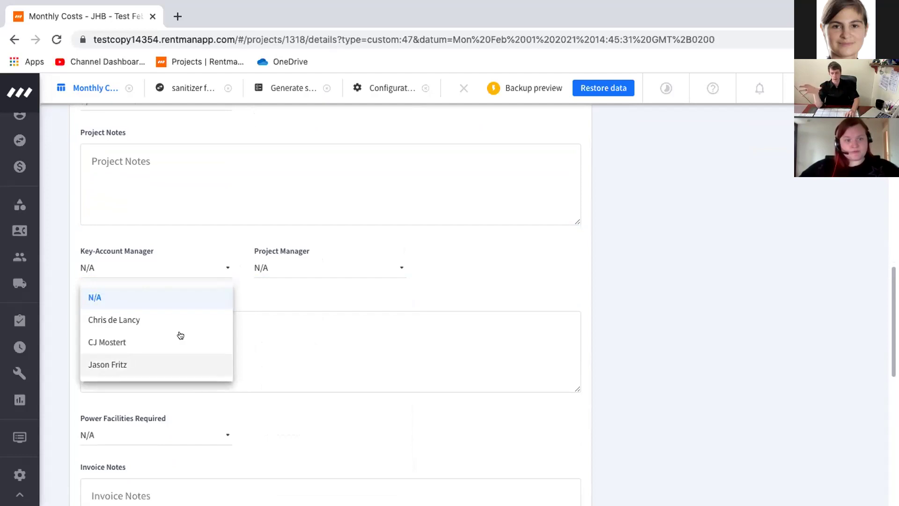
left_click(306, 269)
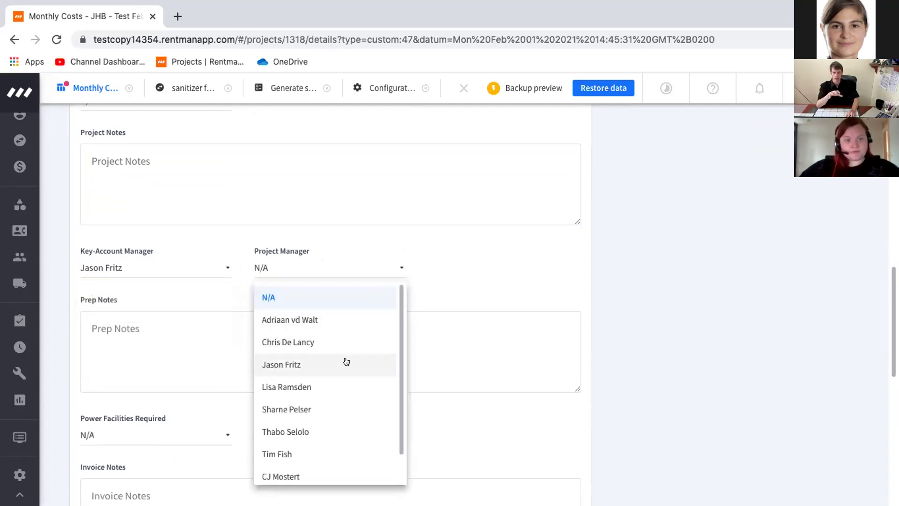
left_click(335, 388)
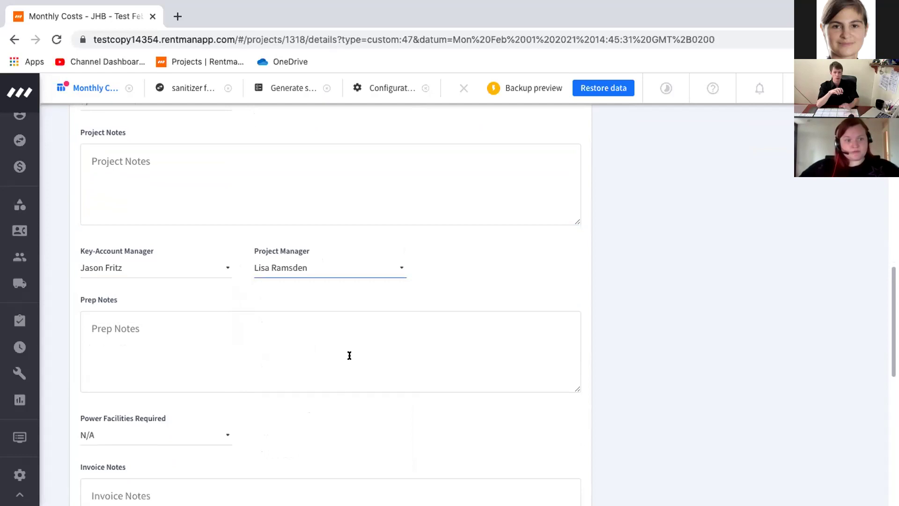
left_click(351, 333)
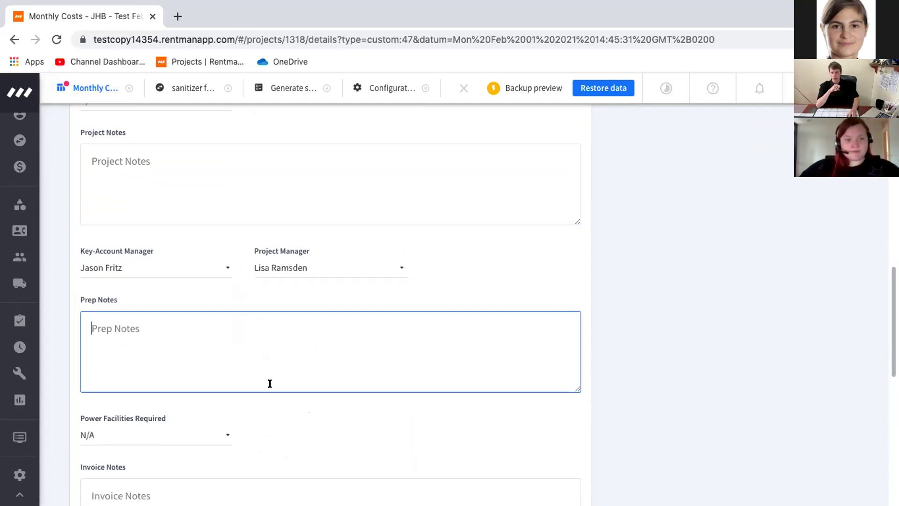
- Check the Power Facilities Required options and leave it at N/A
scroll(425, 378, "down", 2)
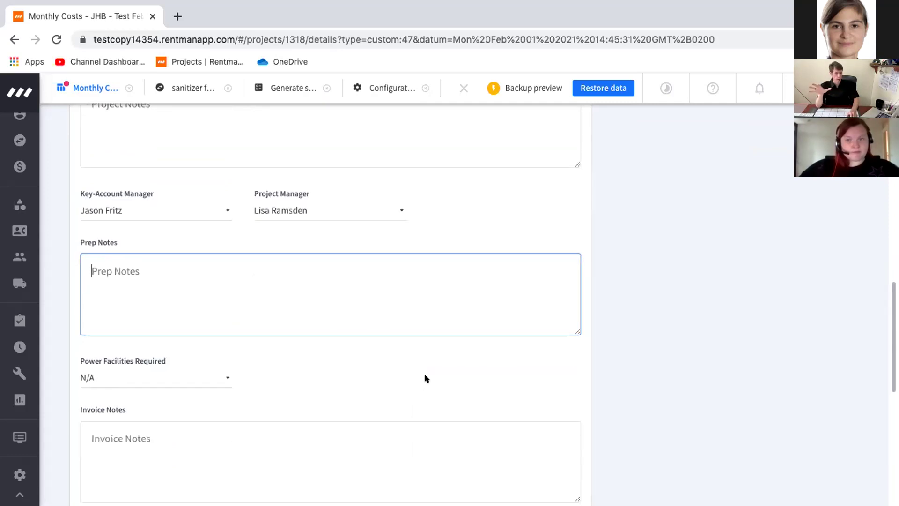
scroll(395, 366, "down", 1)
scroll(374, 365, "down", 3)
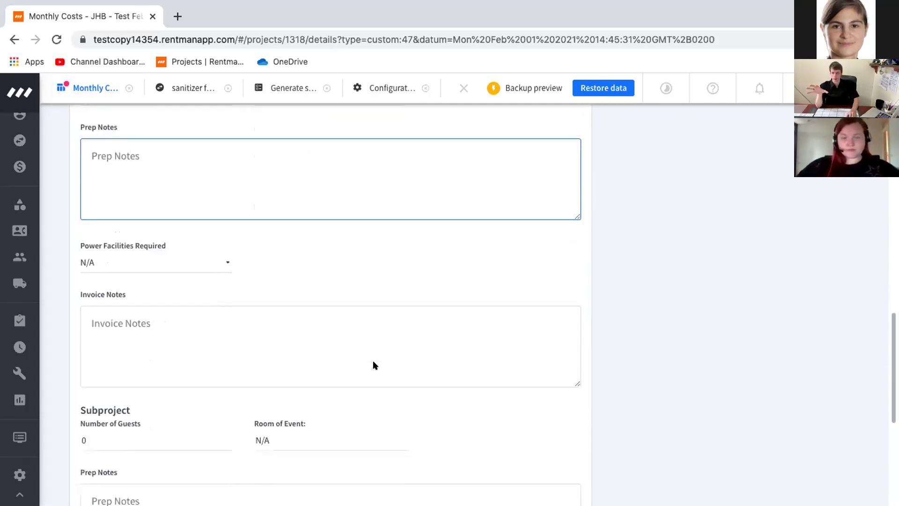
left_click(202, 261)
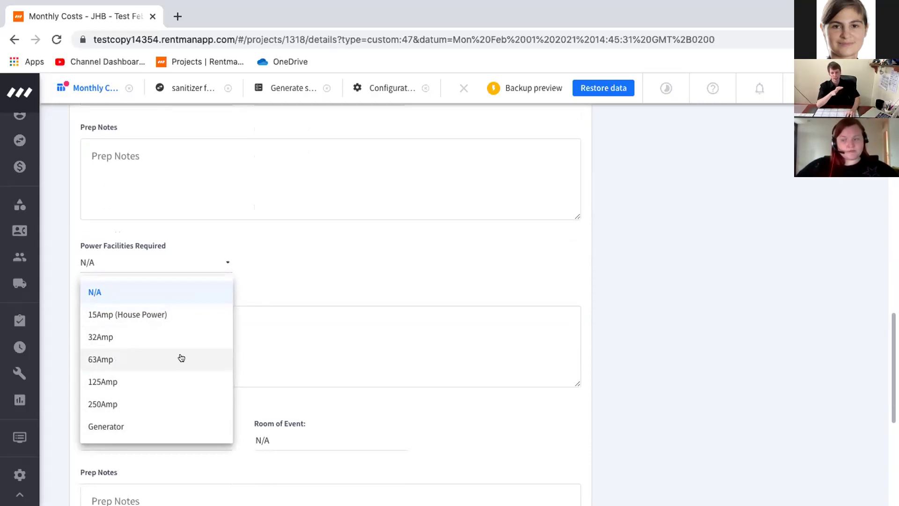
left_click(270, 277)
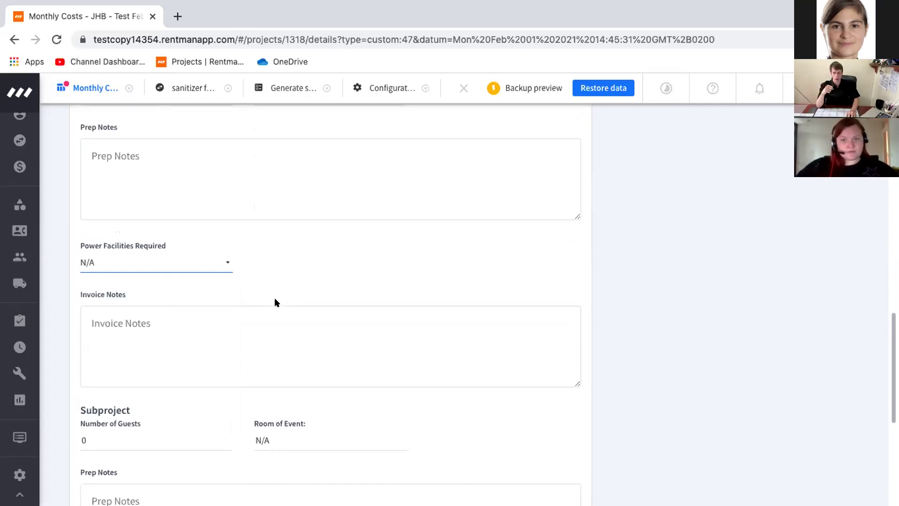
- Click through Invoice Notes and the subproject fields, including Prep Notes and Number of Guests
scroll(469, 271, "down", 2)
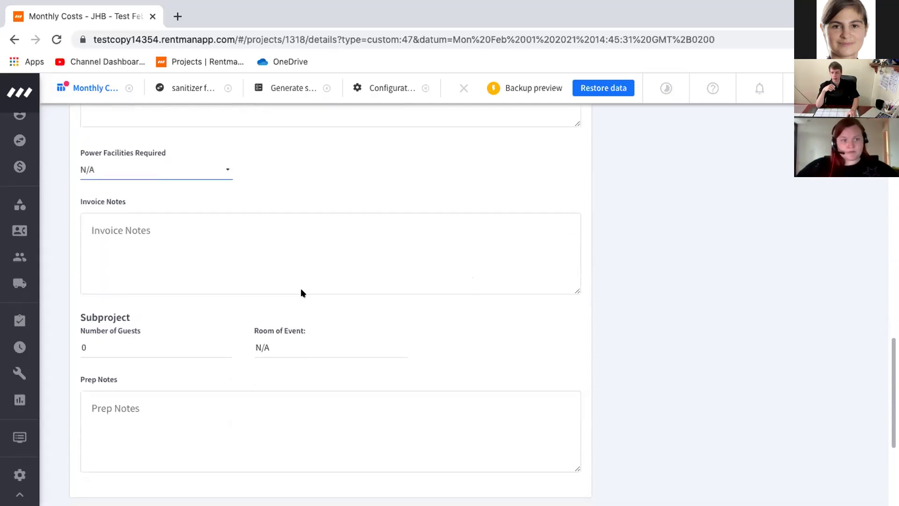
left_click(175, 220)
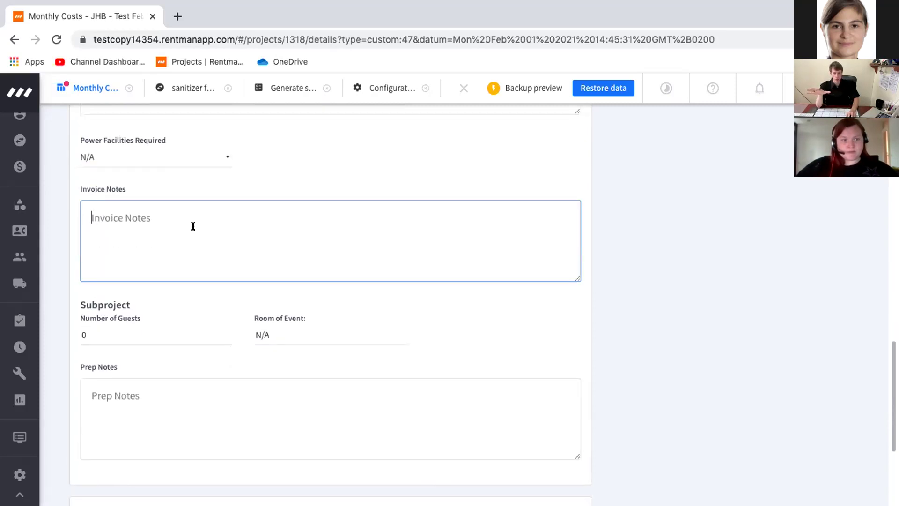
scroll(468, 314, "down", 1)
left_click(98, 287)
left_click(343, 290)
left_click(255, 367)
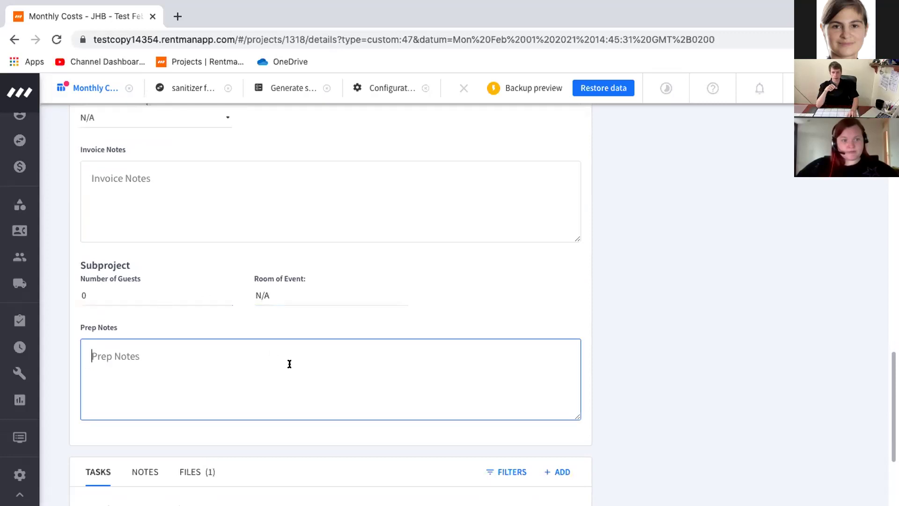
left_click(149, 294)
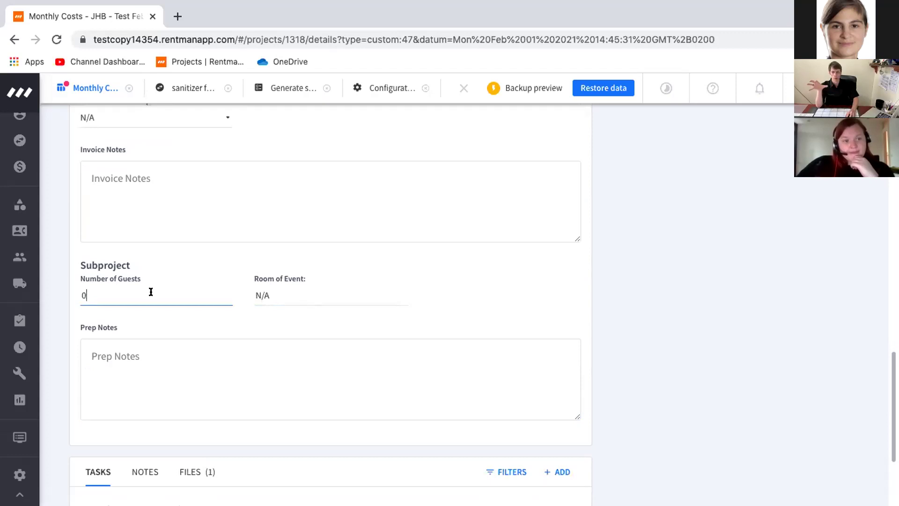
- Switch the project's lower panel from tasks to its notes
scroll(439, 301, "down", 1)
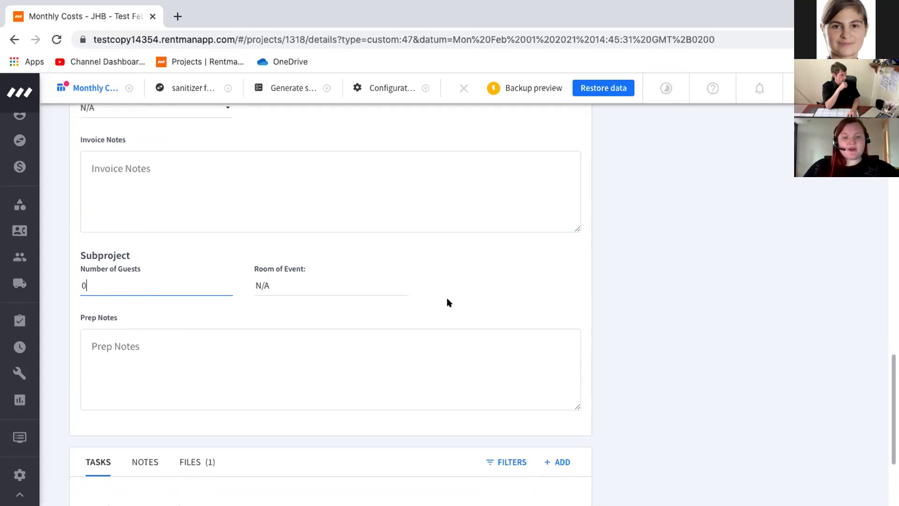
scroll(447, 302, "down", 3)
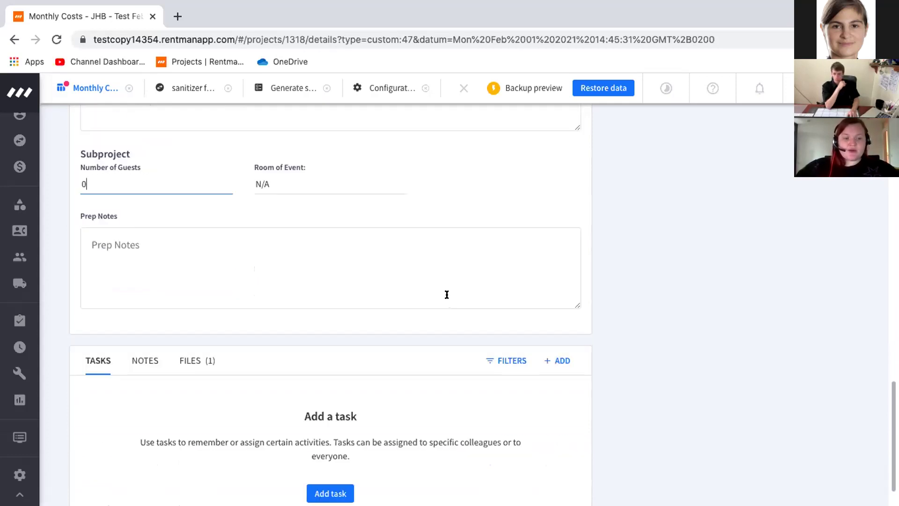
left_click(145, 321)
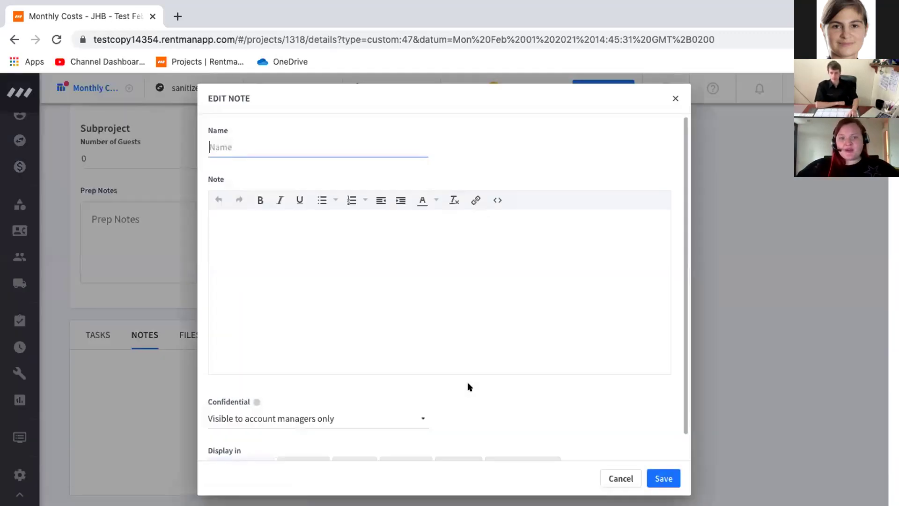
left_click_drag(491, 95, 494, 74)
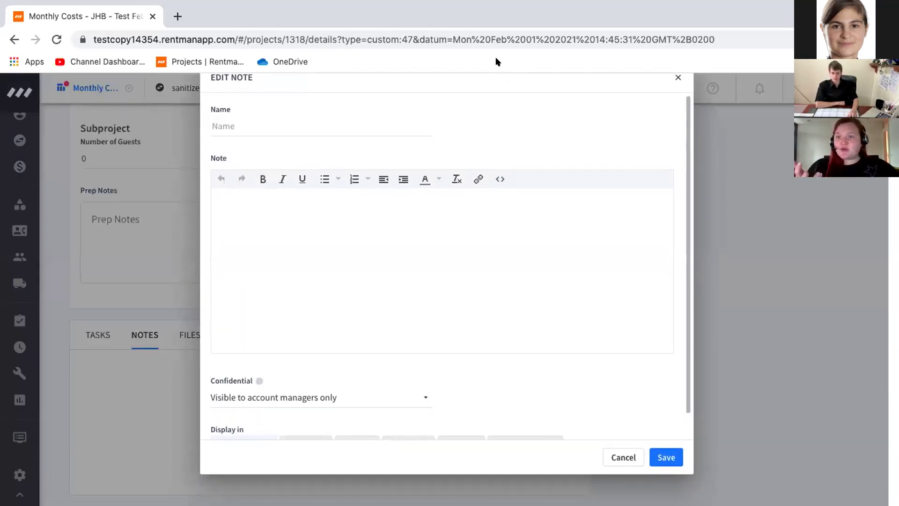
scroll(539, 159, "down", 1)
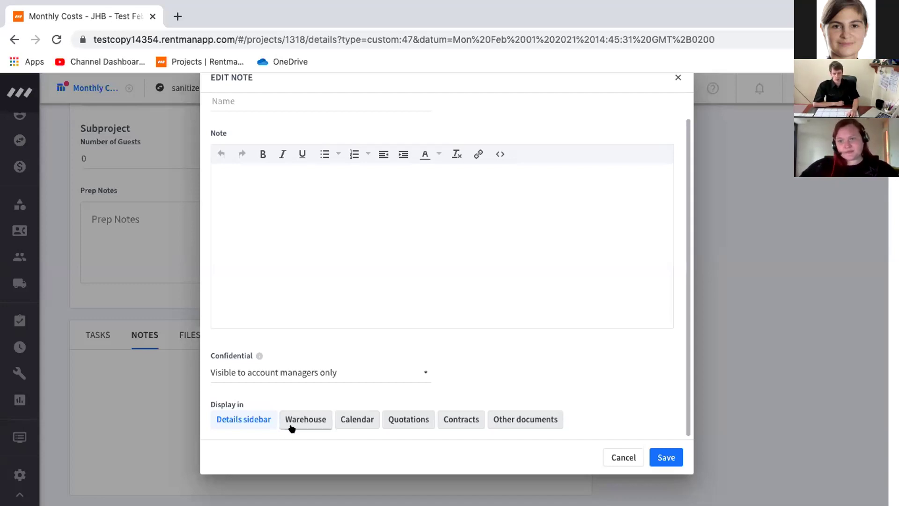
left_click(455, 419)
left_click(454, 419)
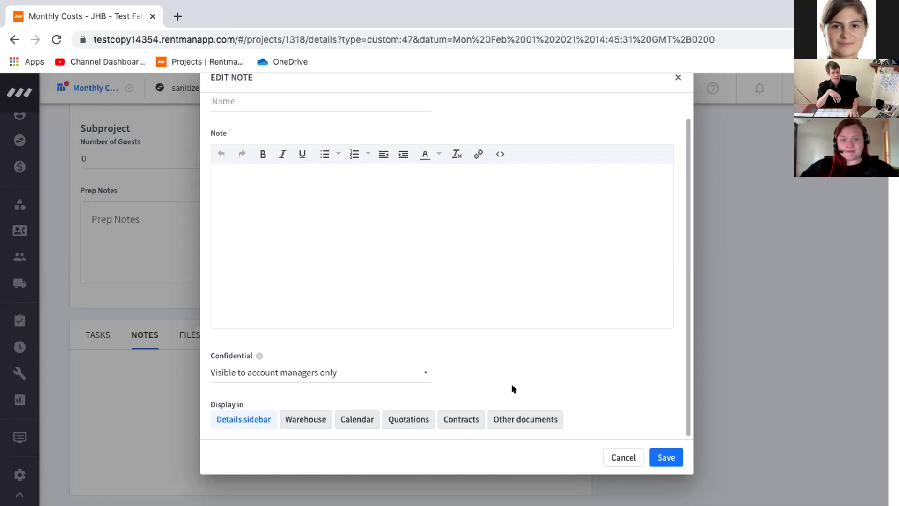
left_click(621, 453)
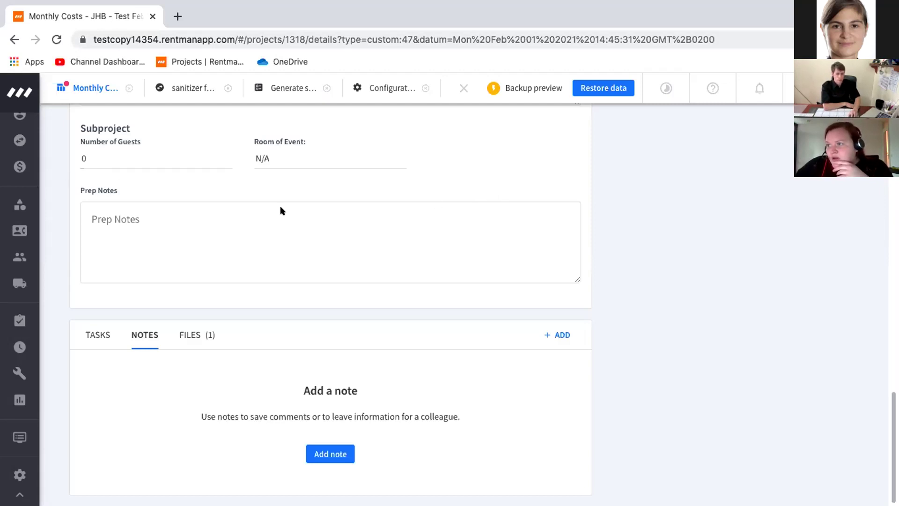
scroll(261, 188, "up", 4)
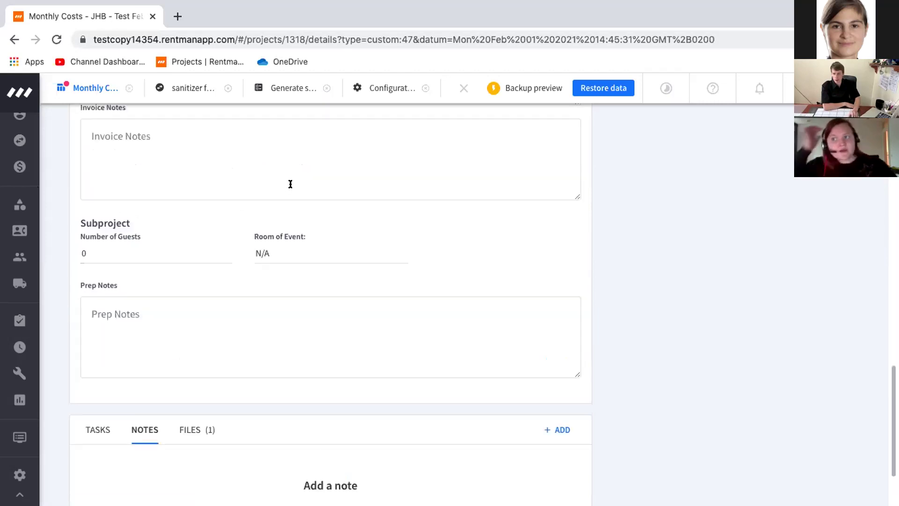
scroll(196, 235, "up", 7)
scroll(223, 259, "down", 2)
left_click(145, 311)
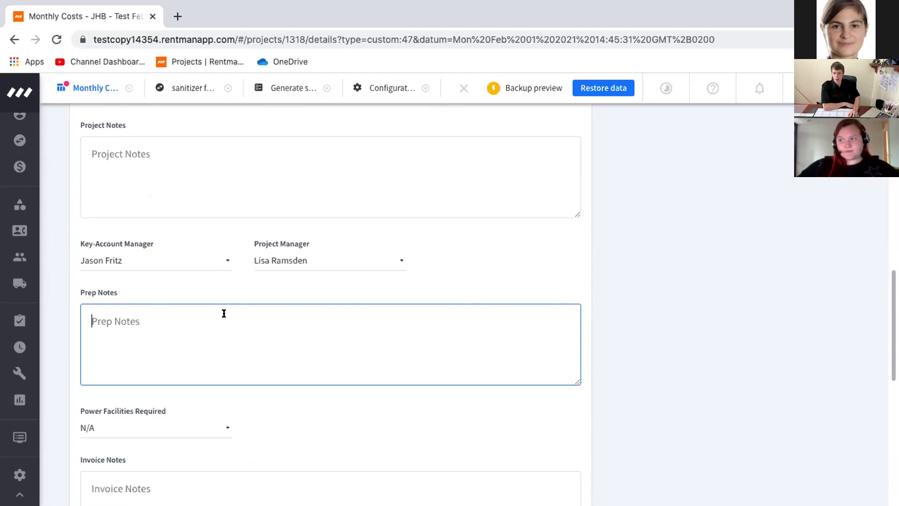